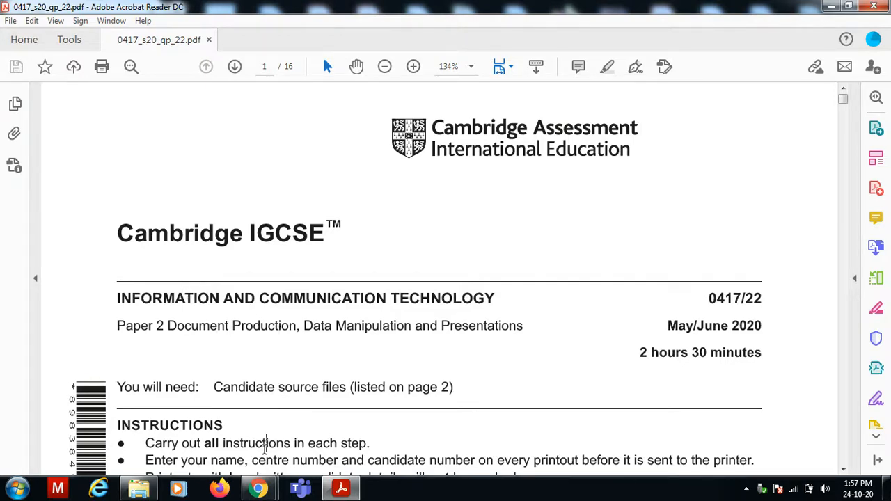
Open the 06_0417_22_Confidential Source Files June 2020 folder, inside the grade 9b folder on the desktop, in Windows Explorer.
scroll(266, 443, down, 15)
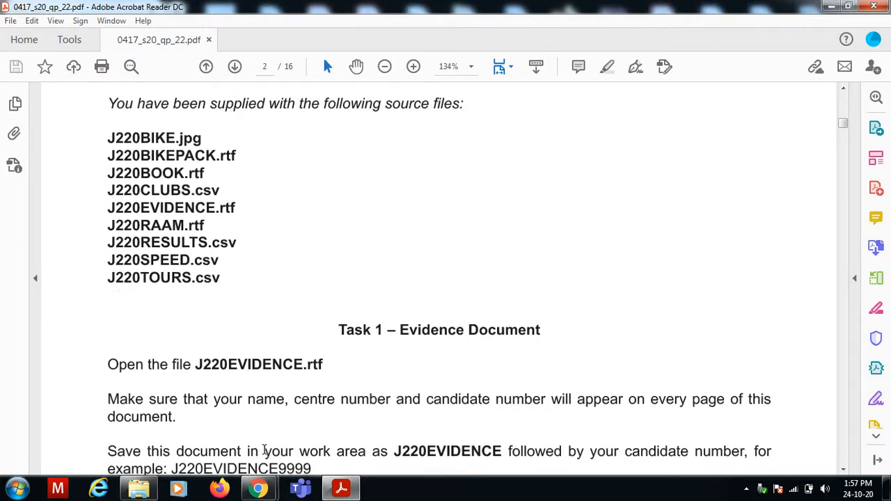
scroll(265, 452, down, 3)
scroll(264, 454, down, 1)
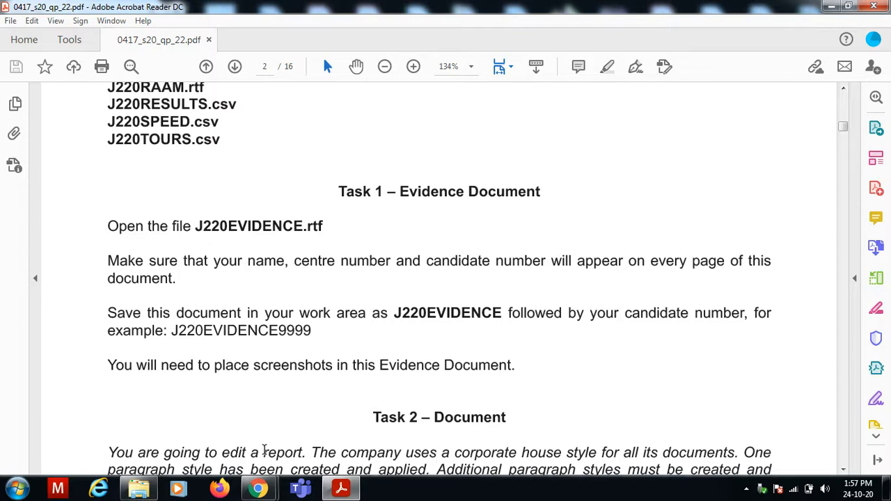
click(139, 488)
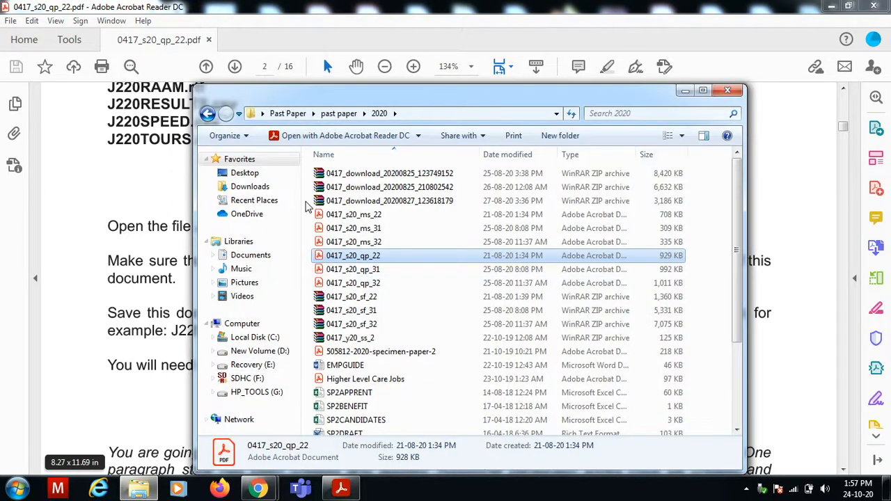
click(237, 173)
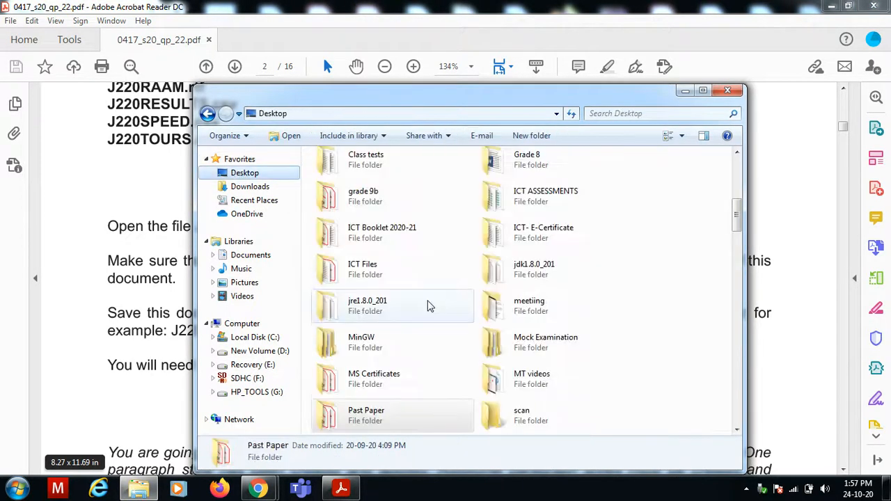
double_click(379, 184)
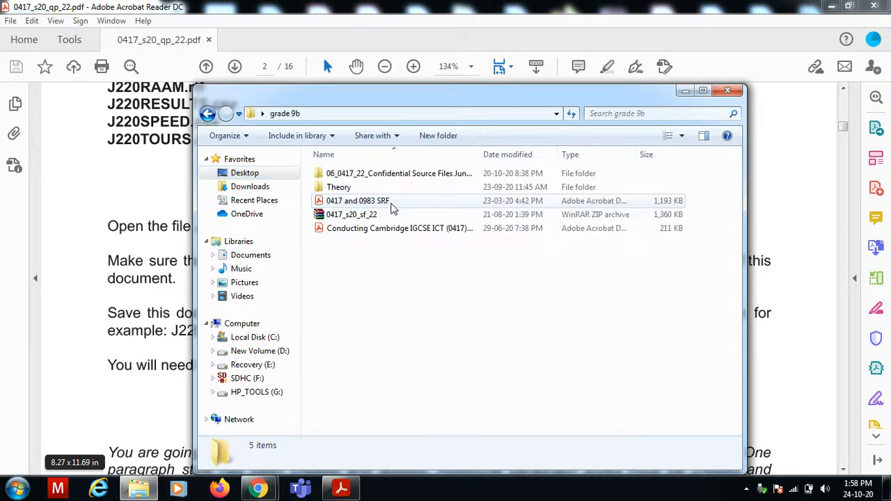
double_click(379, 176)
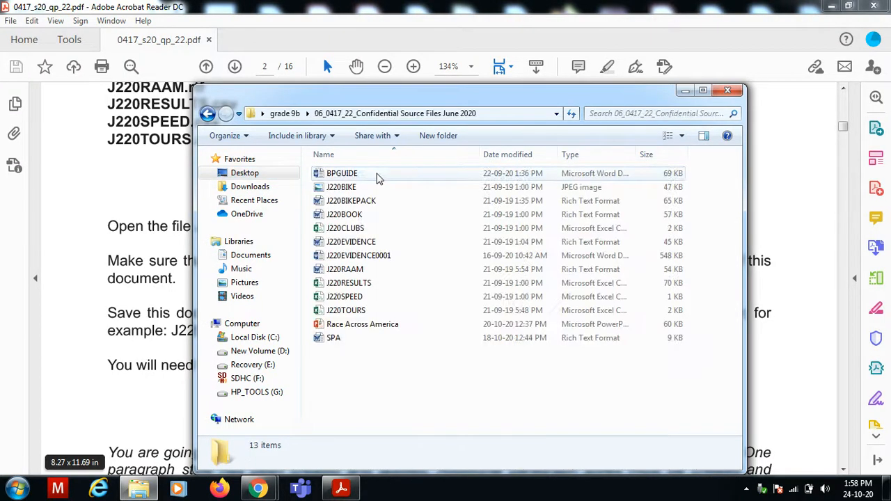
Open the Rich Text file J220EVIDENCE from the source files folder in Word and dismiss the Office activation wizard.
click(135, 231)
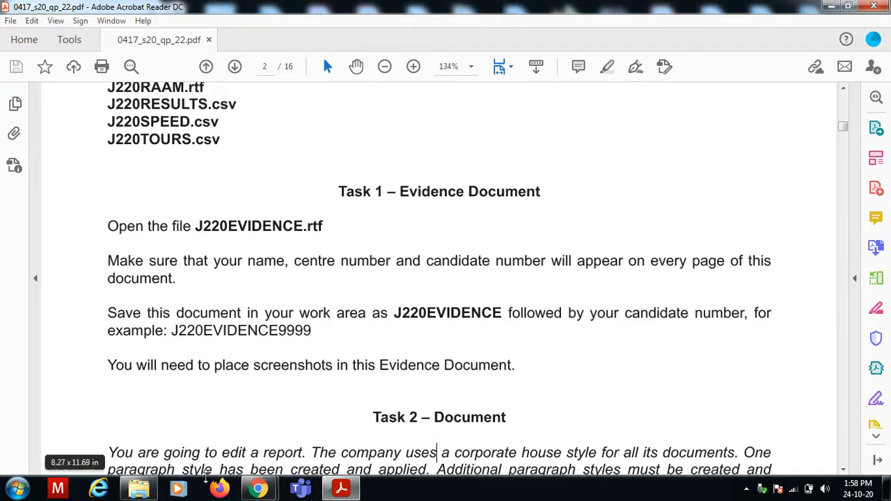
click(138, 489)
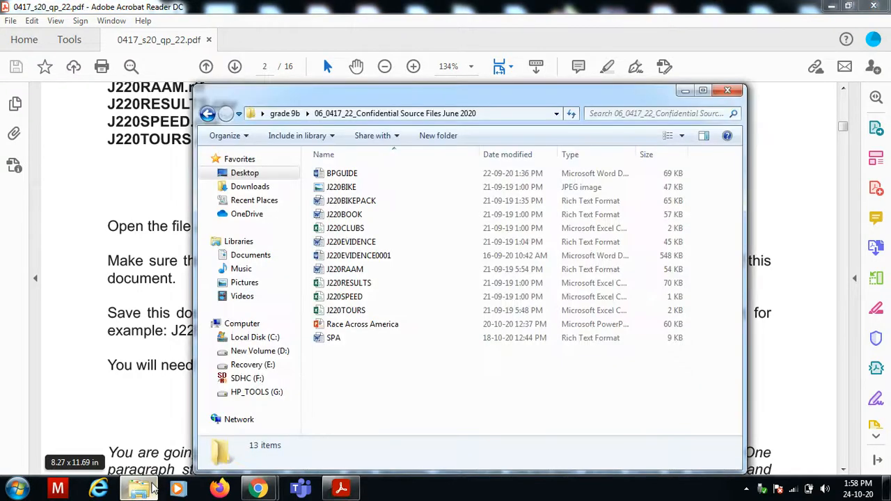
click(359, 244)
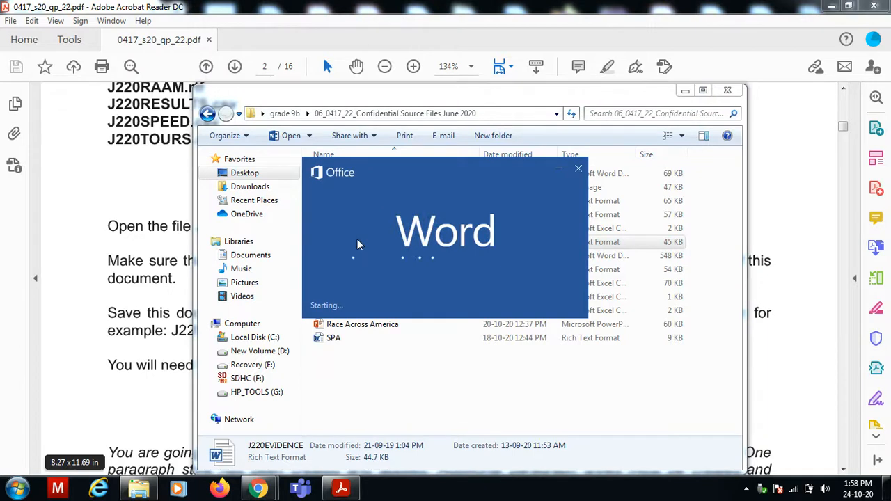
mouse_move(348, 491)
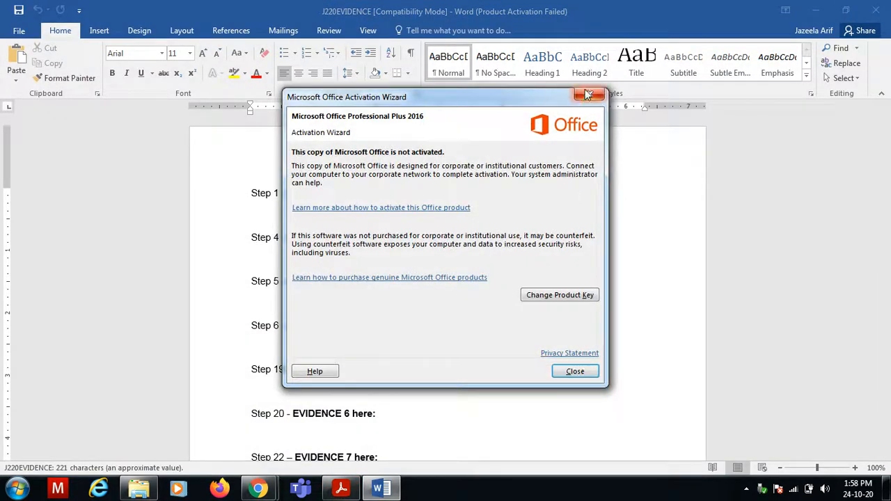
click(589, 95)
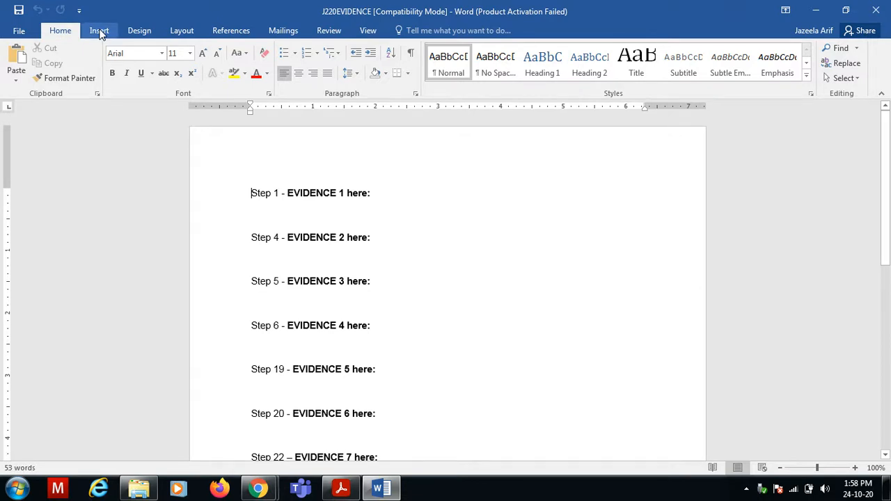
Insert a Blank (Three Columns) header into the evidence document.
click(99, 30)
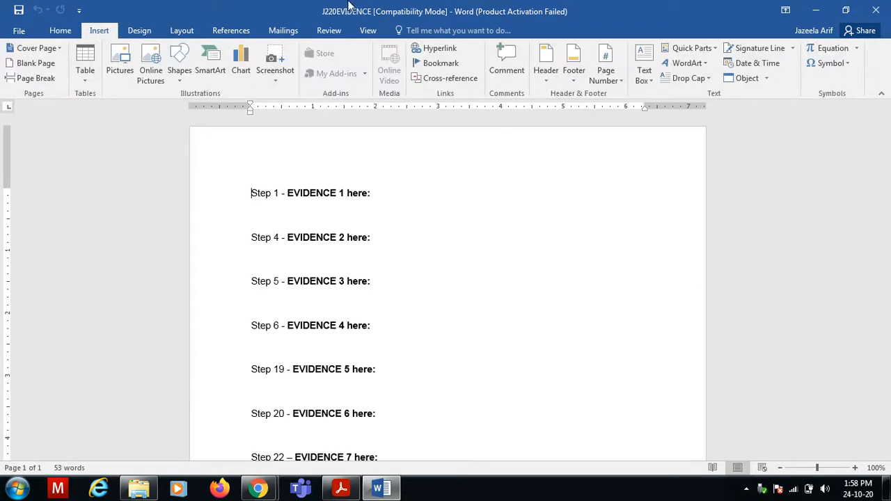
click(552, 75)
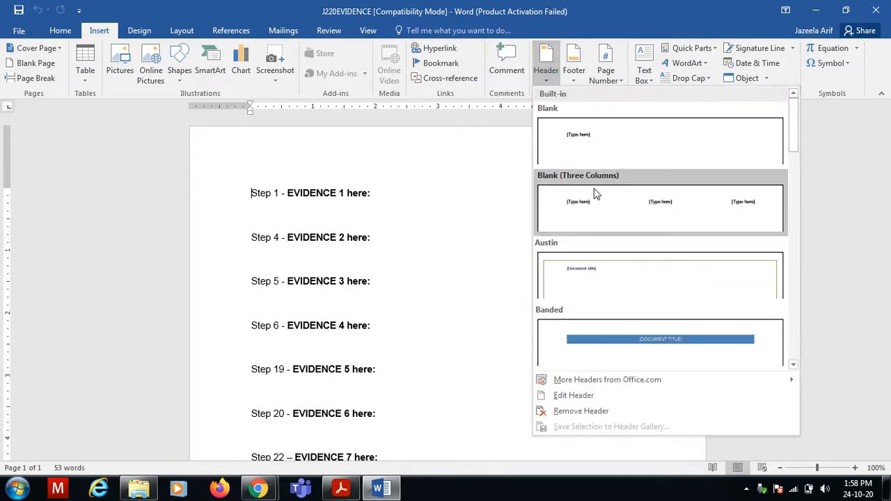
click(596, 194)
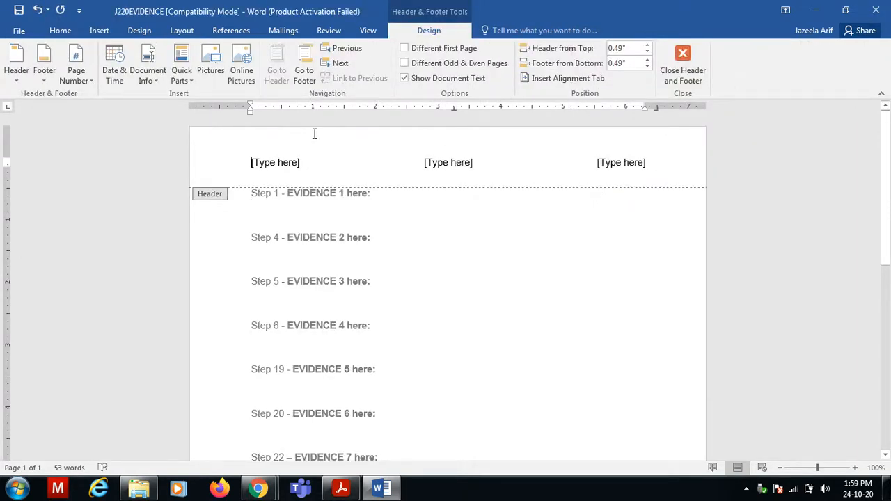
Fill the three header placeholders with the candidate's name, "center number" and the candidate number, and finish editing the header.
click(279, 159)
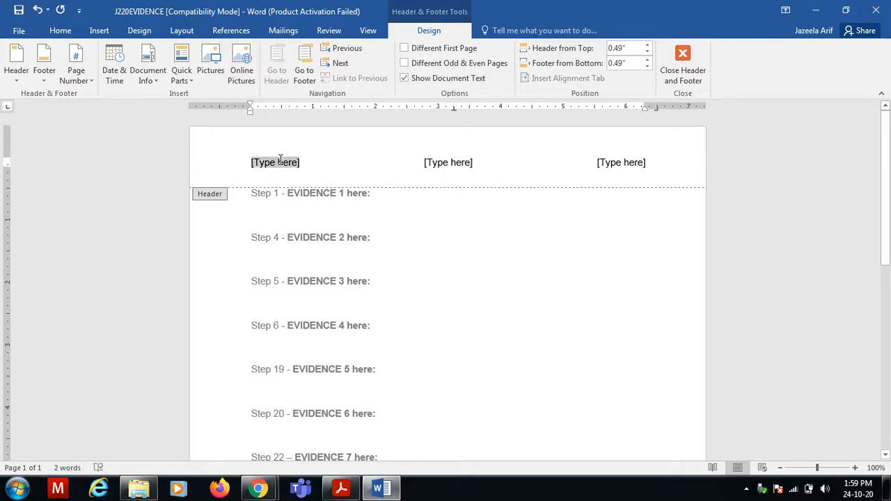
text(jazeela)
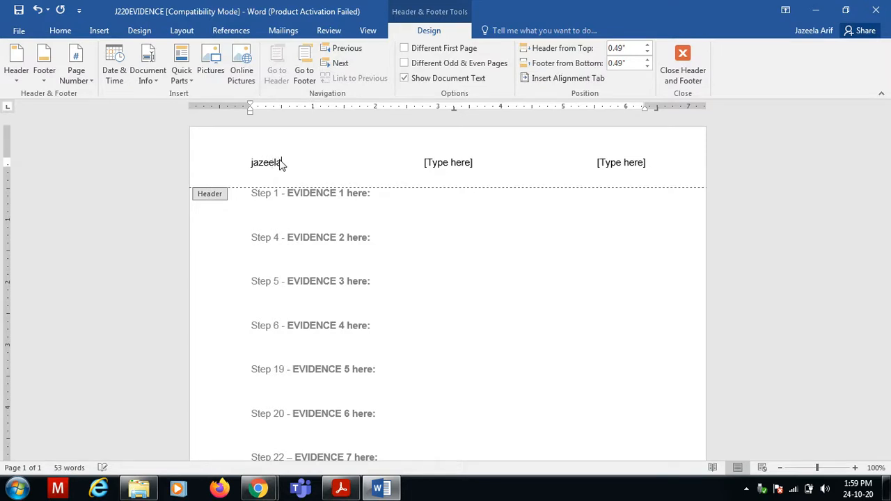
click(451, 162)
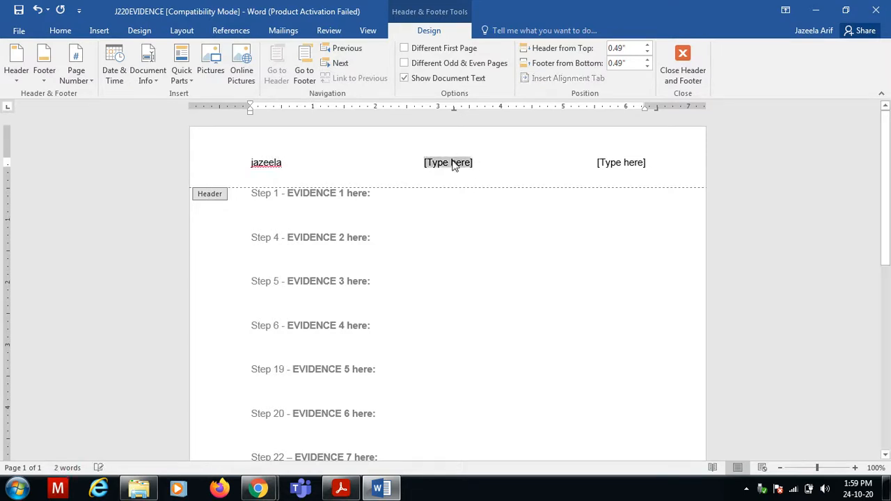
text(certe)
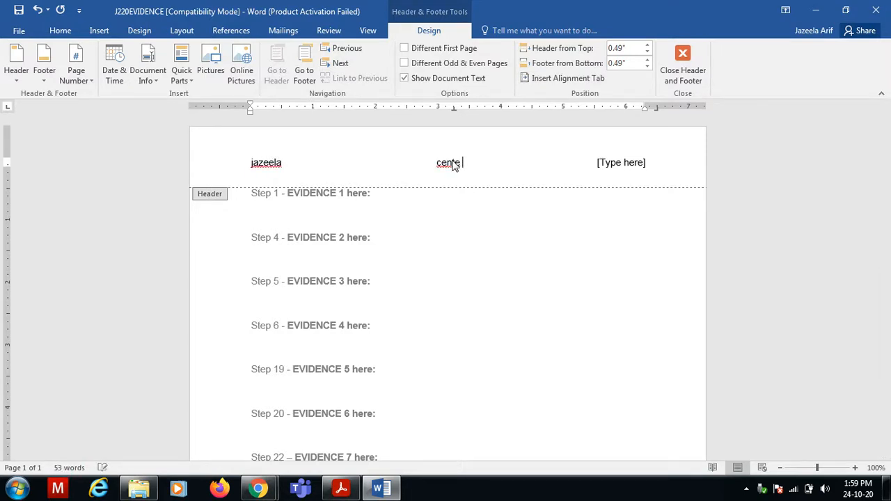
text(r number)
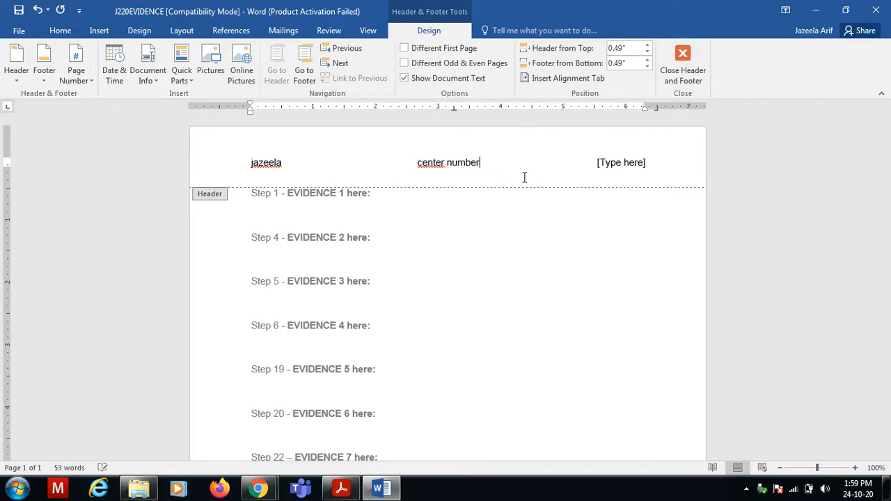
click(626, 169)
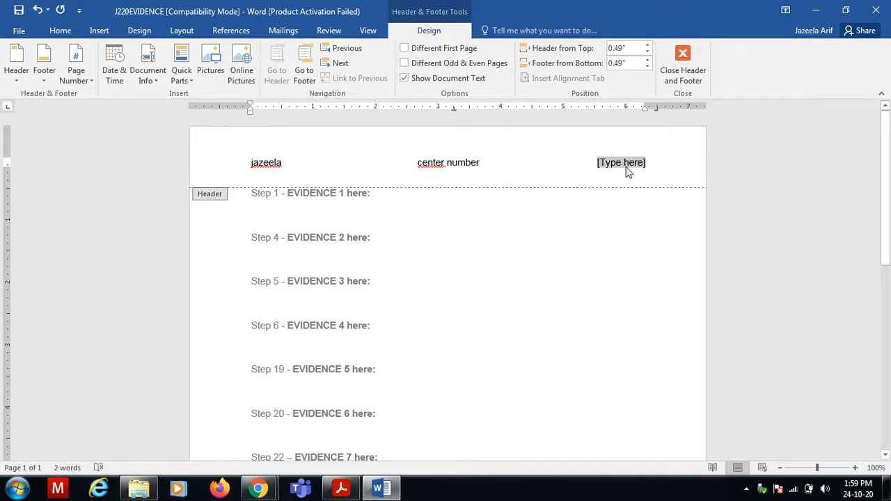
text(0001)
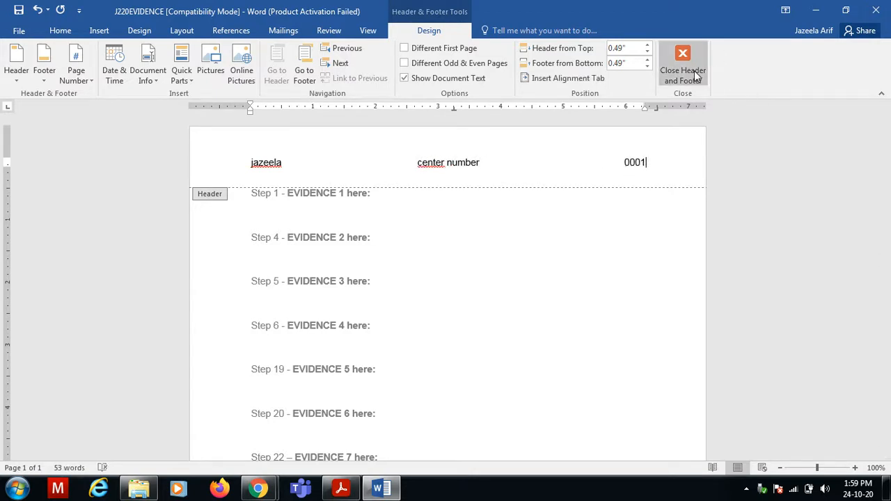
click(694, 70)
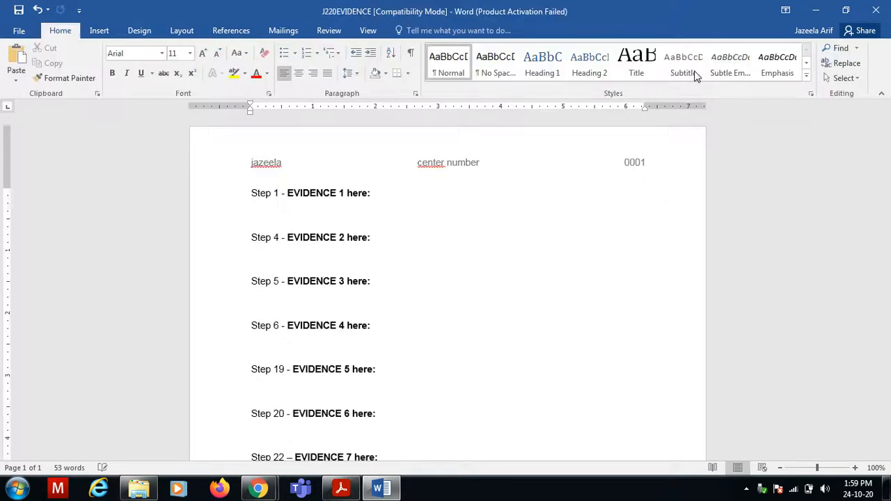
Save the document in the Grade 8 desktop folder as J220EVIDENCE0001 in Word Document format, replacing the existing file and accepting the format upgrade.
click(21, 34)
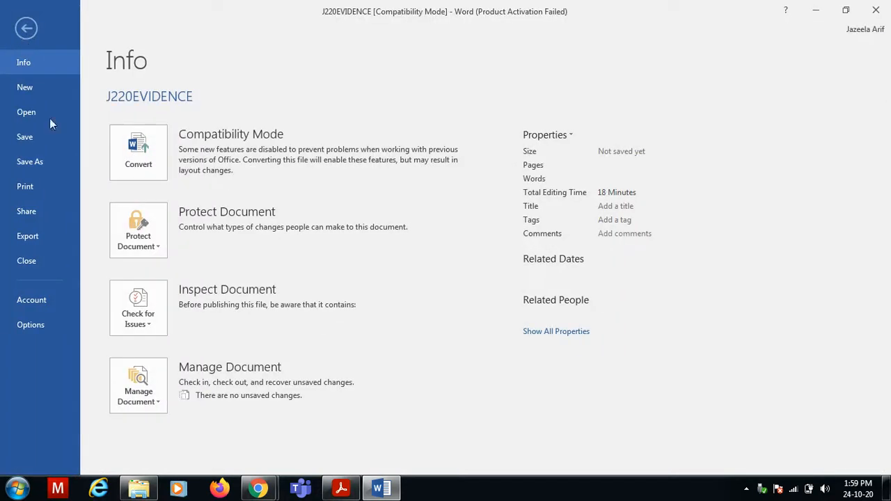
click(38, 162)
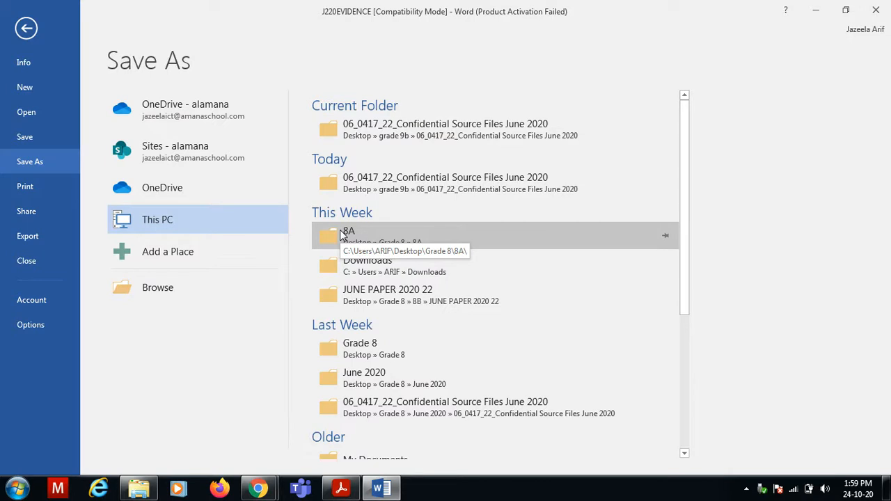
click(362, 234)
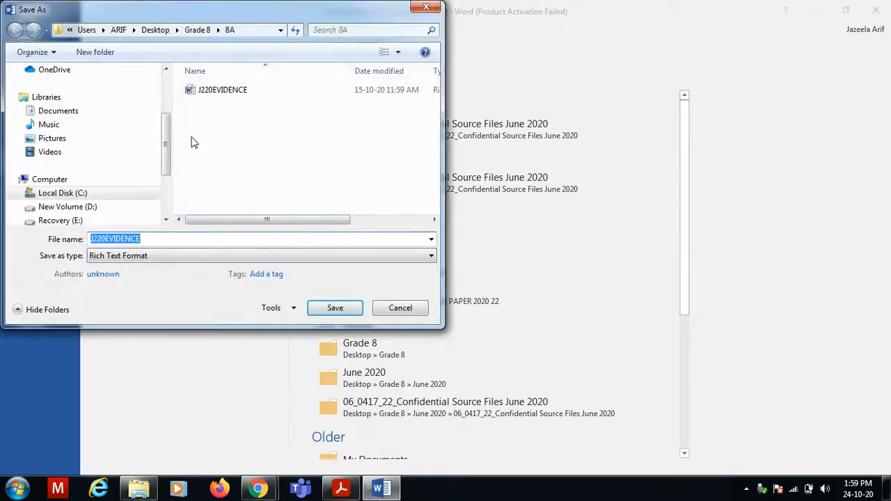
click(197, 30)
click(149, 239)
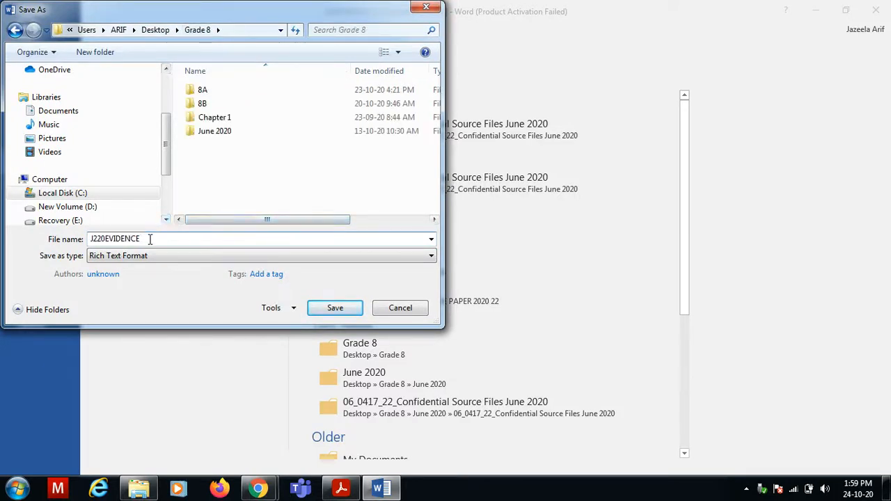
text(0001)
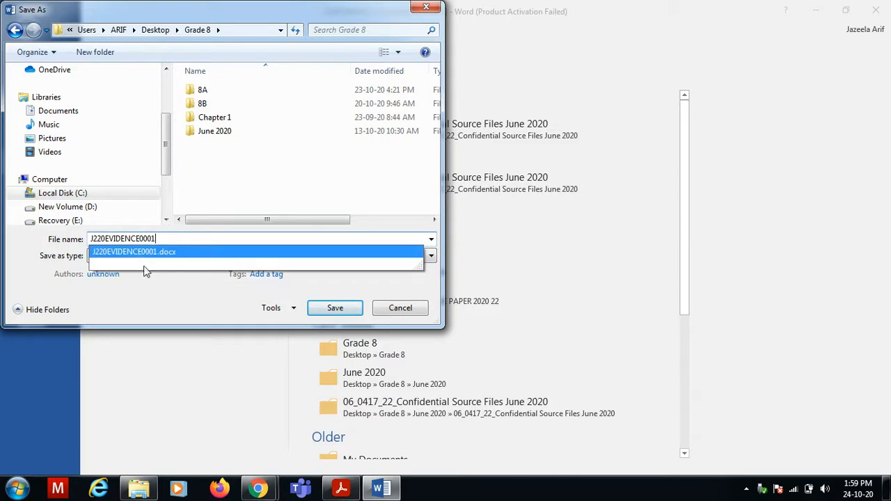
click(160, 290)
click(135, 252)
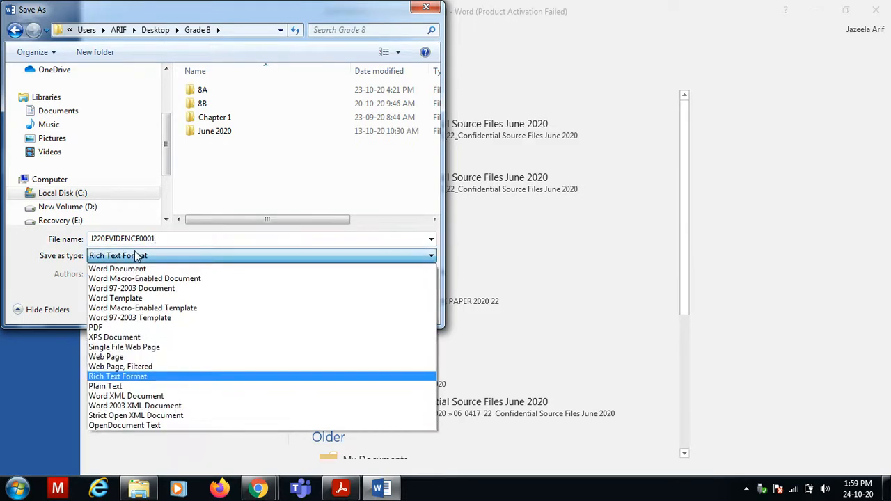
click(133, 269)
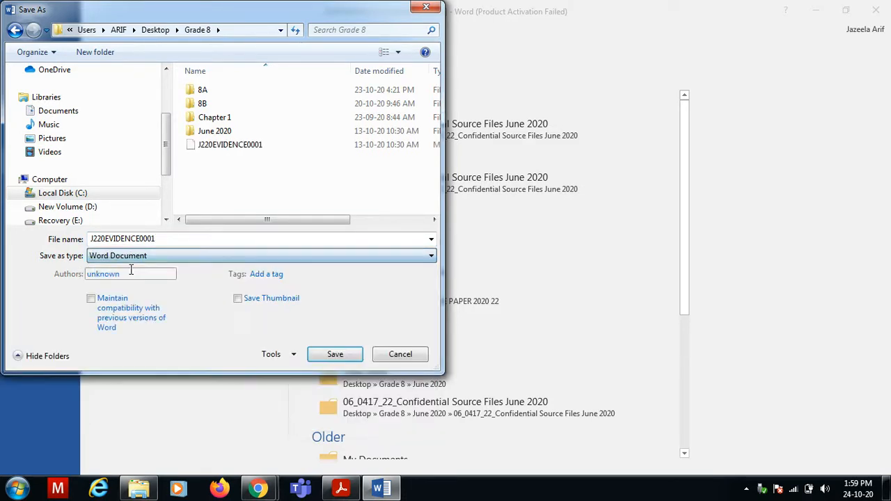
click(335, 355)
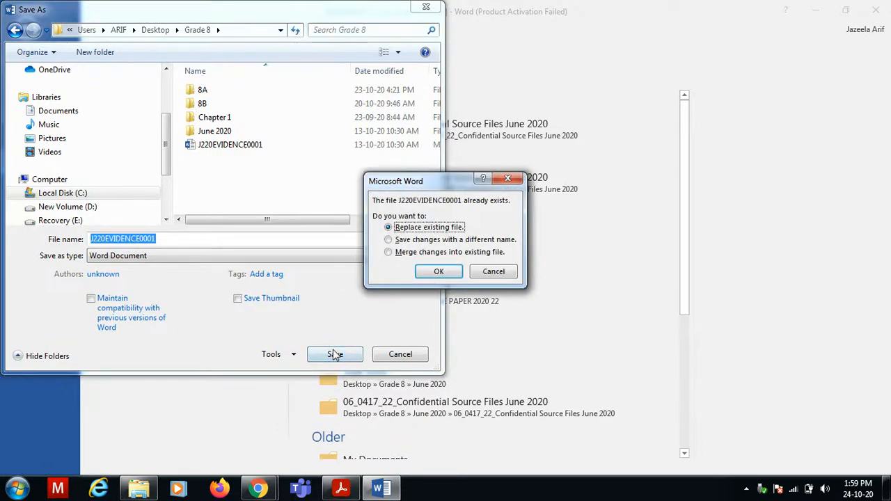
click(447, 273)
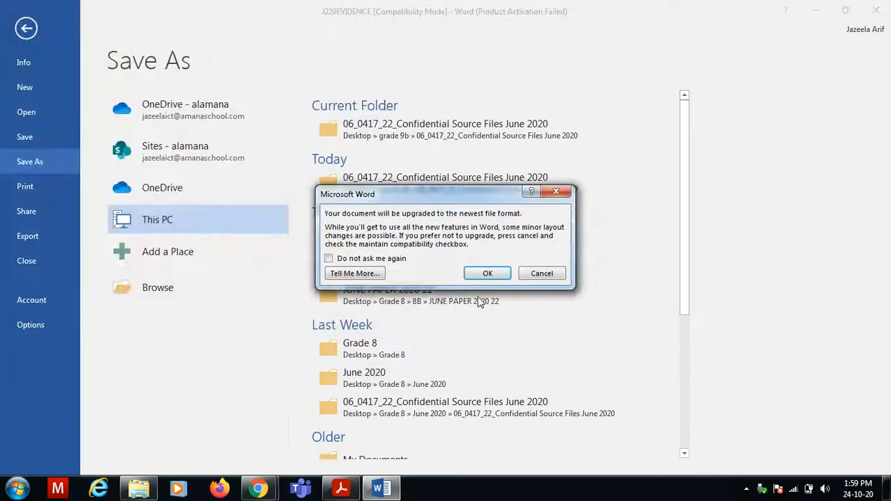
click(474, 277)
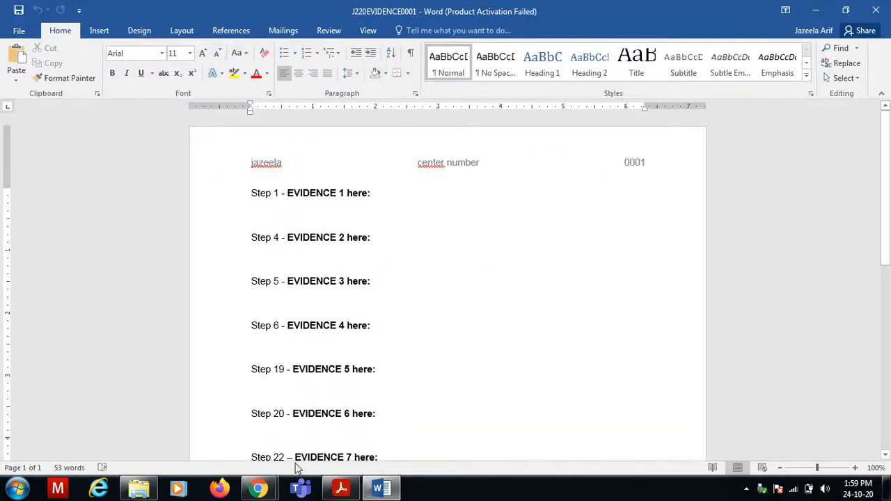
Switch to the question paper in Acrobat Reader and read the Task 2 introduction and step 1 instructions.
click(341, 489)
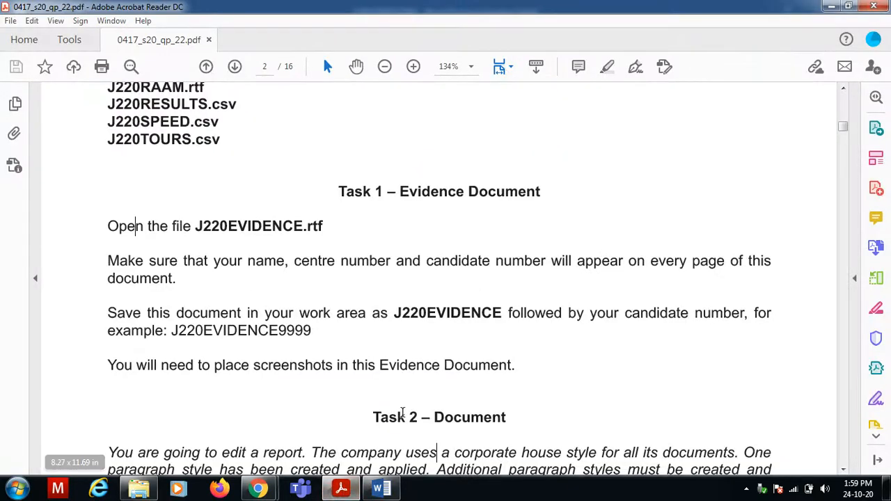
scroll(400, 416, down, 5)
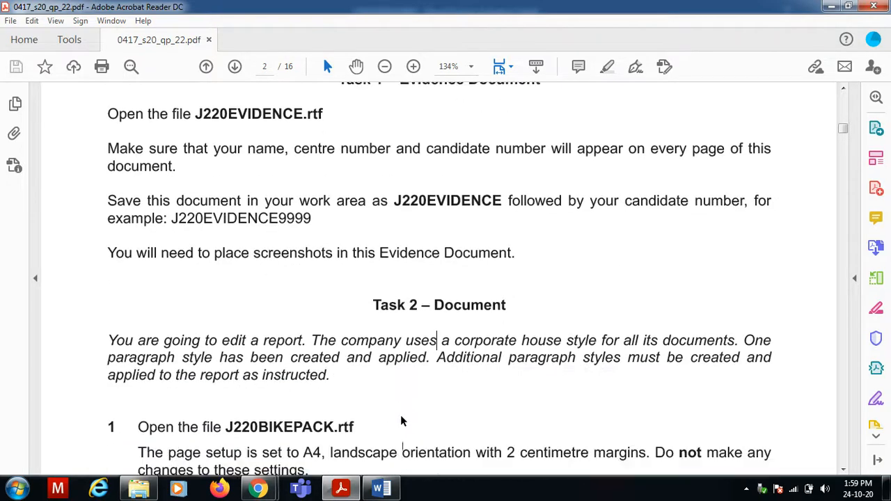
scroll(400, 421, down, 2)
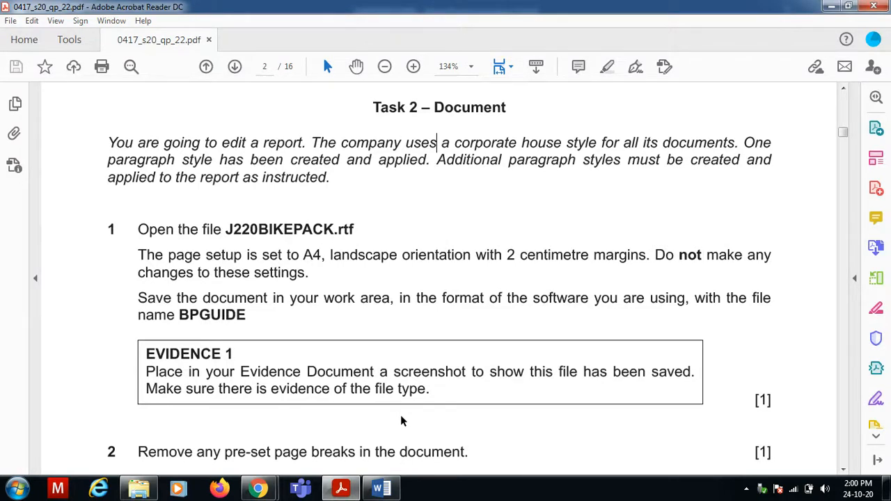
Review step 1 of Task 2 in the question paper, highlighting the required save format and the file name BPGUIDE.
key(Page_Down)
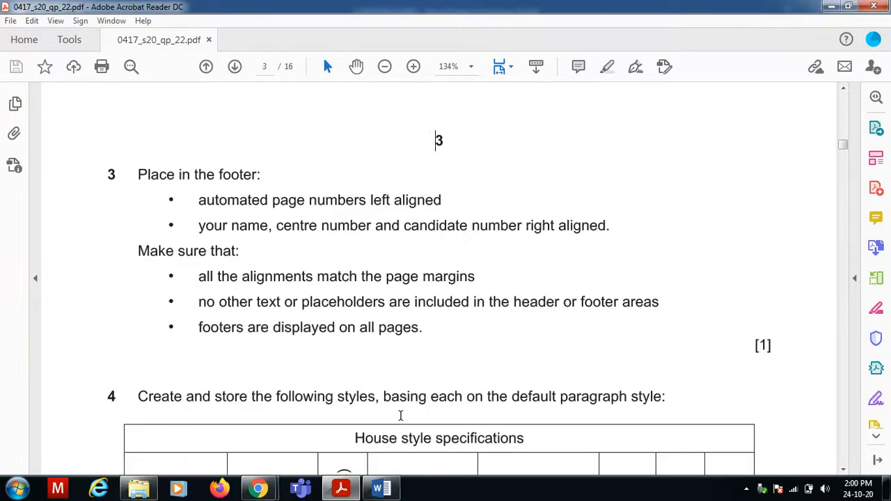
key(Page_Up)
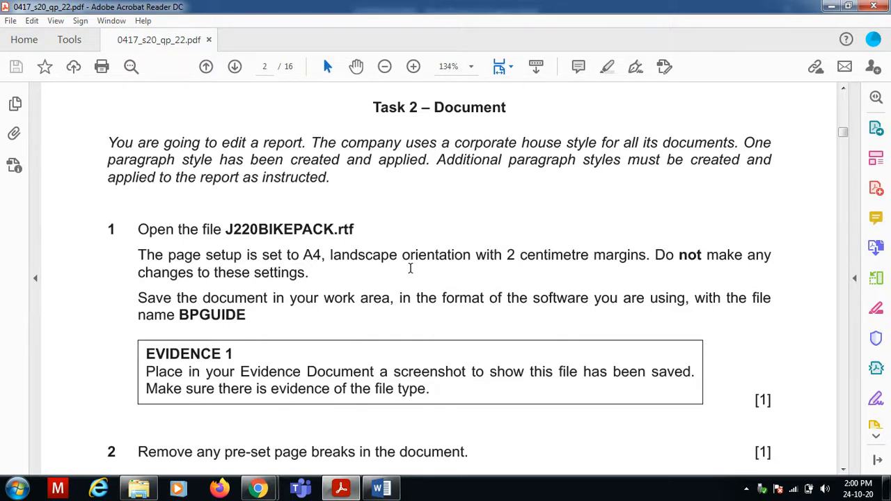
drag(401, 298, 572, 307)
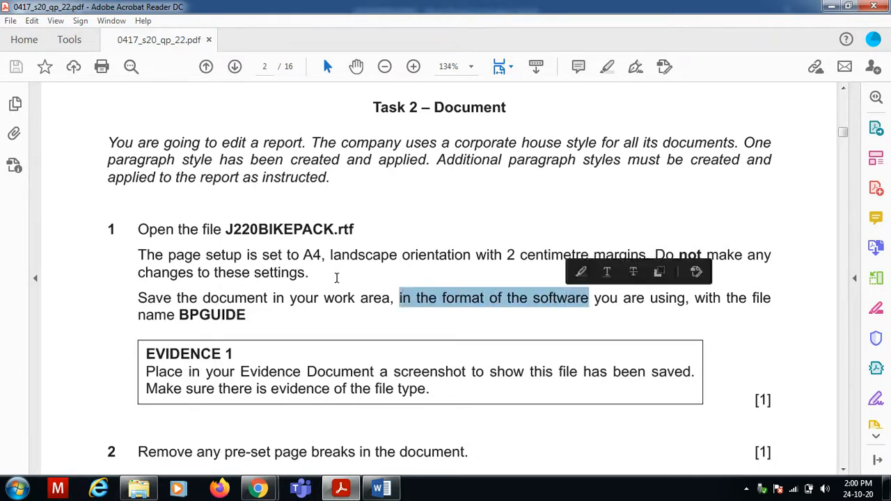
drag(206, 314, 259, 318)
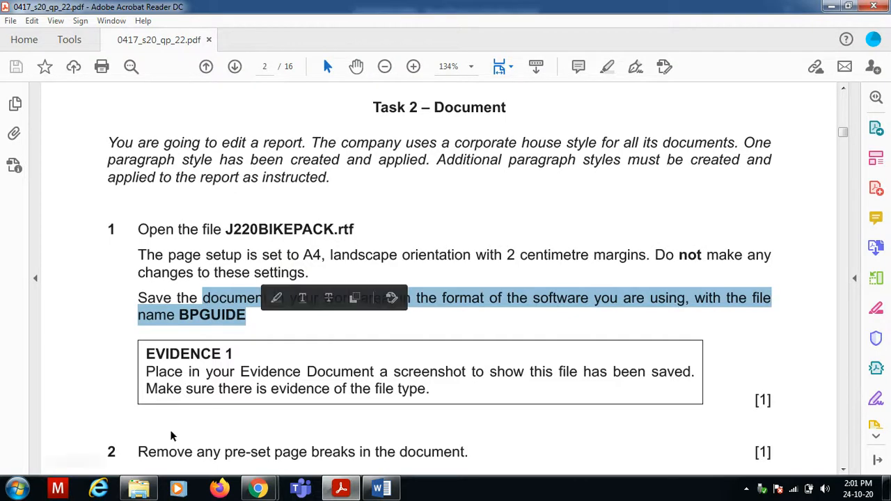
Open J220BIKEPACK from the source files folder and save it in the Grade 8 desktop folder as BPGUIDE in Word Document format.
click(138, 489)
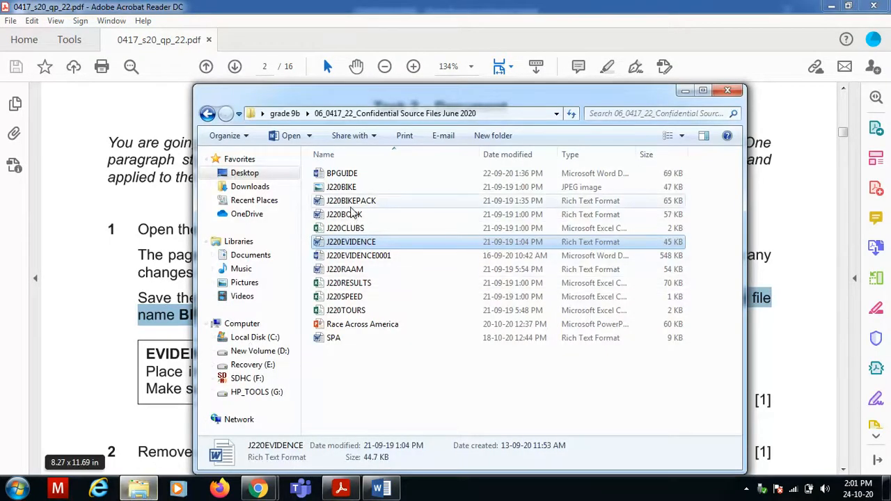
double_click(351, 201)
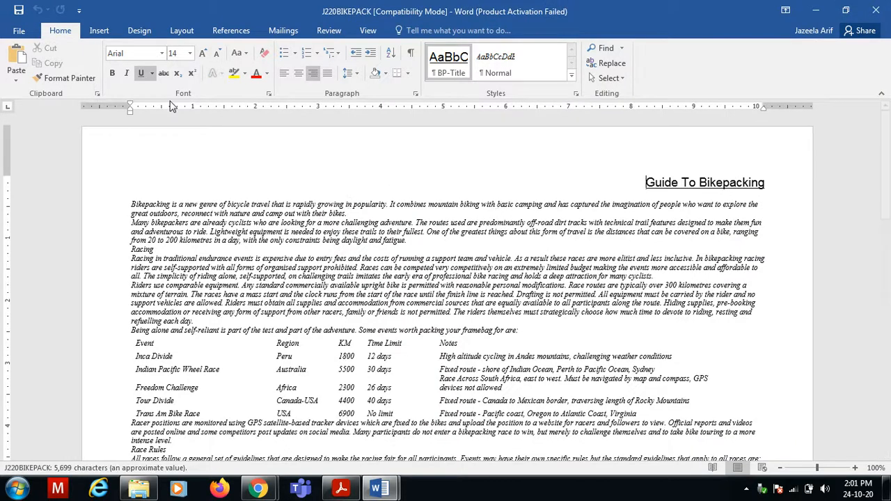
click(27, 32)
click(43, 163)
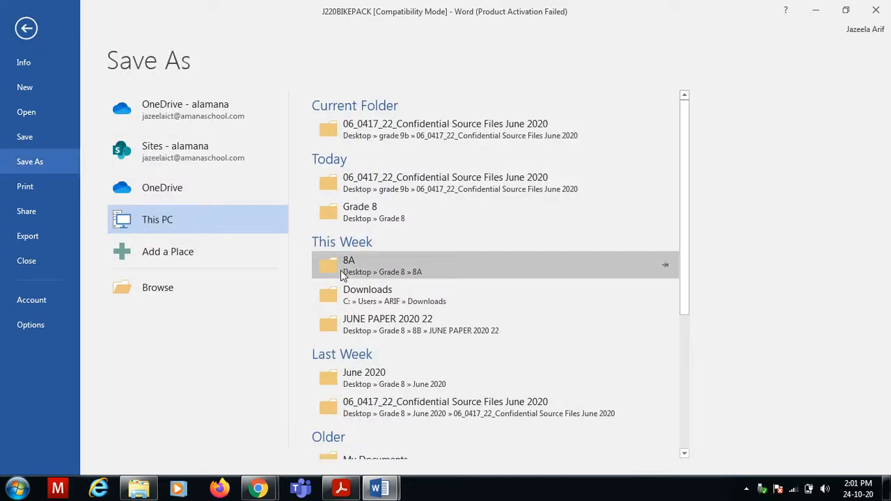
click(341, 209)
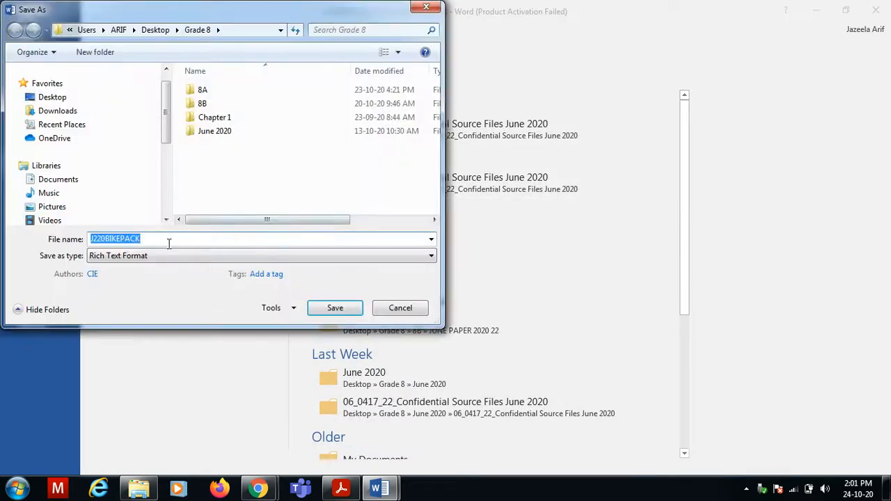
text(BP)
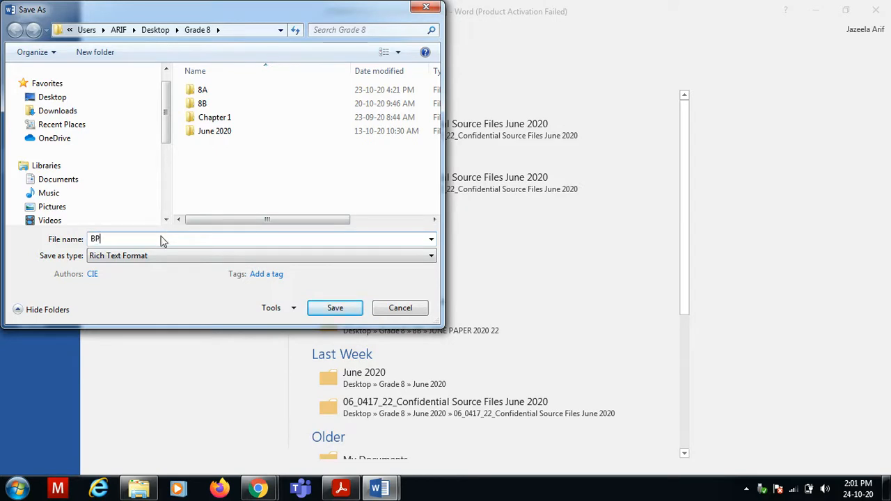
text(GUIDE)
click(120, 257)
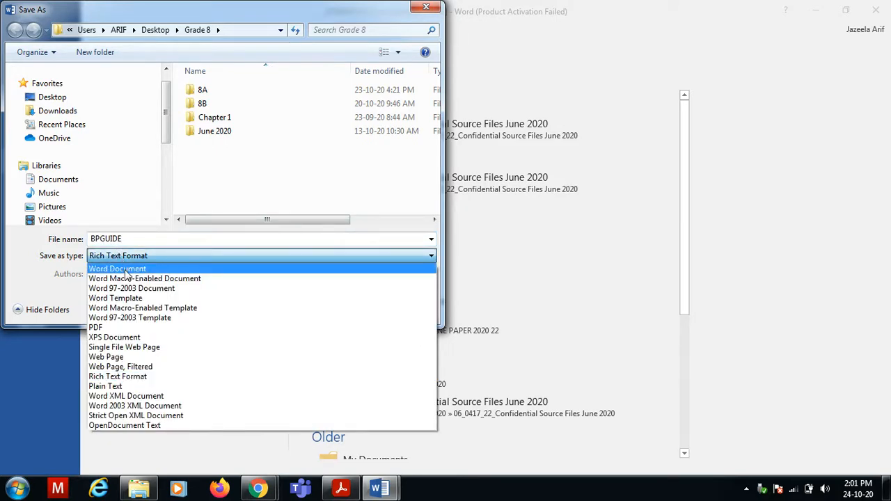
click(123, 269)
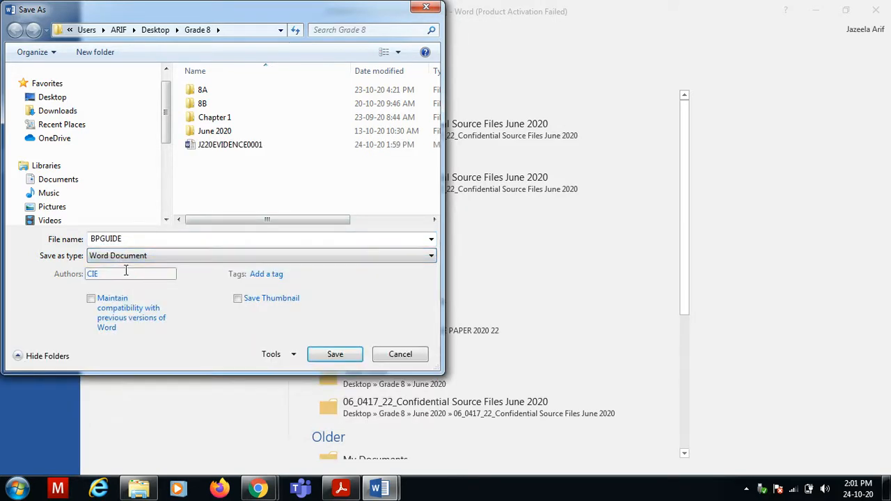
click(332, 356)
click(506, 275)
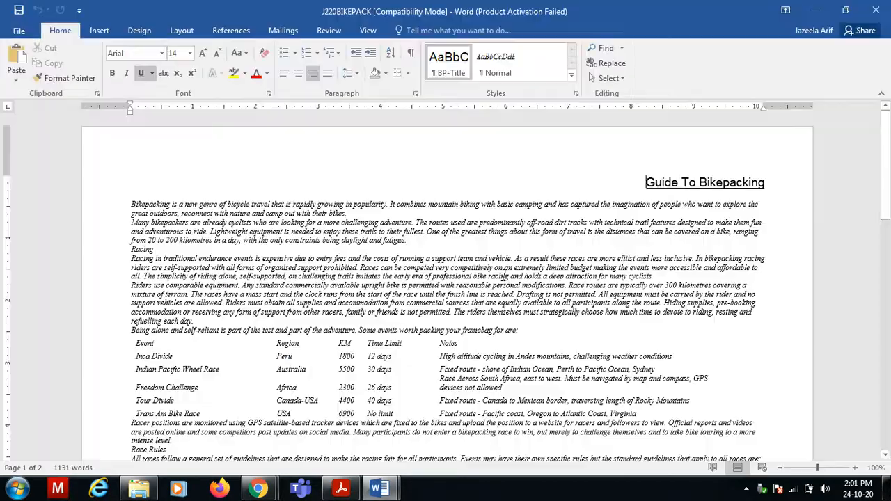
Check the Evidence 1 requirement in the question paper and open the Grade 8 desktop folder in File Explorer.
click(341, 487)
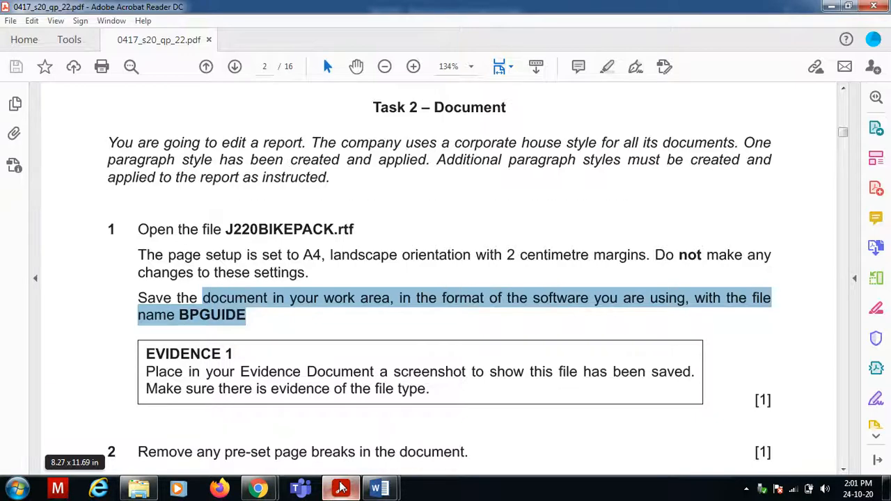
click(201, 356)
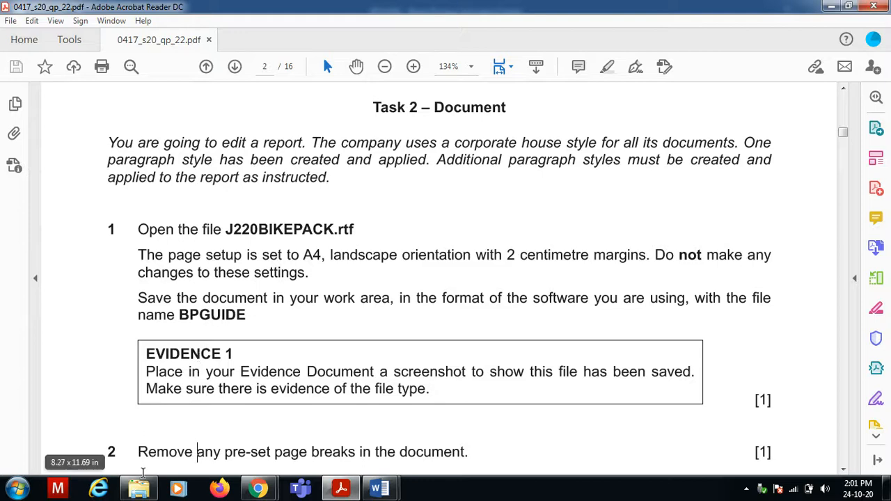
click(140, 489)
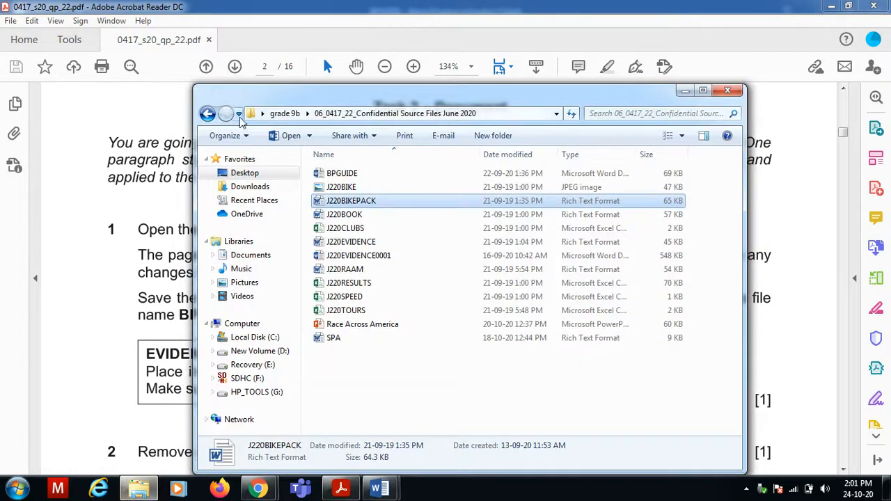
click(237, 173)
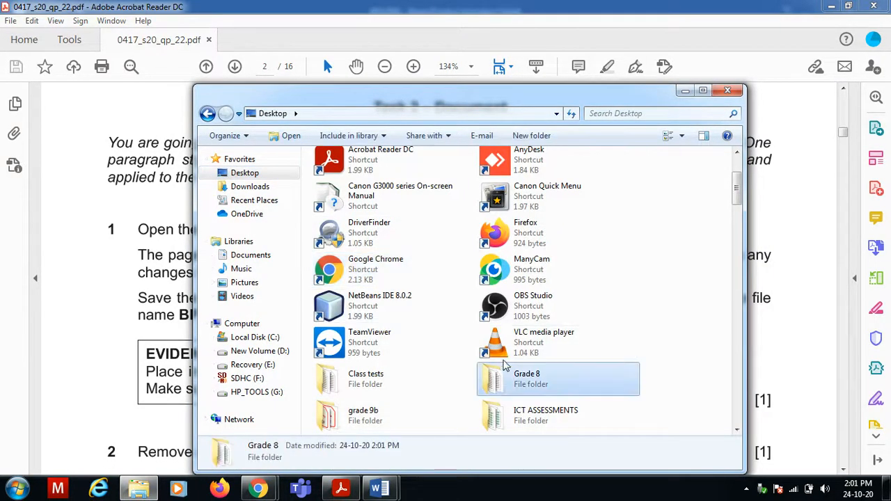
double_click(516, 392)
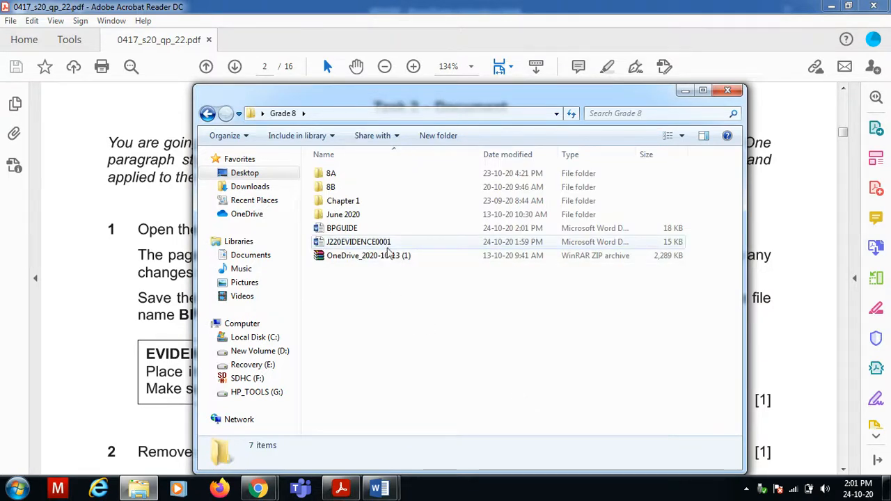
Show the properties of the J220EVIDENCE0001 file, capture a screenshot of its name and file type, and close the properties.
right_click(447, 242)
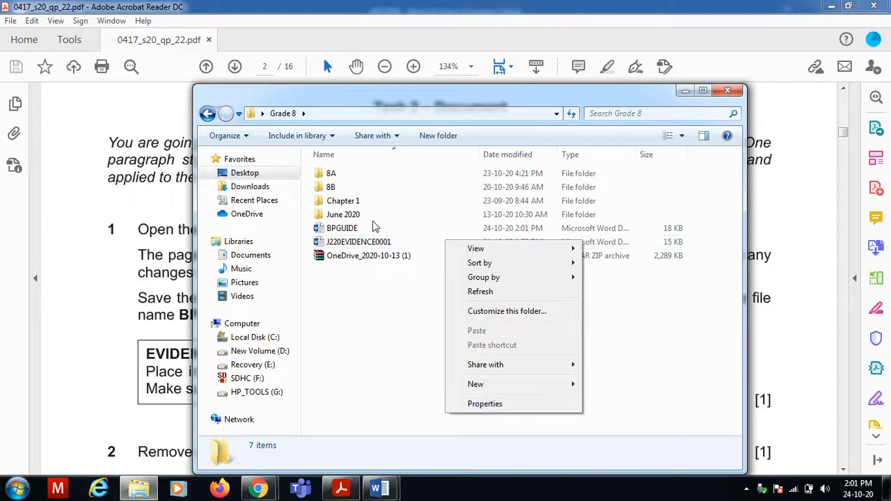
click(372, 245)
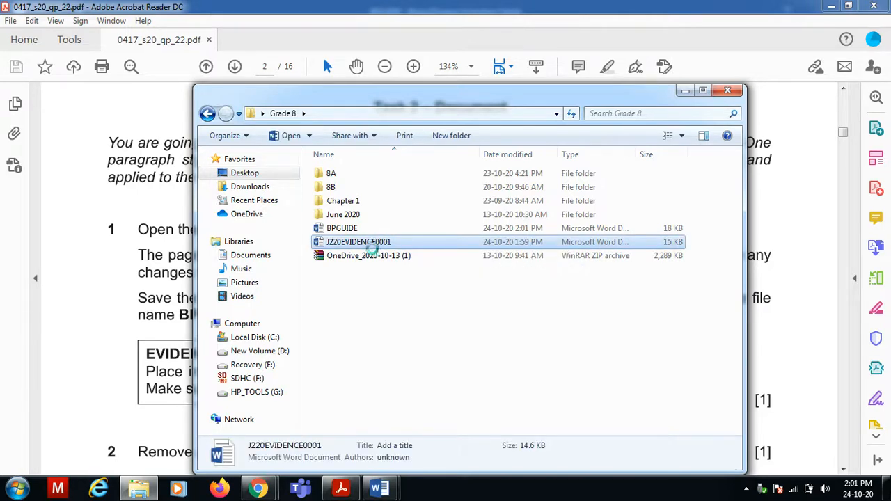
right_click(373, 250)
click(412, 465)
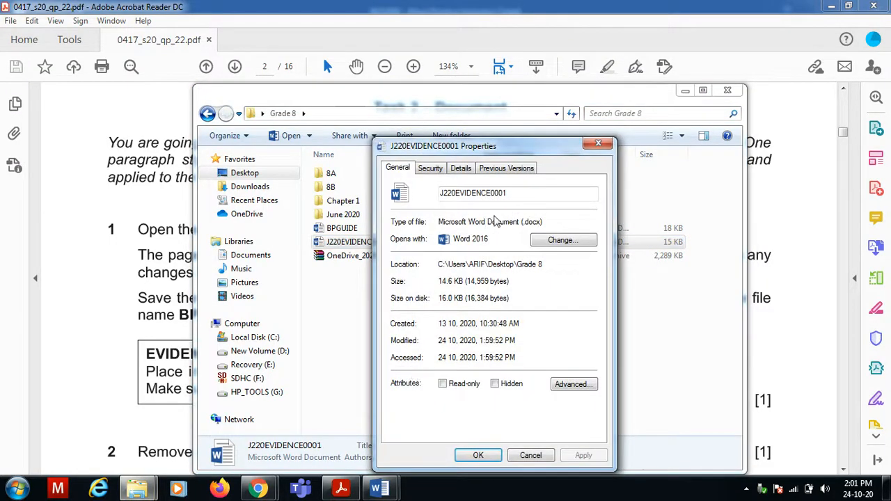
drag(506, 155, 443, 119)
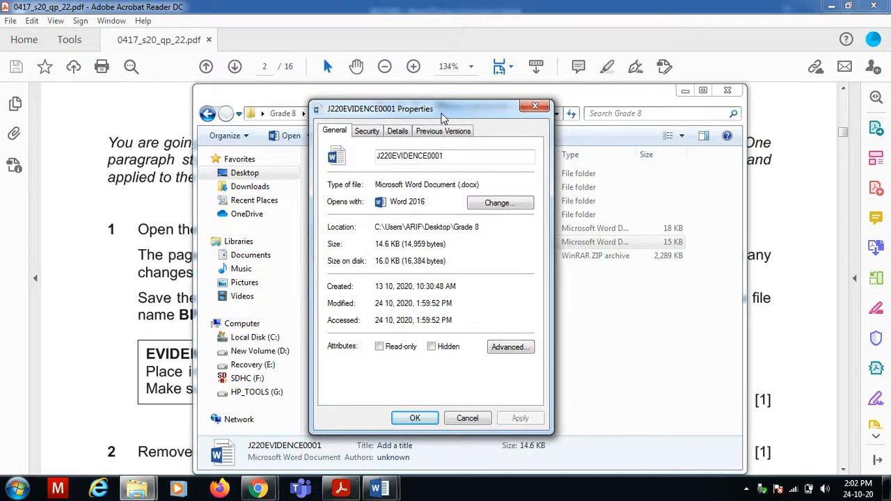
click(535, 105)
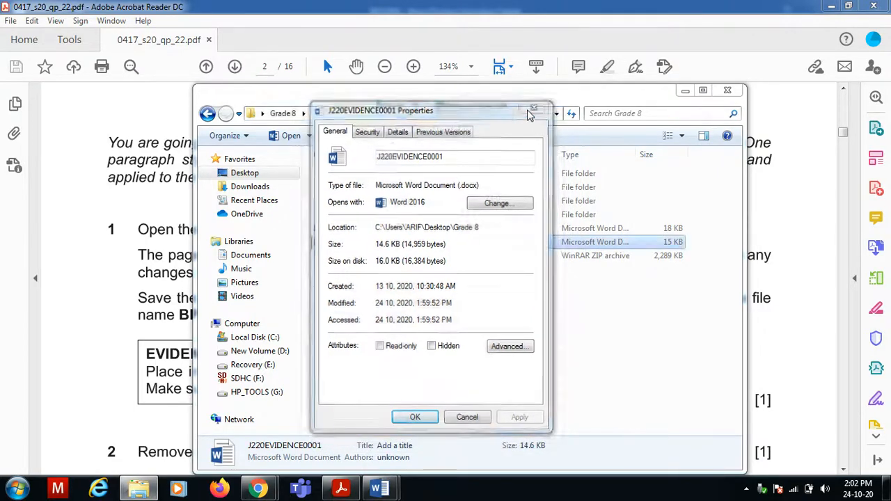
Switch to the J220EVIDENCE0001 document in Word and paste the screenshot under the Step 1 - EVIDENCE 1 heading.
click(379, 489)
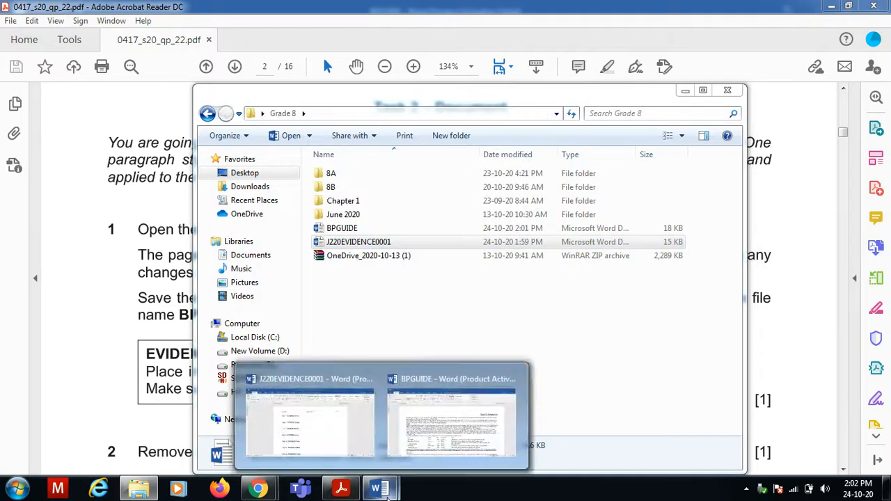
click(323, 427)
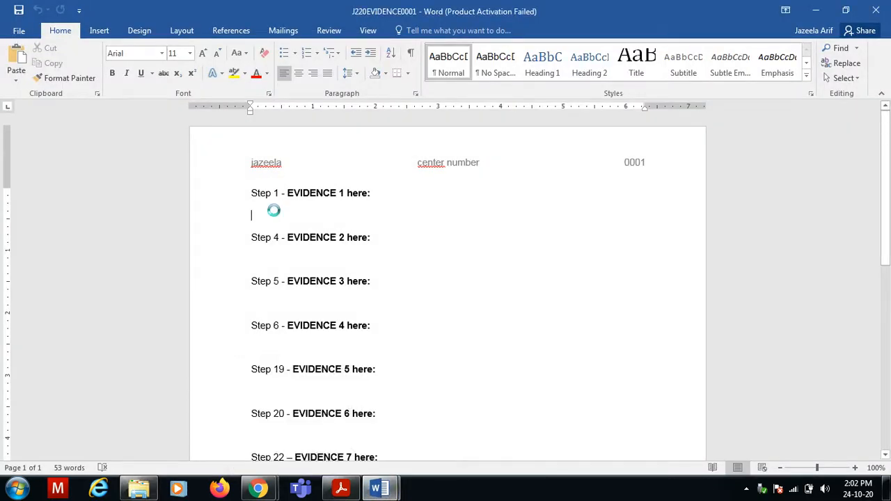
key(ctrl+v)
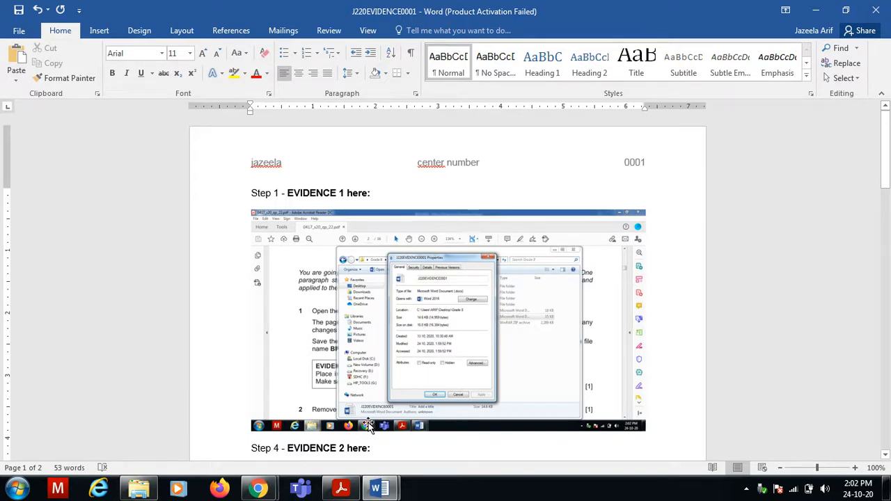
Return to the question paper in Acrobat Reader and read the step 2 instruction about pre-set page breaks.
click(342, 490)
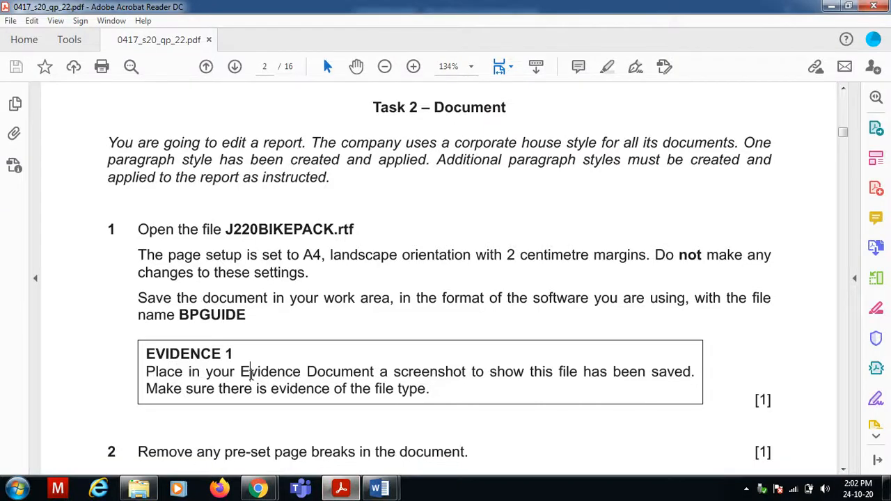
scroll(252, 380, down, 15)
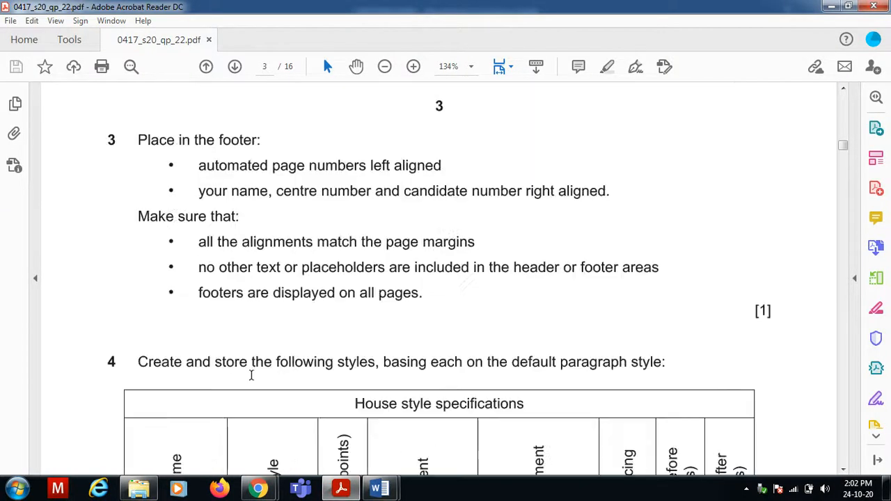
scroll(251, 375, up, 15)
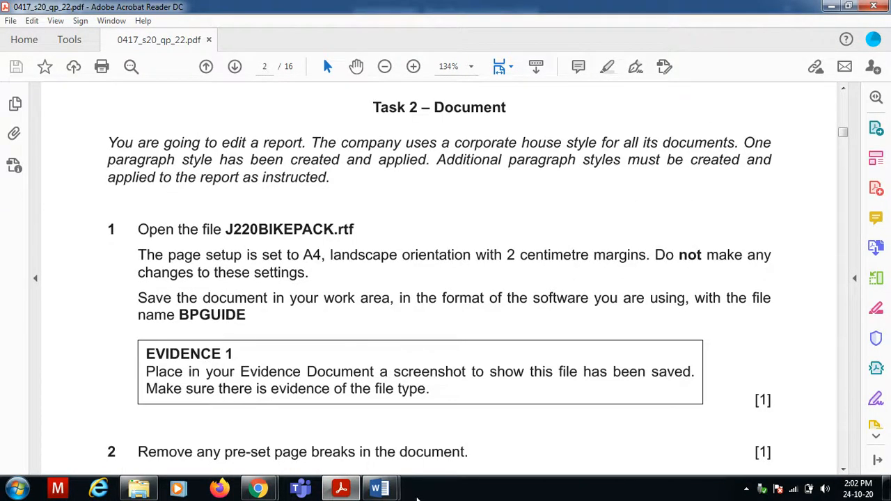
Switch to the BPGUIDE document in Word and show its paragraph marks and other hidden formatting symbols.
mouse_move(385, 492)
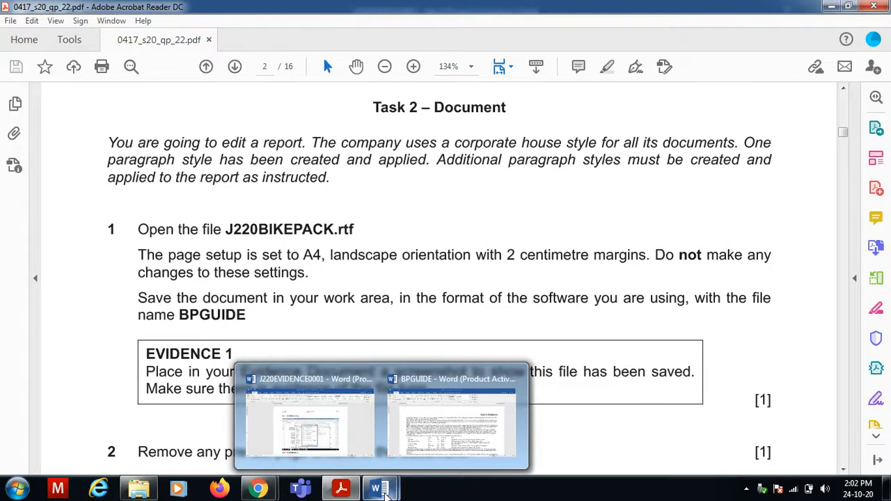
click(424, 444)
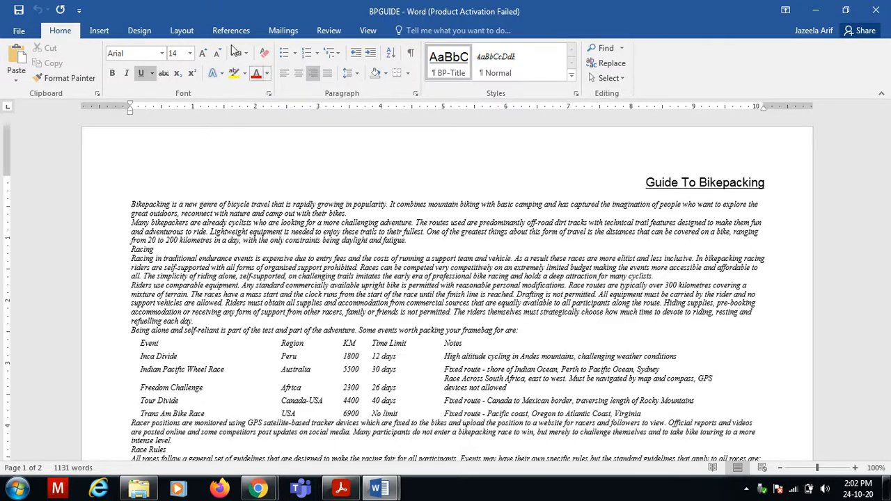
click(412, 59)
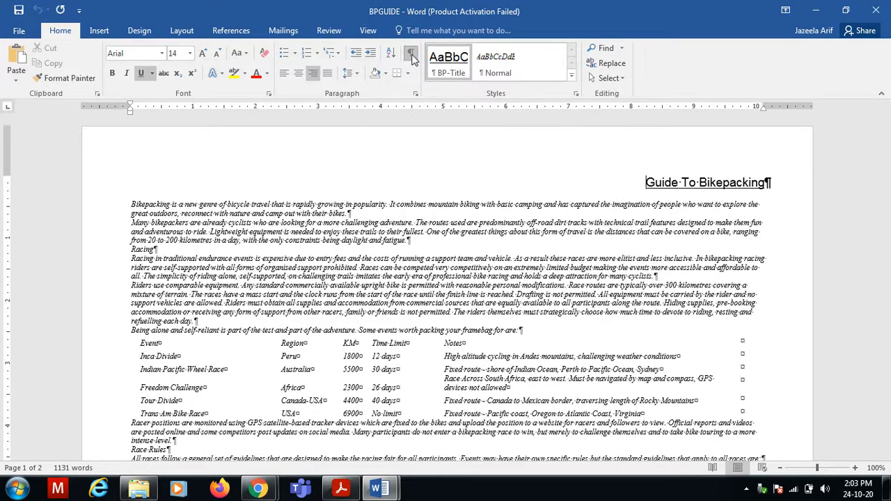
click(407, 241)
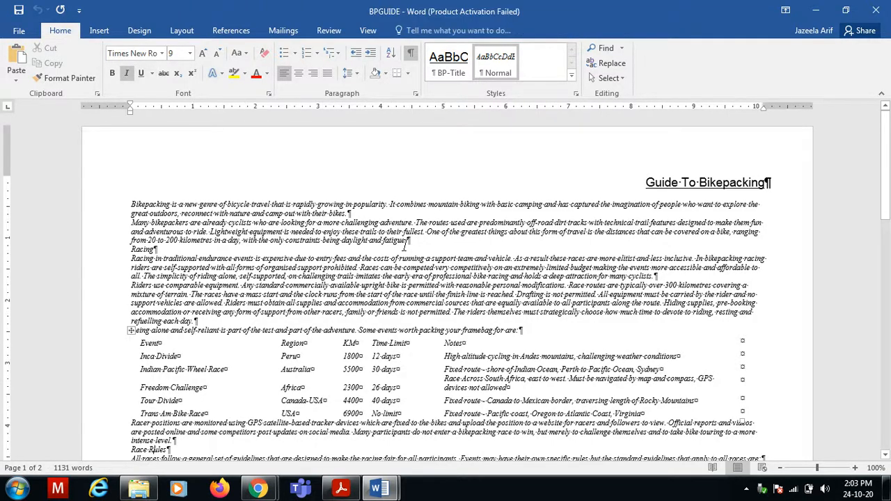
Delete the page break after "left as it was found.", check the following text for further breaks, and hide the formatting symbols.
scroll(404, 245, down, 3)
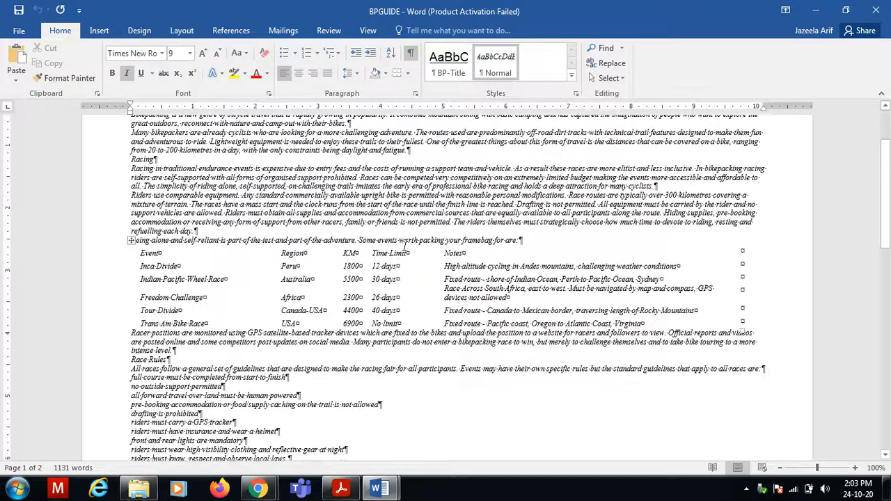
scroll(404, 245, down, 5)
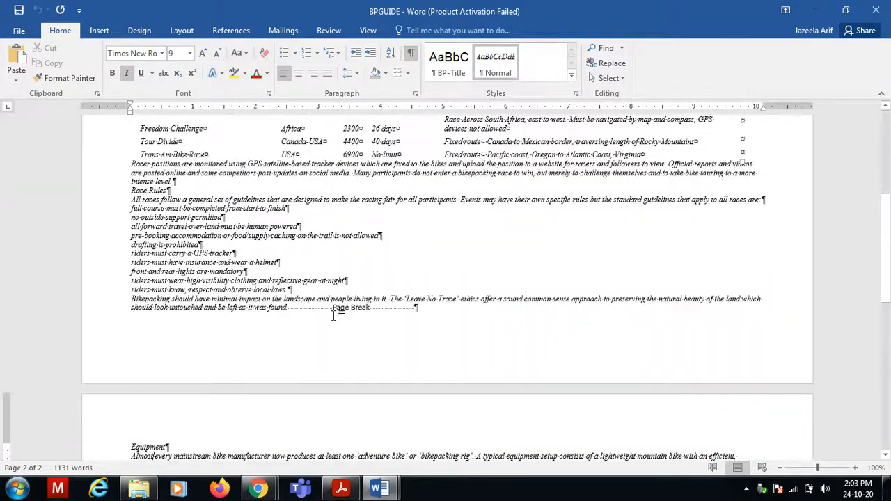
click(289, 308)
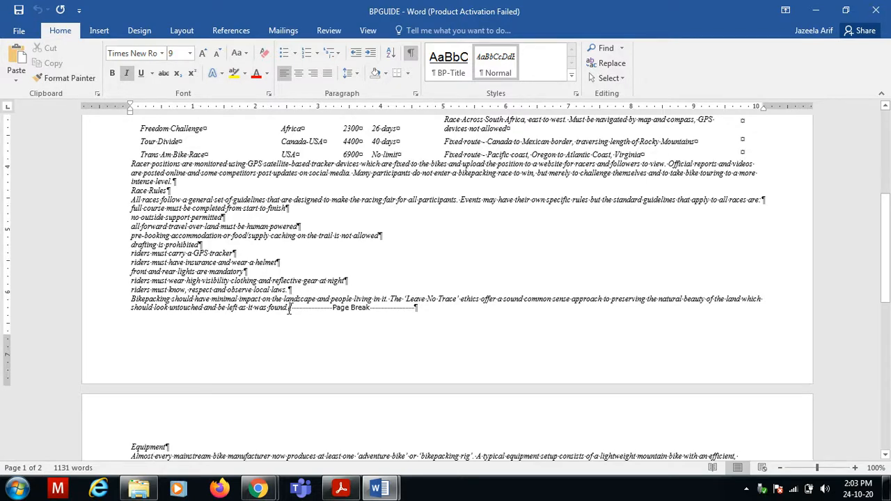
key(Delete)
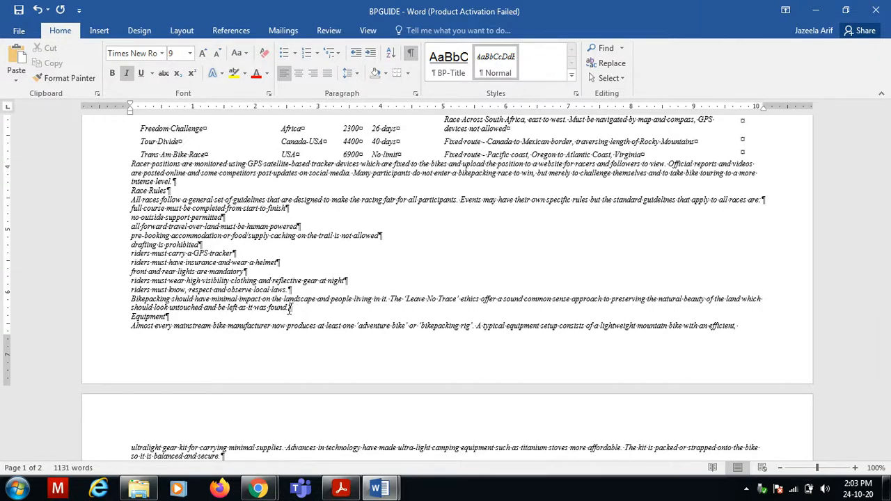
scroll(289, 309, down, 2)
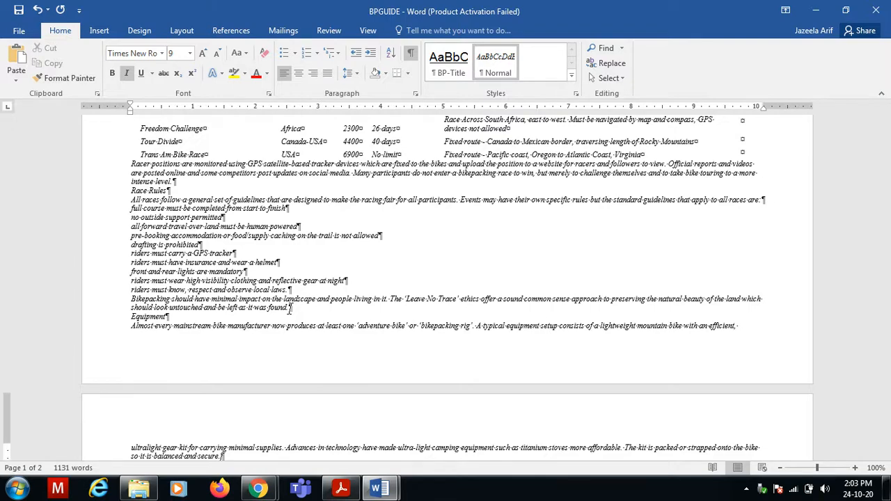
scroll(291, 309, down, 3)
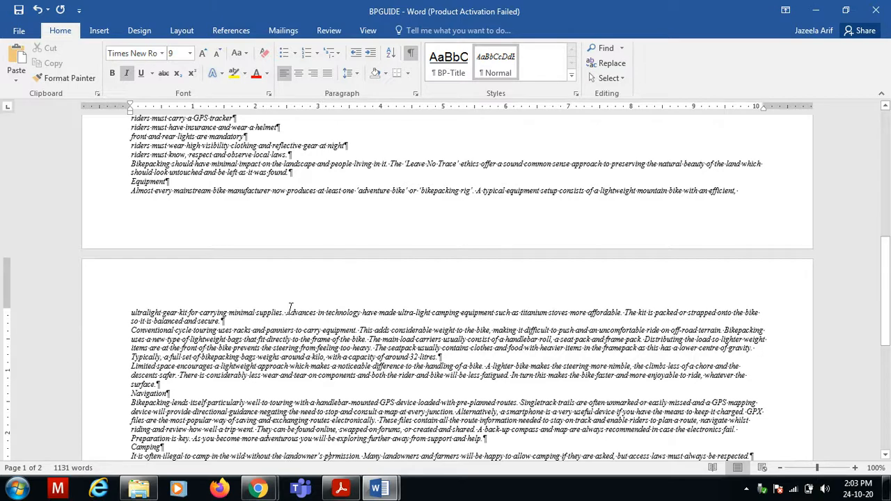
click(410, 56)
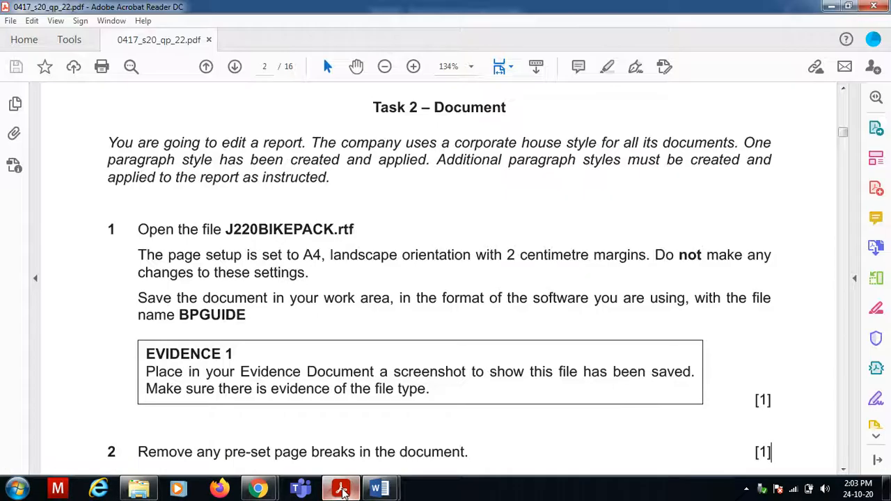
Read the step 3 footer instructions in Acrobat Reader and insert a Blank (Three Columns) footer in the BPGUIDE document in Word.
click(341, 492)
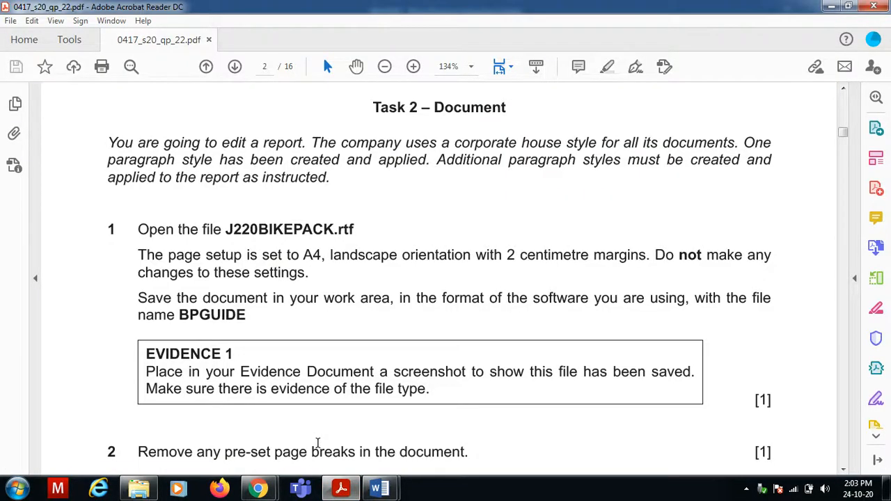
scroll(317, 443, down, 5)
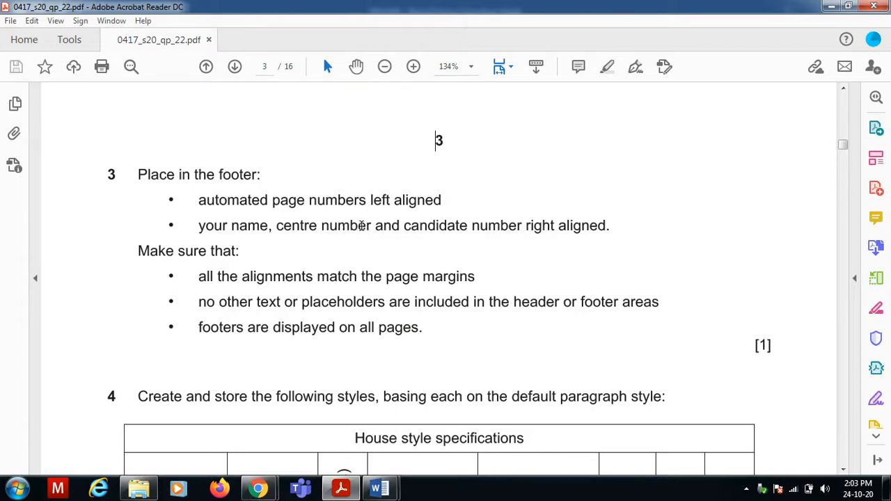
mouse_move(382, 487)
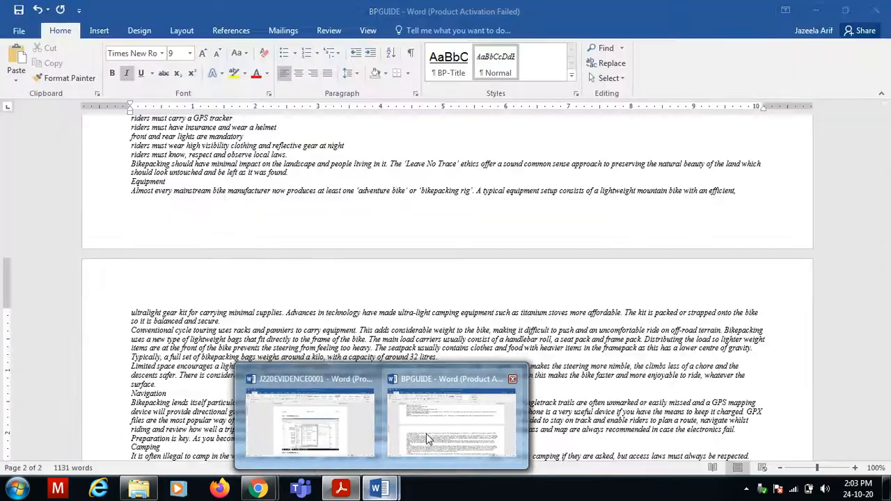
click(451, 418)
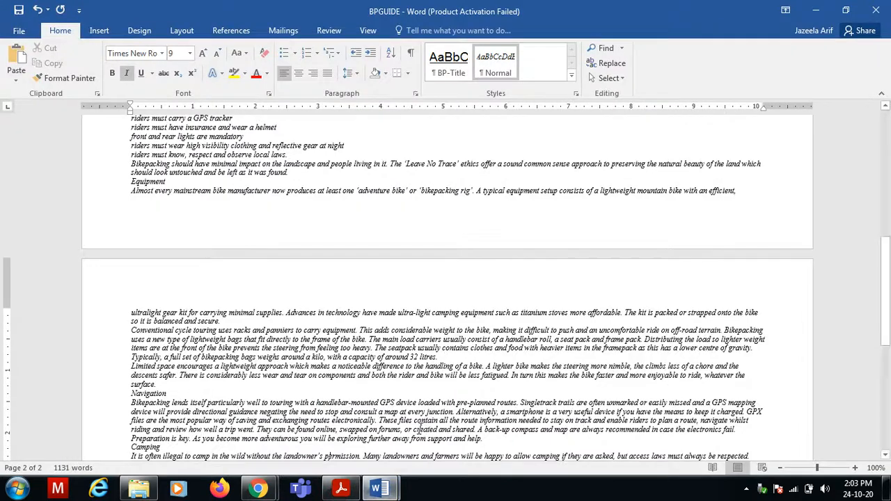
click(101, 30)
click(573, 72)
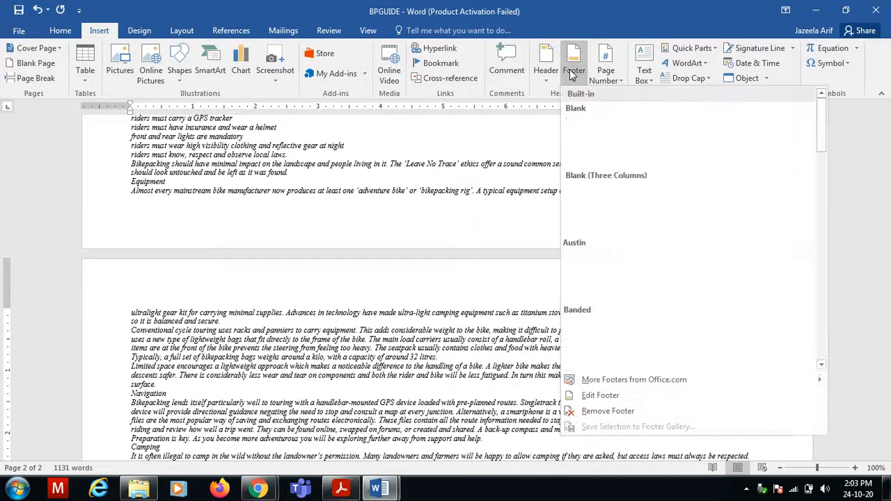
click(616, 201)
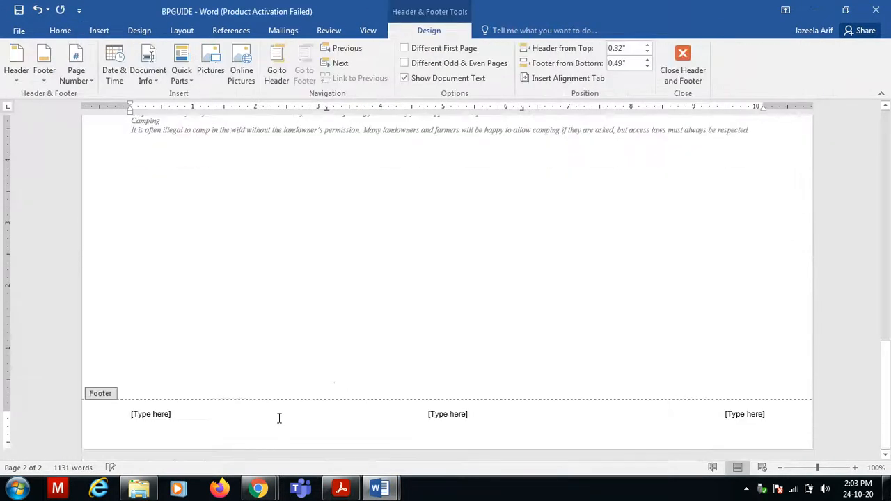
Recheck the footer instructions in the question paper and open the Field dialog for BPGUIDE's left footer placeholder.
click(341, 489)
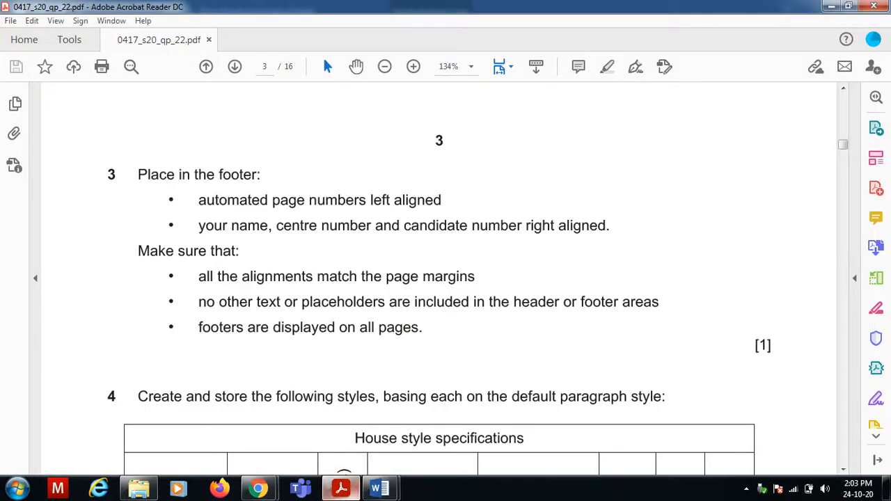
click(379, 489)
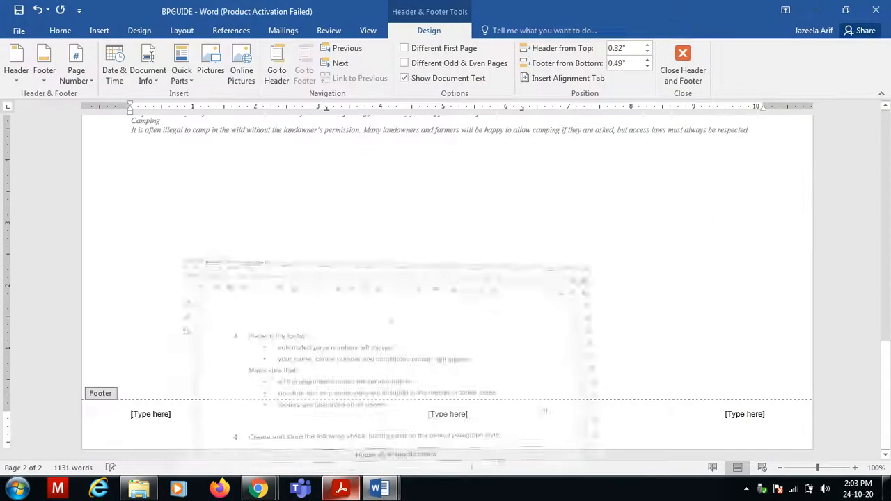
click(149, 416)
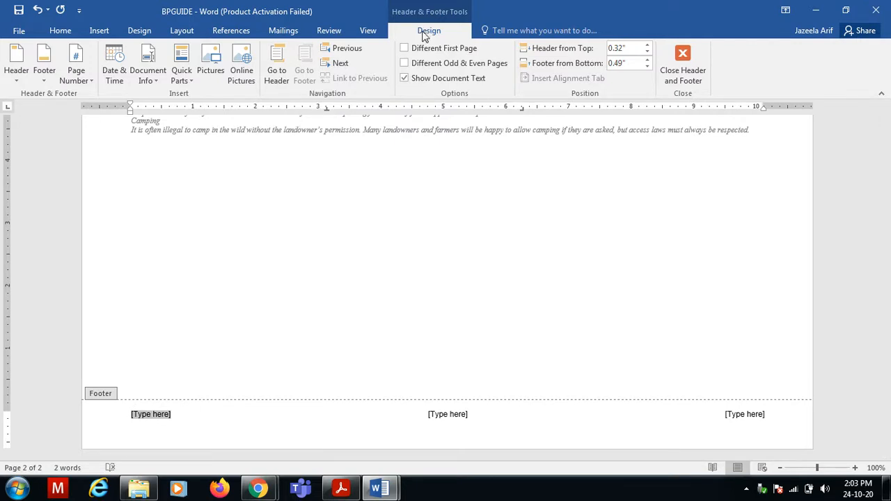
click(179, 78)
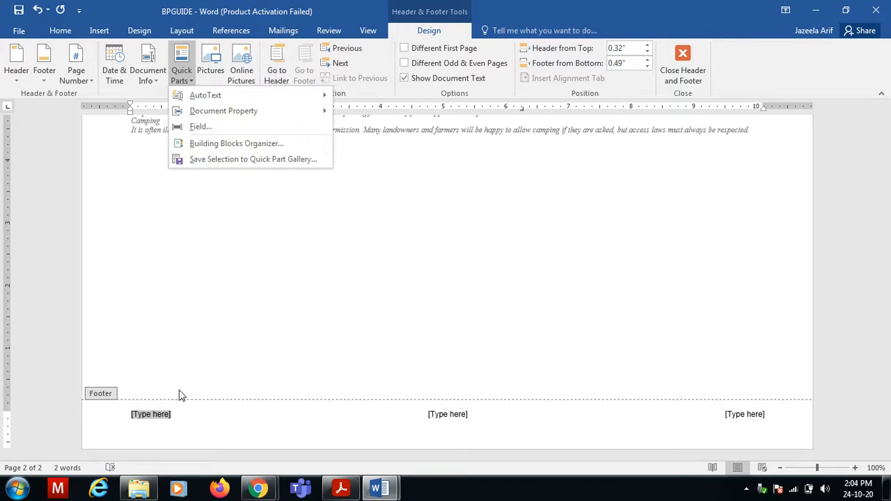
click(200, 128)
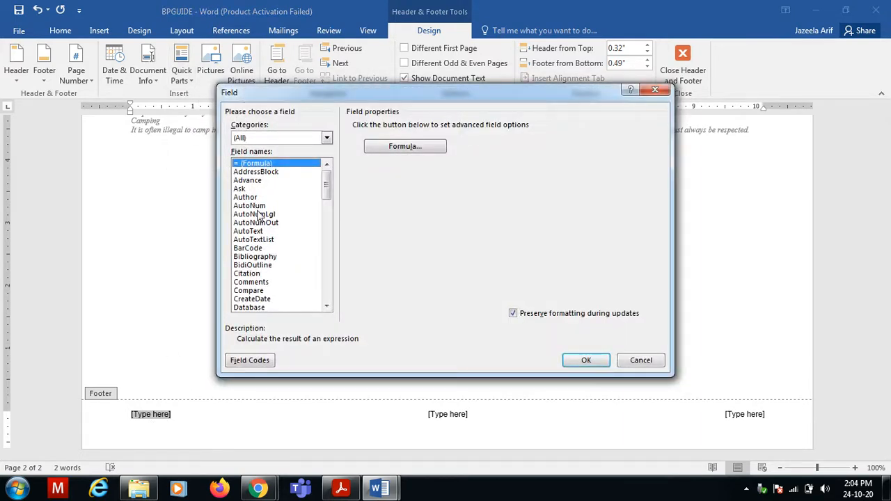
Filter the available fields to the Numbering category and select the Page field.
click(327, 139)
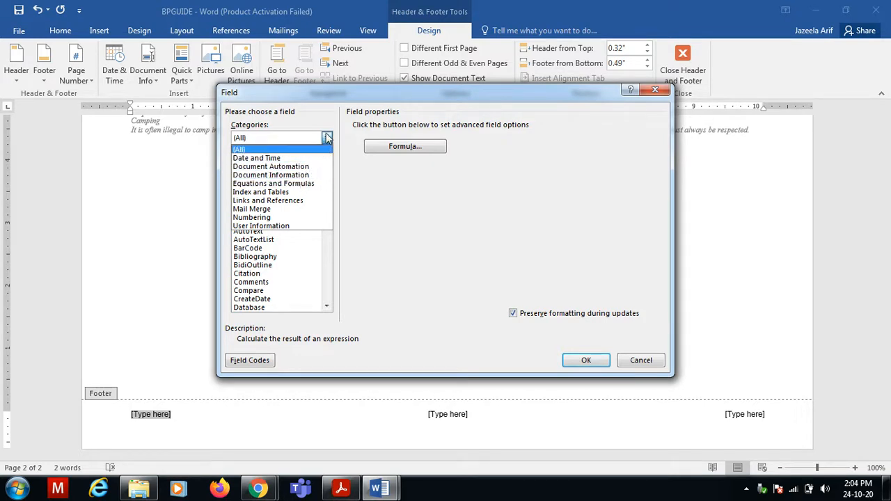
click(359, 198)
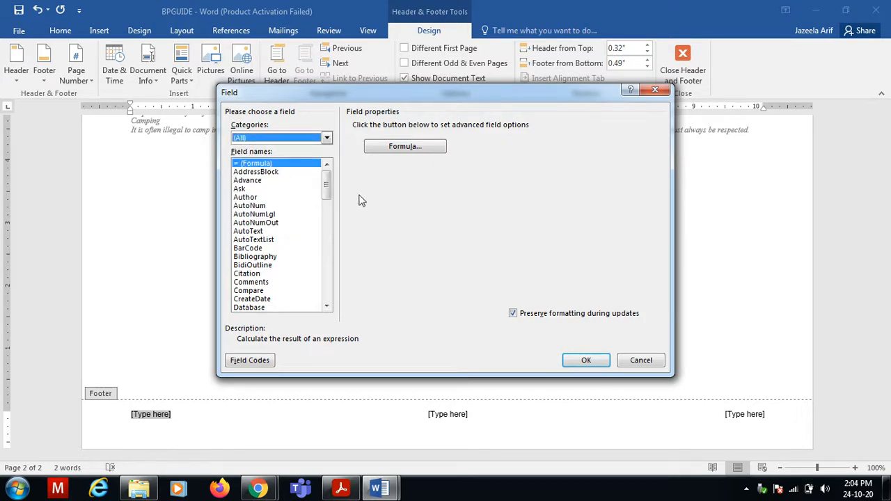
click(327, 139)
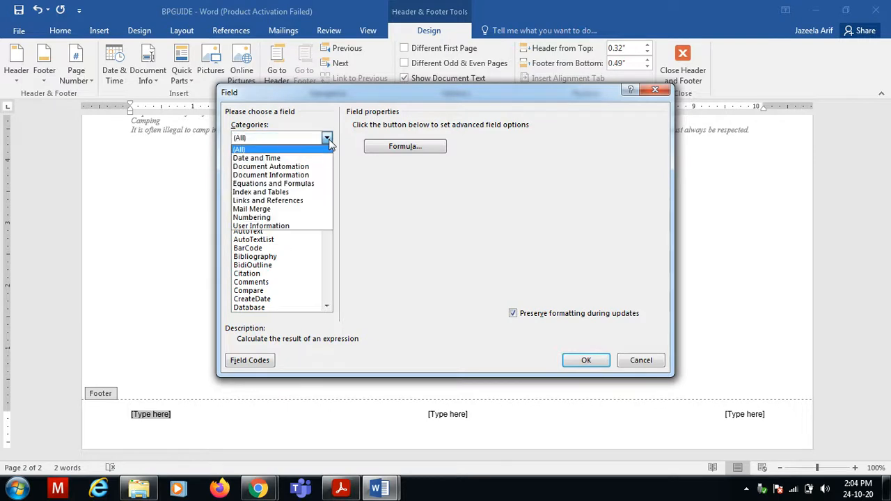
click(279, 218)
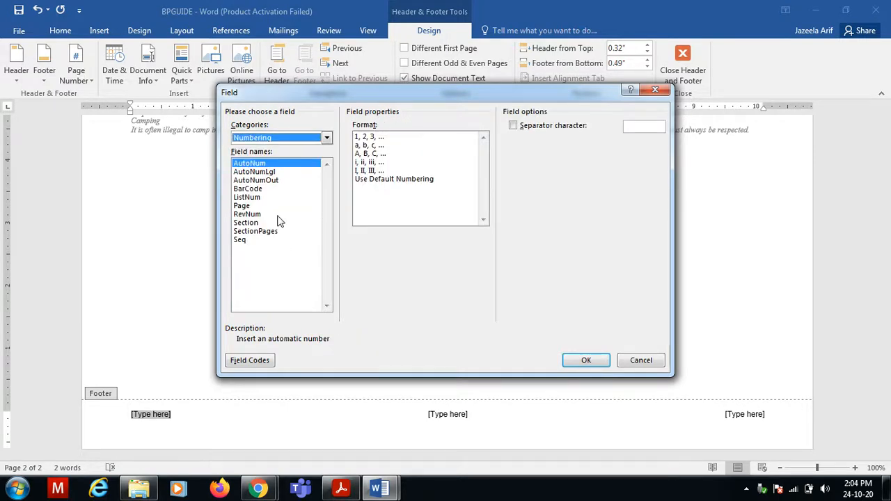
click(241, 206)
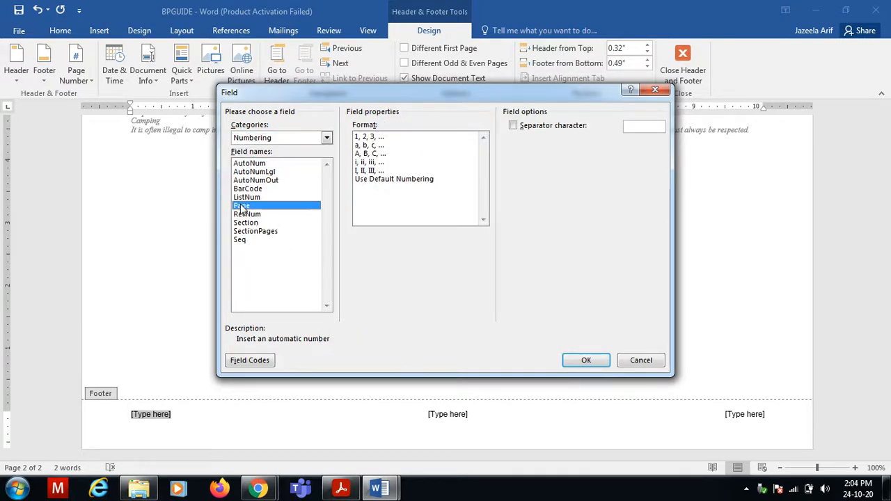
Insert the Page field from the (All) category with the 1, 2, 3 format in place of the left footer placeholder.
click(327, 138)
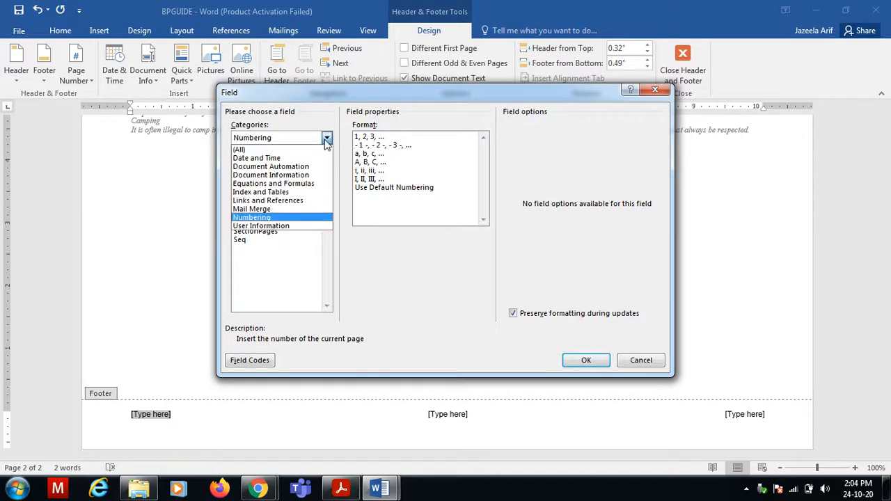
click(288, 150)
click(271, 231)
key(p)
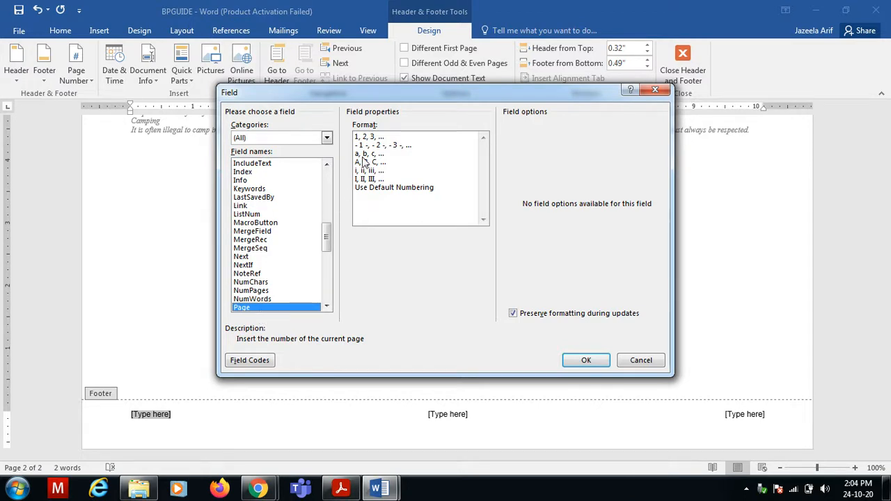
click(369, 136)
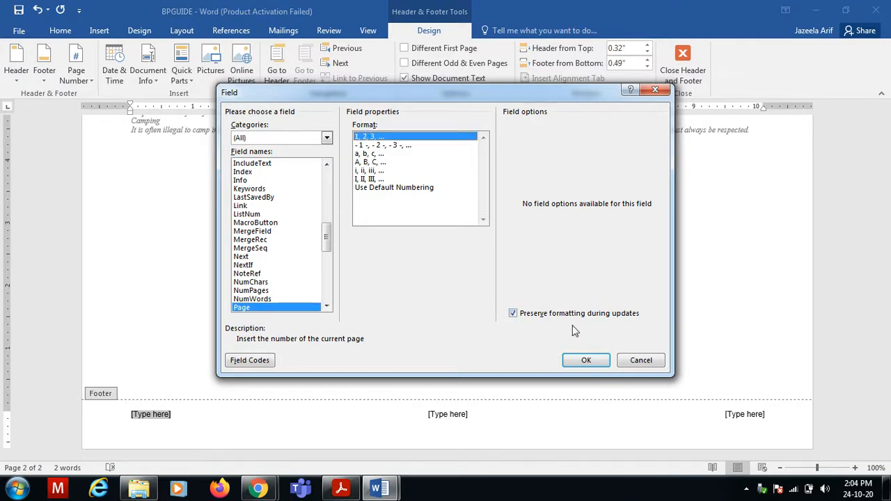
click(586, 360)
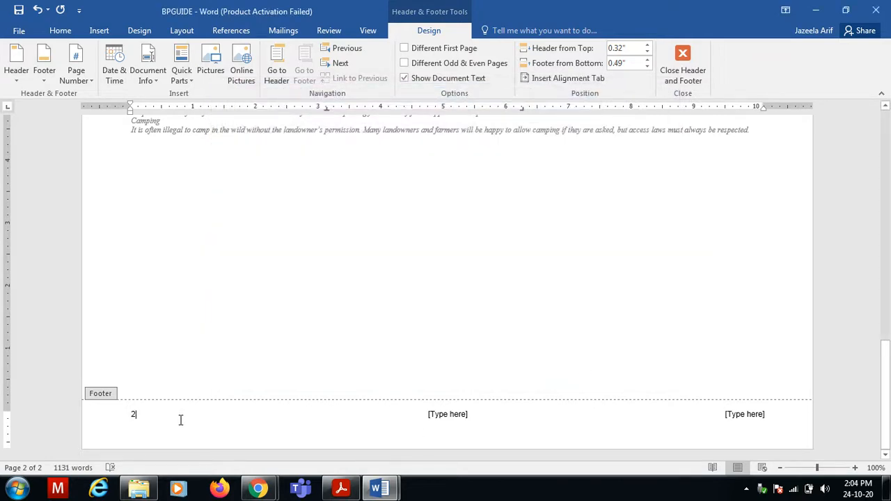
Check the footer requirements in the question paper again and delete the centre placeholder from the BPGUIDE footer.
click(340, 489)
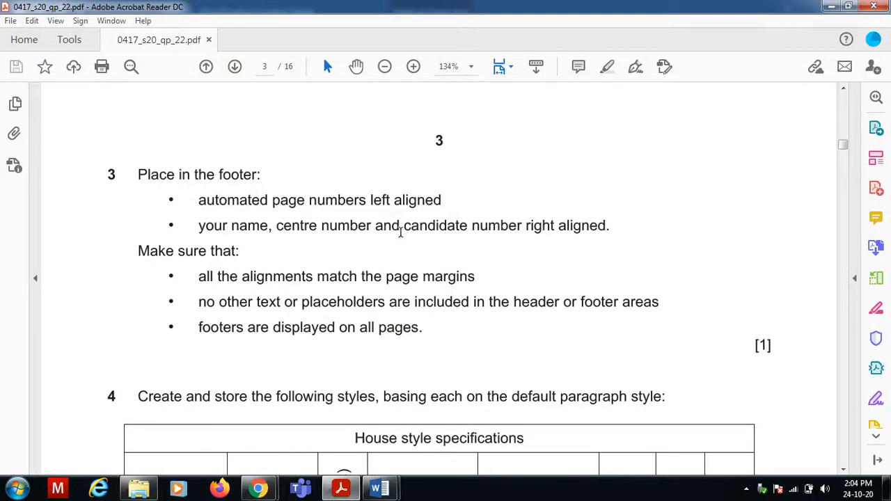
click(341, 489)
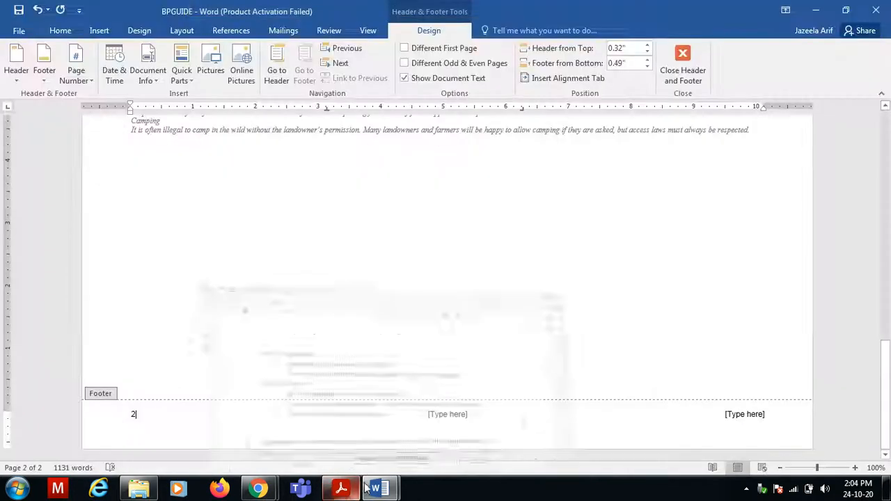
click(440, 415)
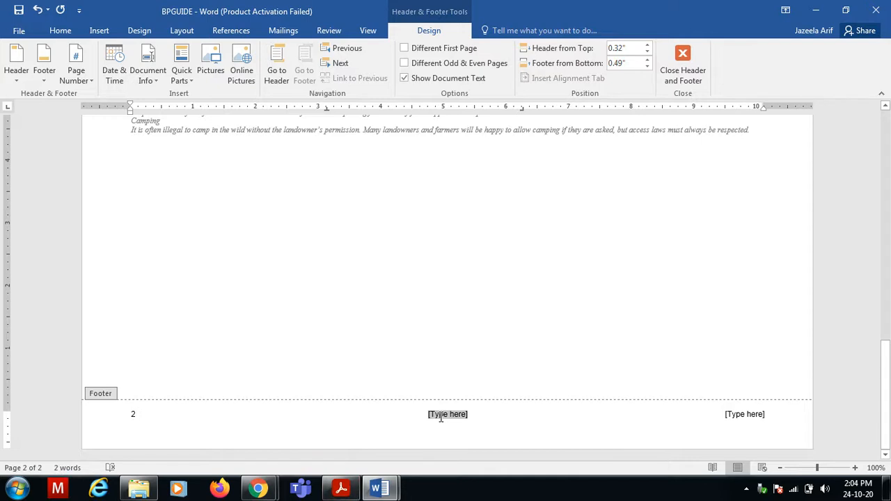
key(Delete)
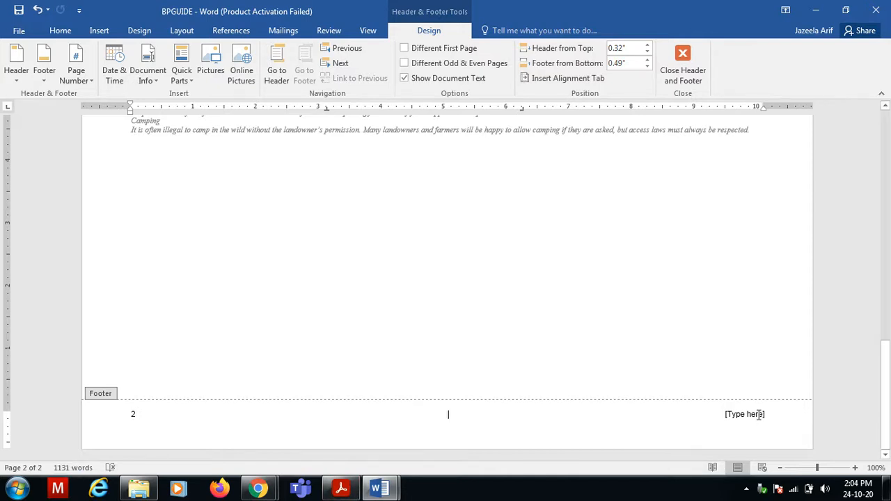
Replace BPGUIDE's right footer placeholder with the candidate's name, CENTER NUM and the candidate number separated by slashes, and close the footer.
click(759, 415)
text(JAZ)
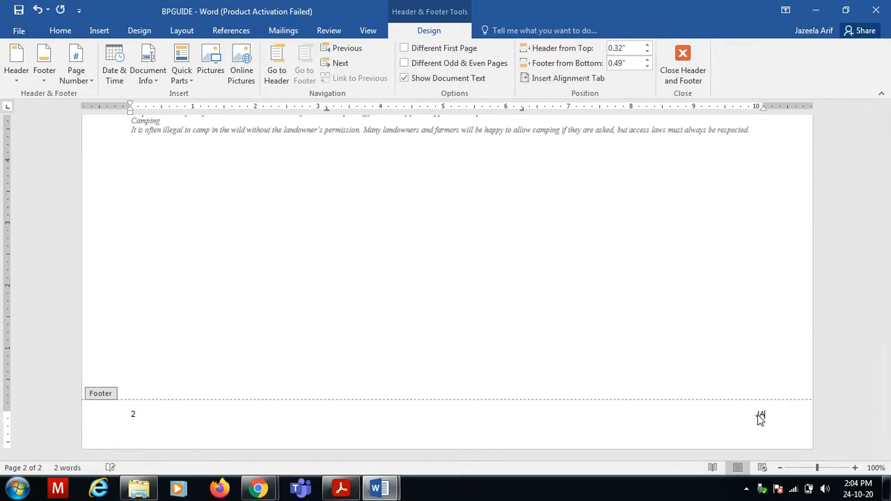
text(EELA/ CEN)
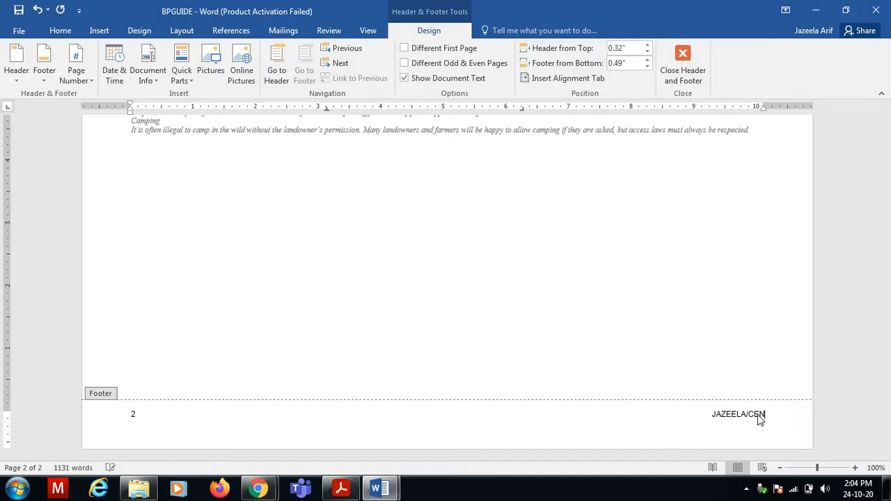
text(TER NUM/0001)
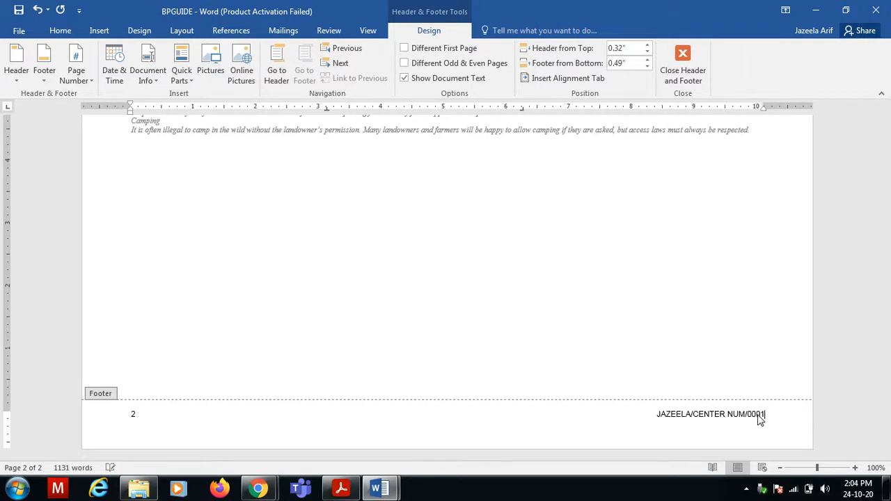
click(341, 489)
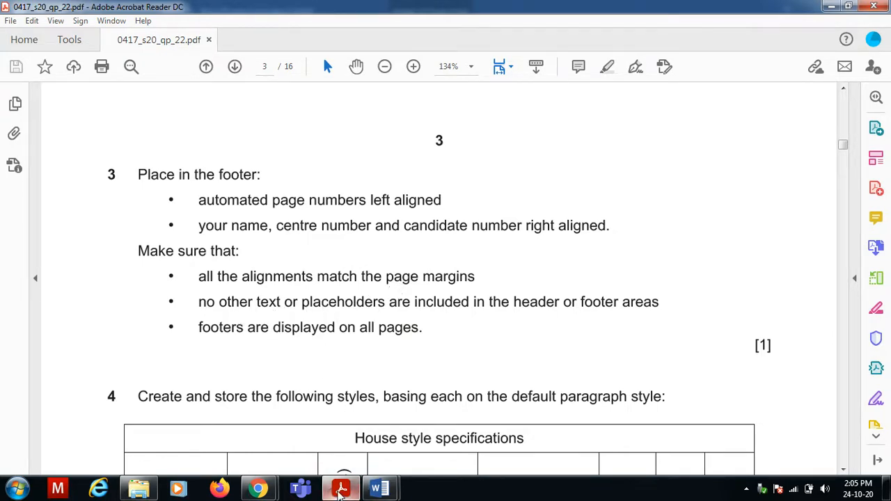
click(380, 489)
click(681, 84)
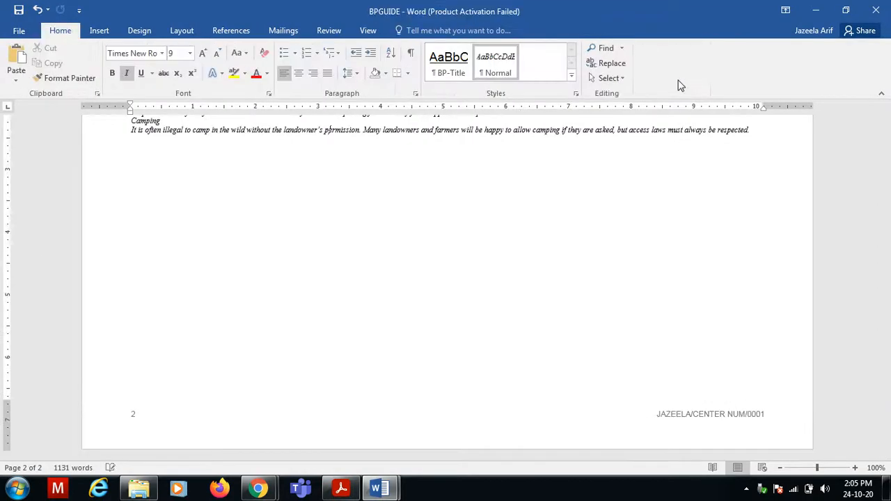
drag(882, 362, 870, 105)
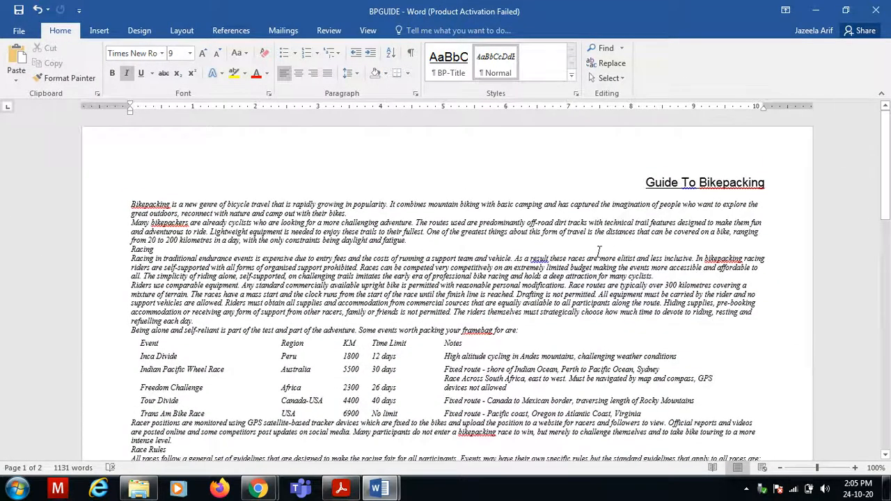
Examine the house style specifications table for question 4 in the question paper.
click(341, 489)
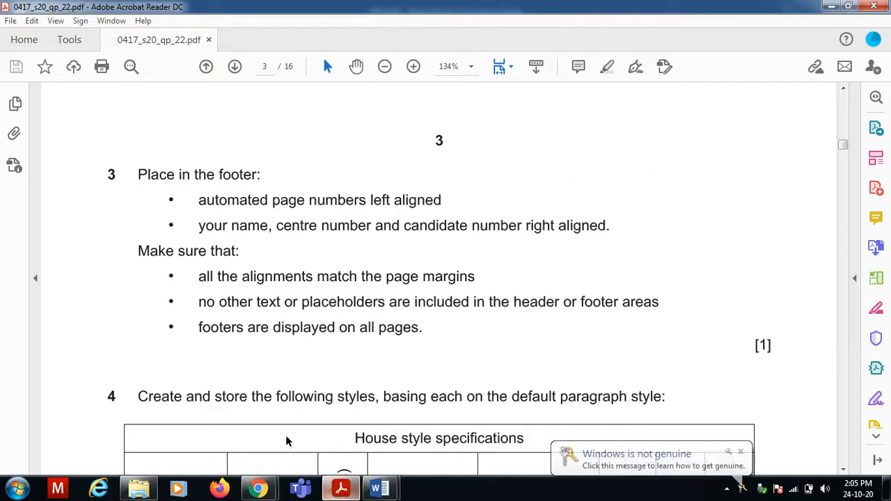
scroll(275, 400, down, 1)
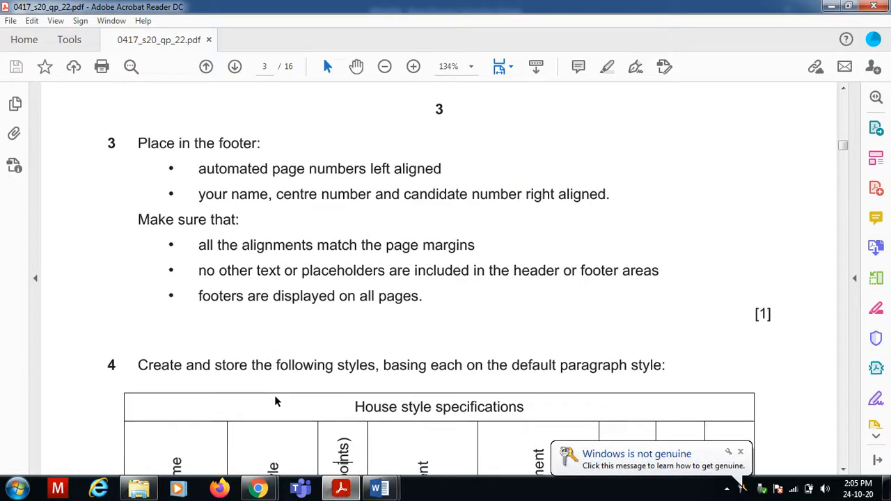
scroll(275, 400, down, 1)
scroll(275, 400, down, 4)
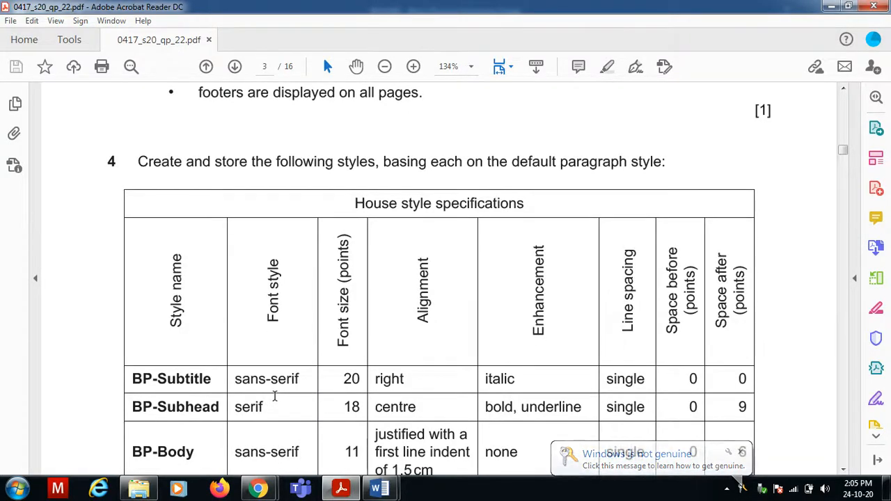
scroll(275, 395, down, 1)
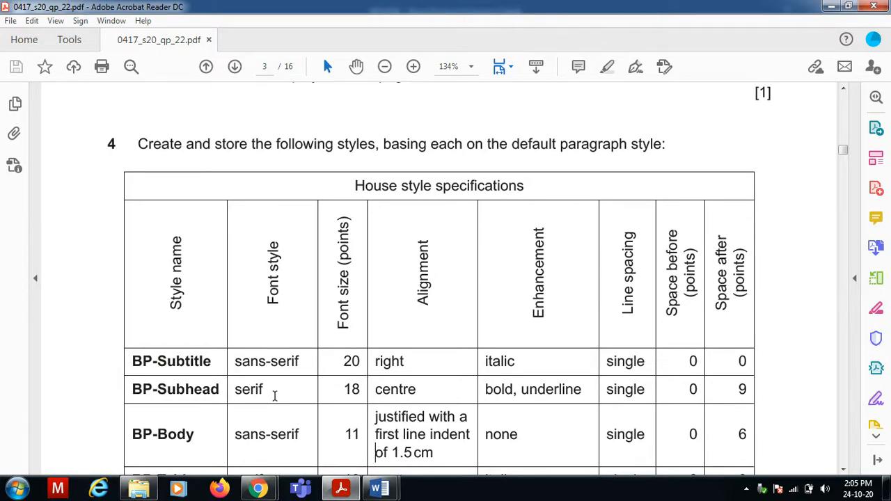
scroll(275, 395, down, 3)
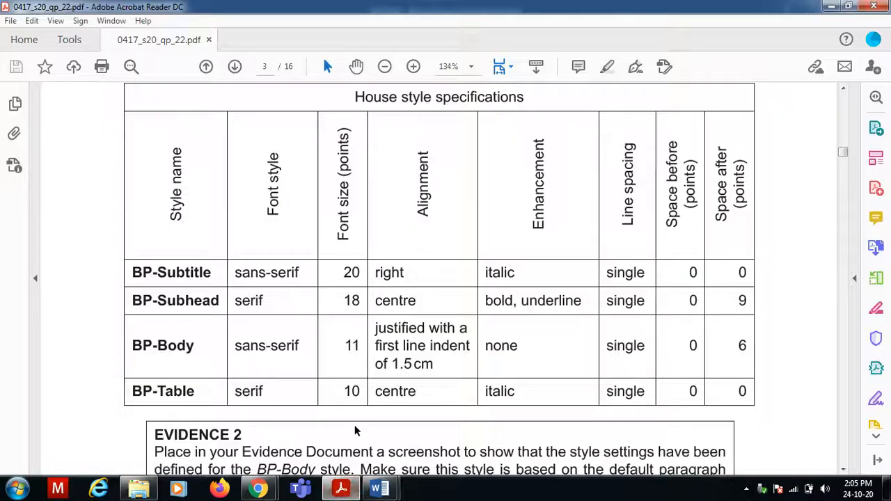
Start a new paragraph style in BPGUIDE and name it BP-Subtitle, copying the name from the question paper.
click(379, 488)
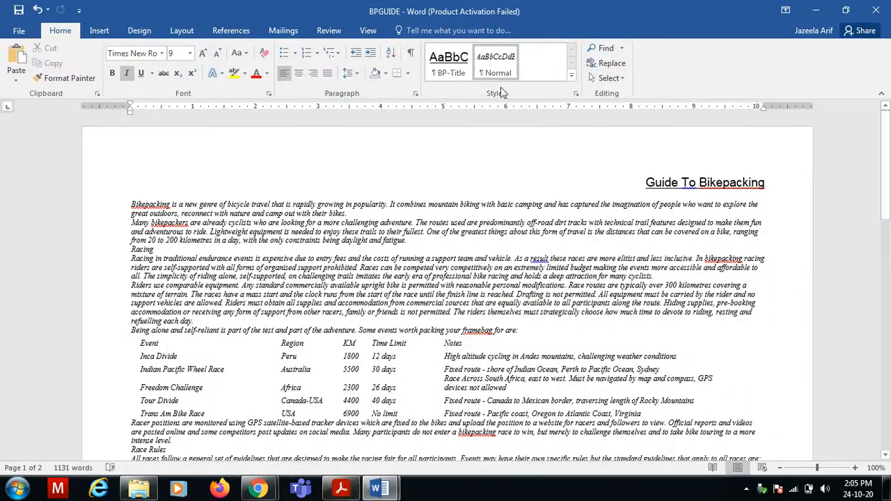
click(575, 95)
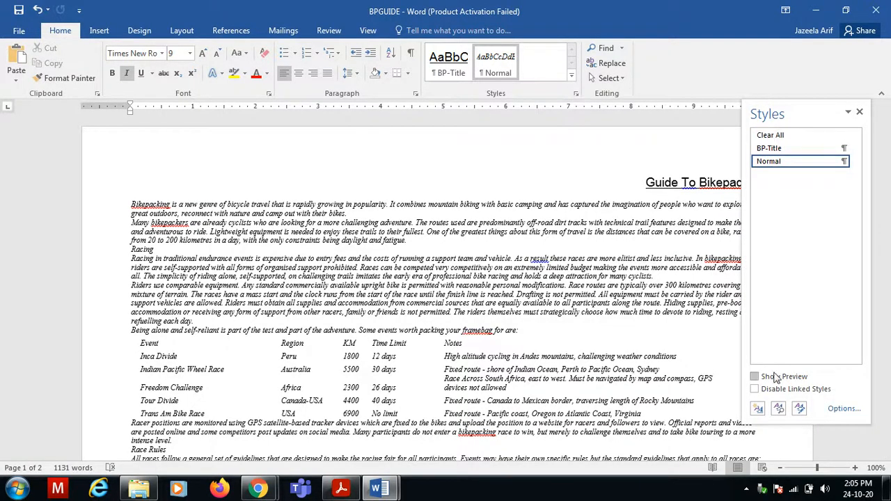
click(758, 409)
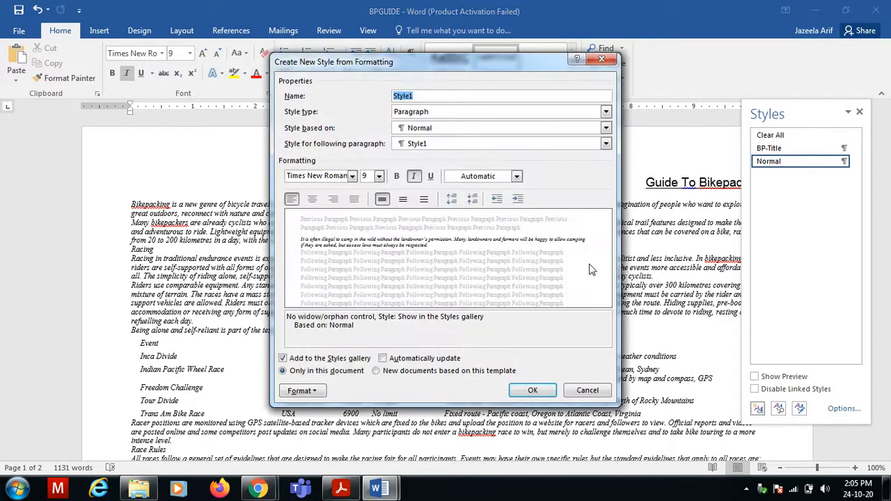
click(341, 489)
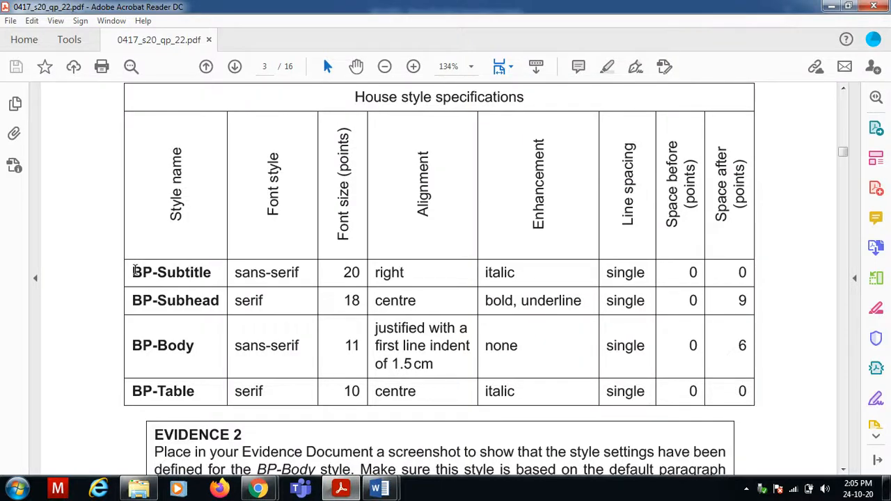
drag(136, 272, 211, 278)
key(ctrl+c)
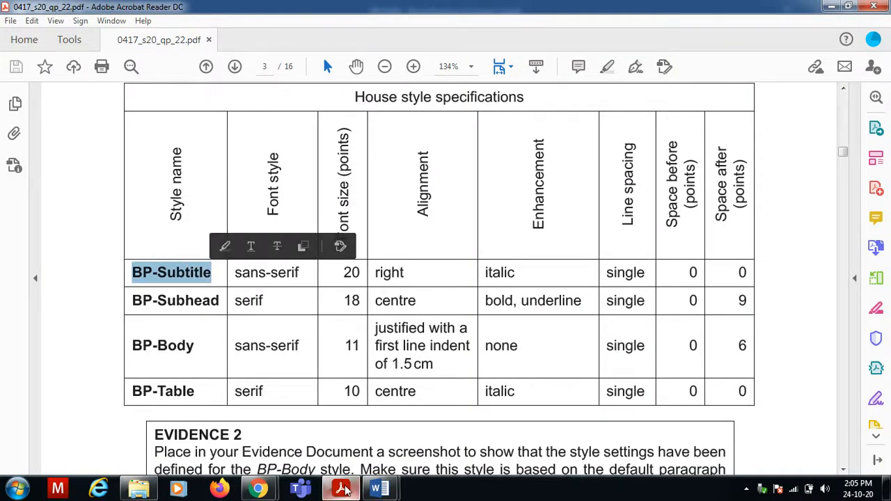
click(379, 490)
key(ctrl+v)
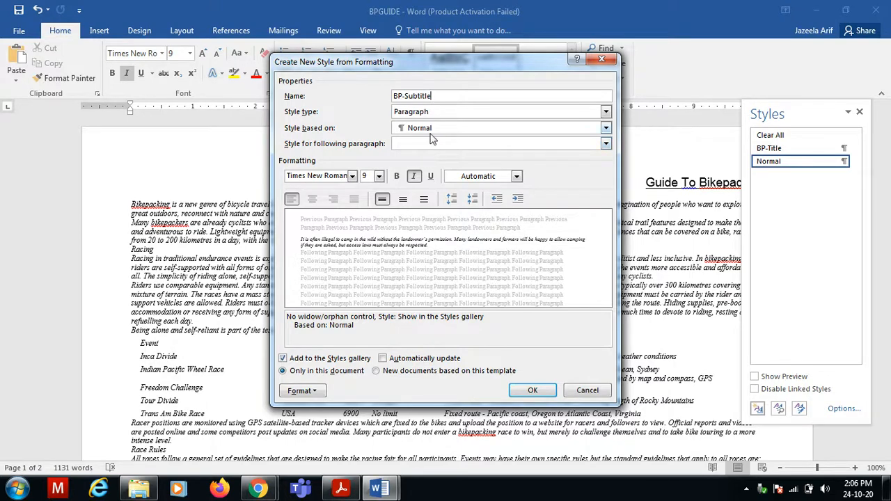
Set the BP-Subtitle style to Arial, 20 pt, right aligned, following the specifications in the question paper.
click(341, 489)
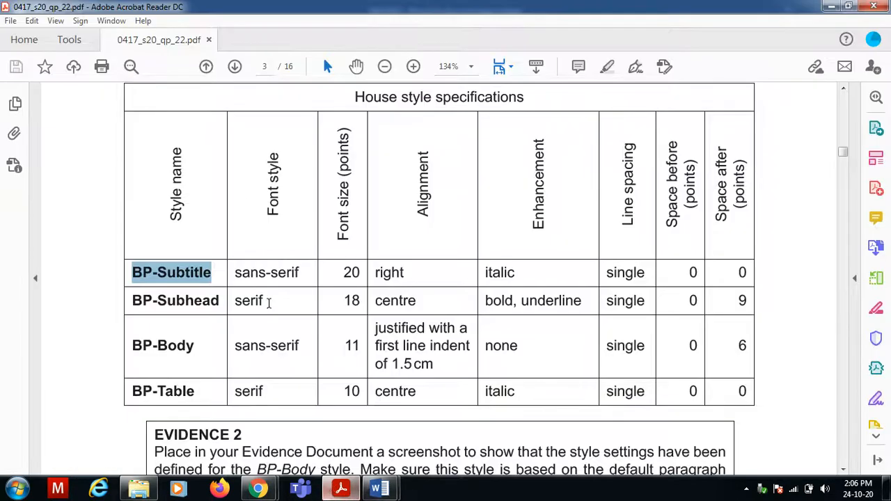
click(340, 490)
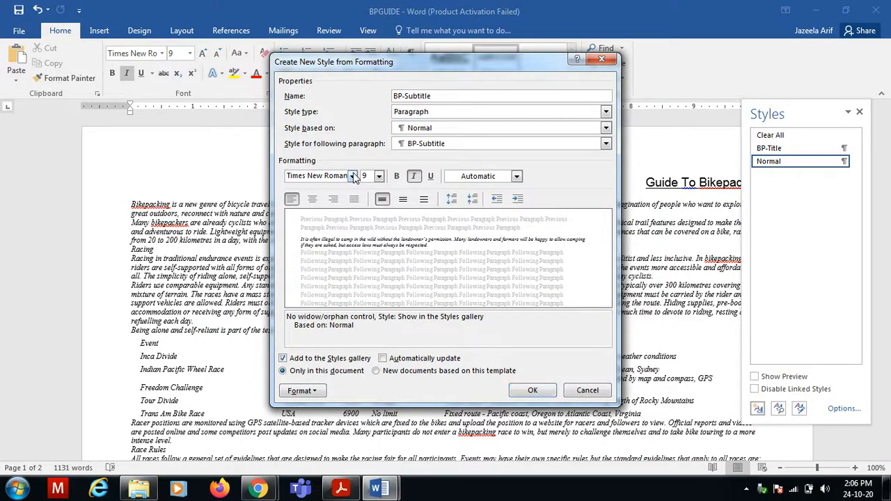
click(353, 176)
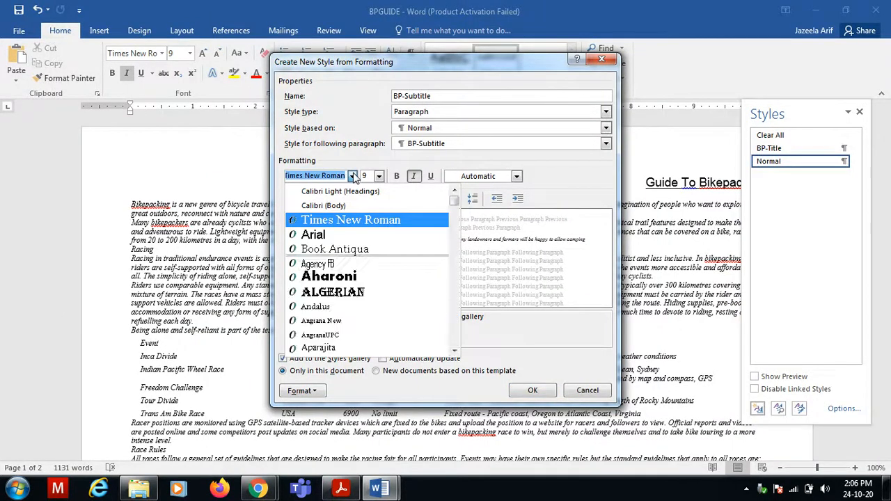
click(315, 239)
click(341, 488)
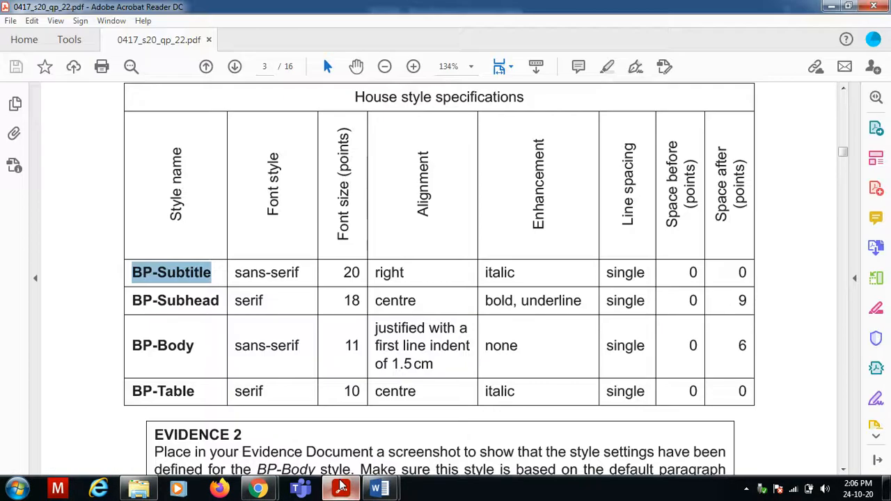
click(341, 487)
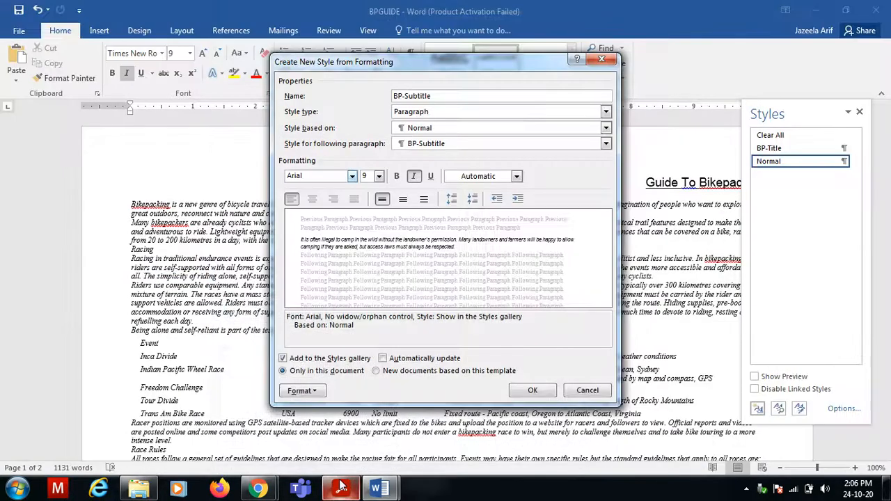
click(379, 176)
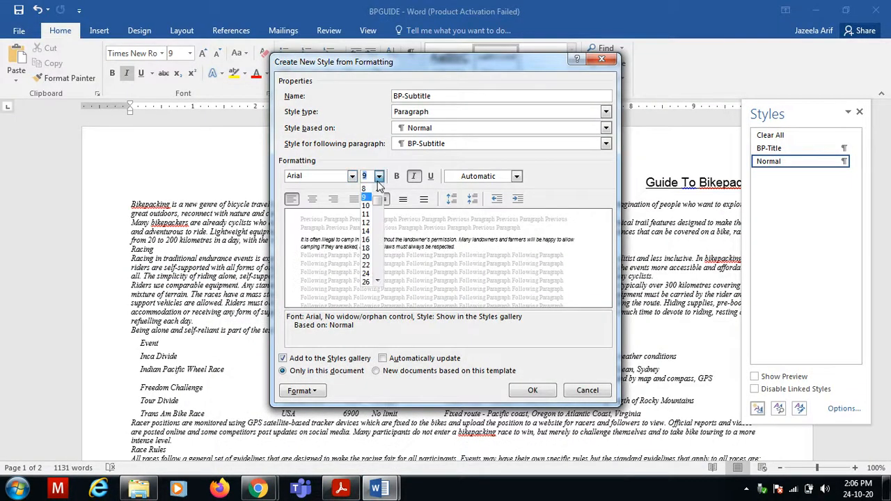
click(366, 259)
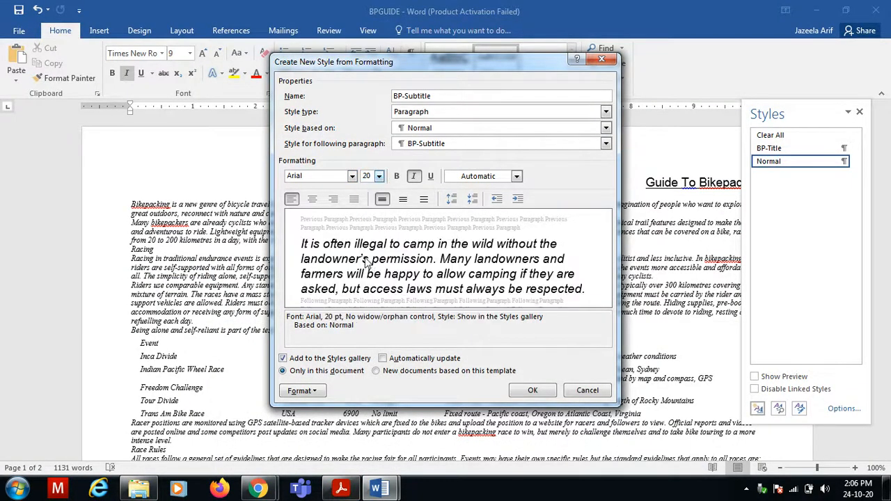
click(333, 200)
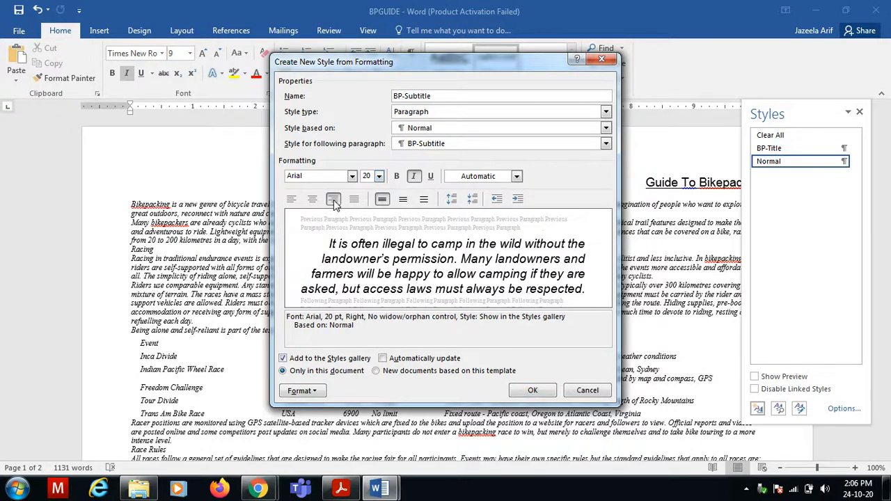
Review BP-Subtitle's paragraph spacing settings against the question paper's specifications and create the style.
click(339, 489)
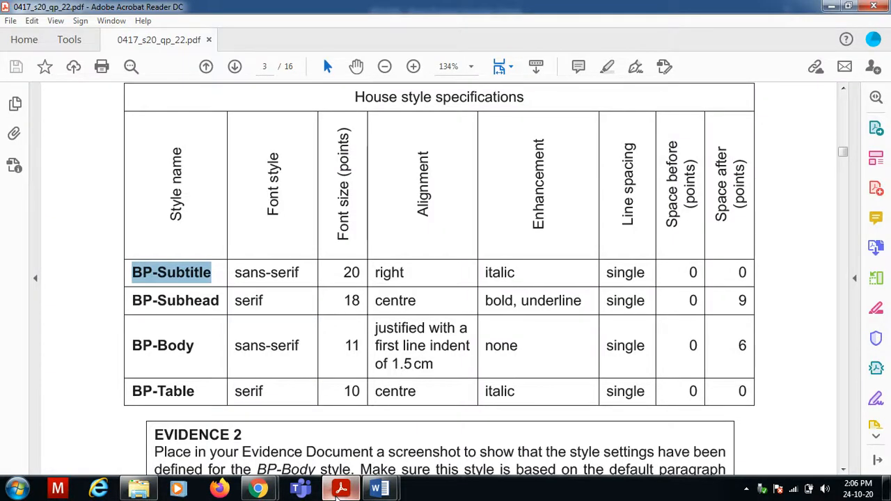
click(340, 491)
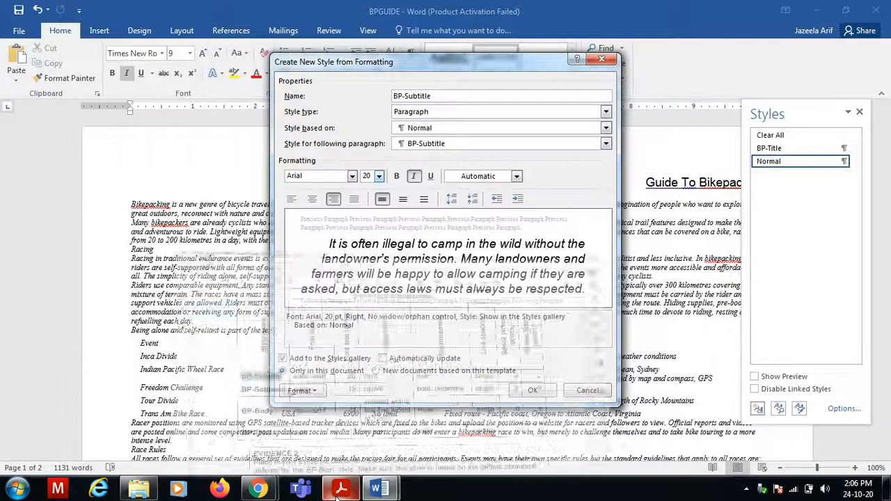
click(306, 393)
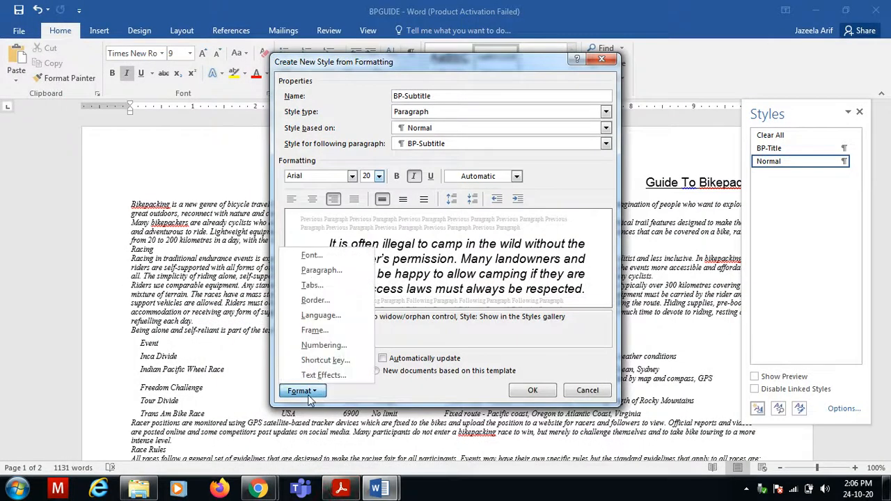
click(326, 272)
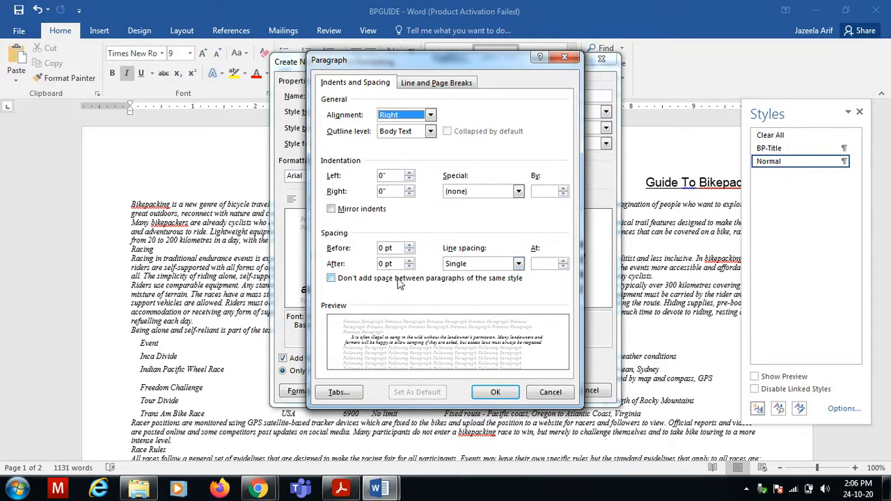
click(494, 391)
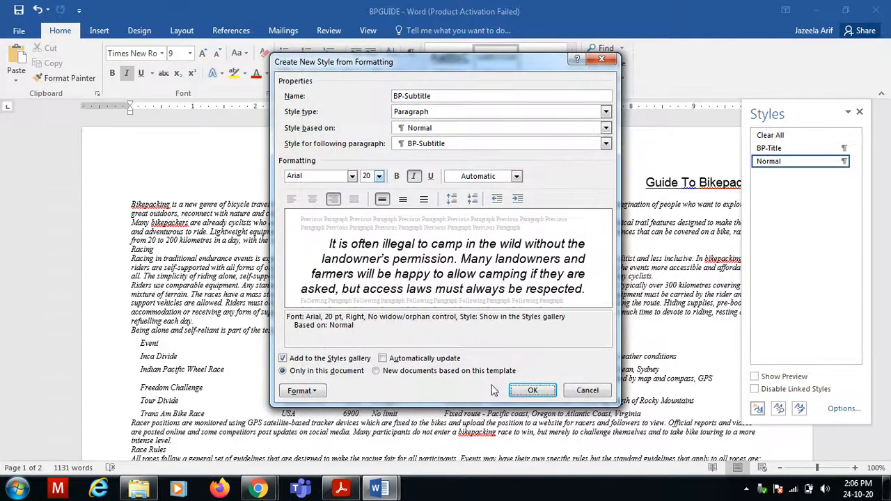
click(530, 390)
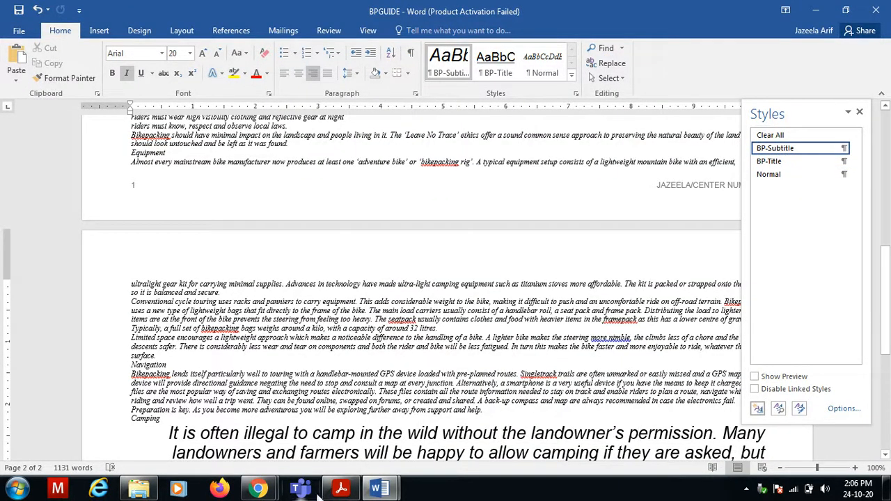
Start another new style in BPGUIDE and name it BP-Subhead, copying the name from the question paper.
click(342, 490)
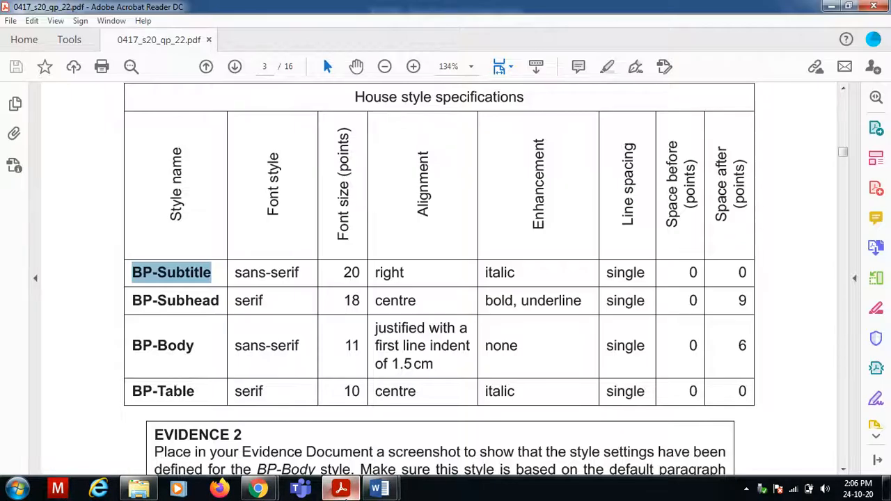
drag(132, 300, 223, 306)
key(ctrl+c)
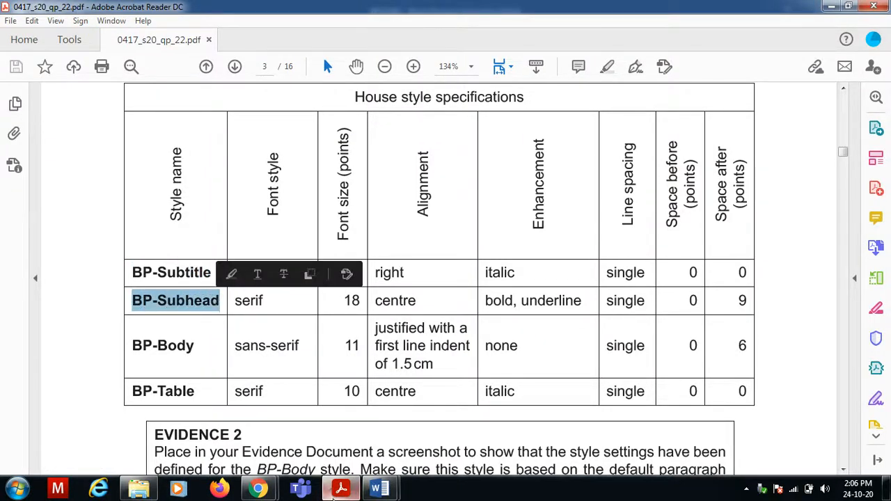
click(379, 490)
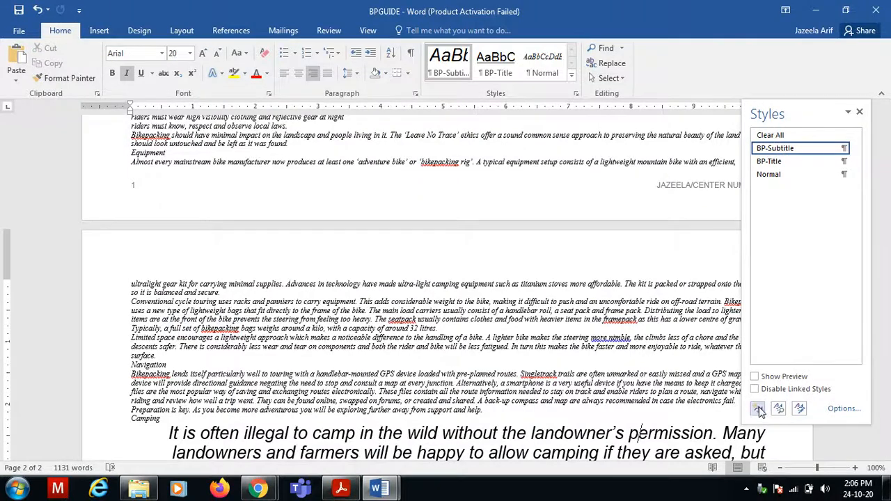
click(757, 408)
key(ctrl+v)
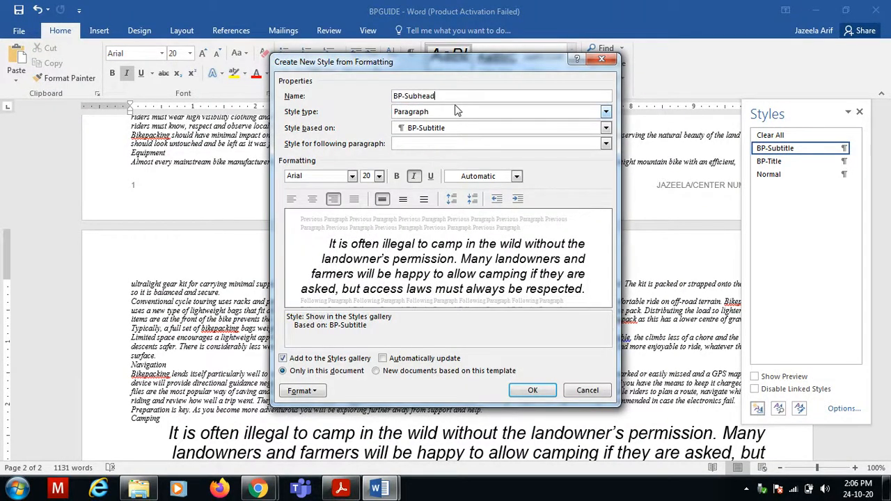
Base the BP-Subhead style on no style and set its font to Times New Roman, 18 pt.
click(606, 130)
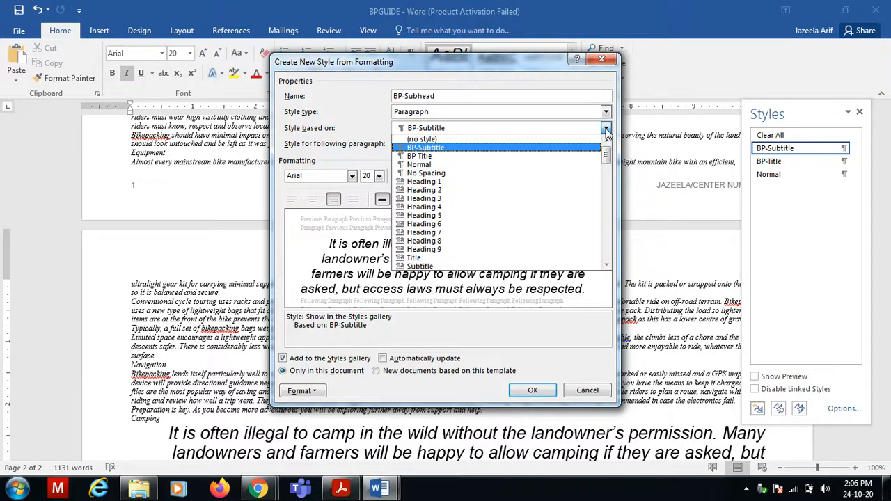
click(487, 140)
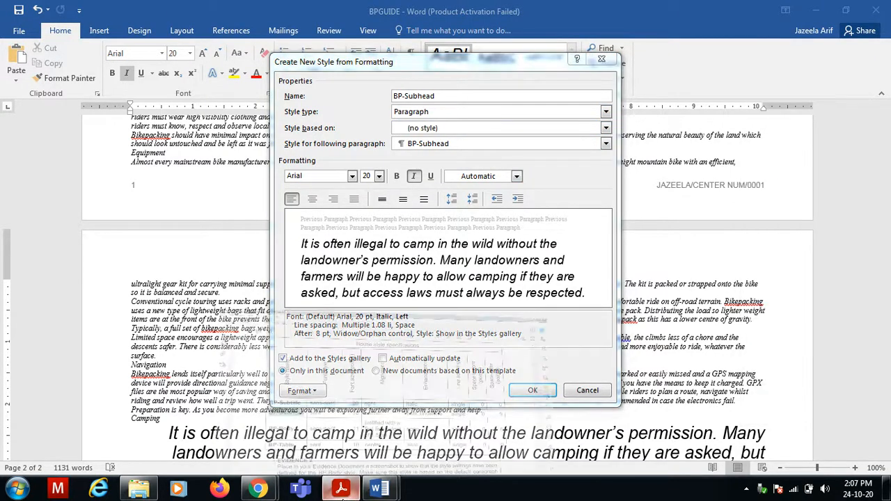
click(342, 489)
click(379, 489)
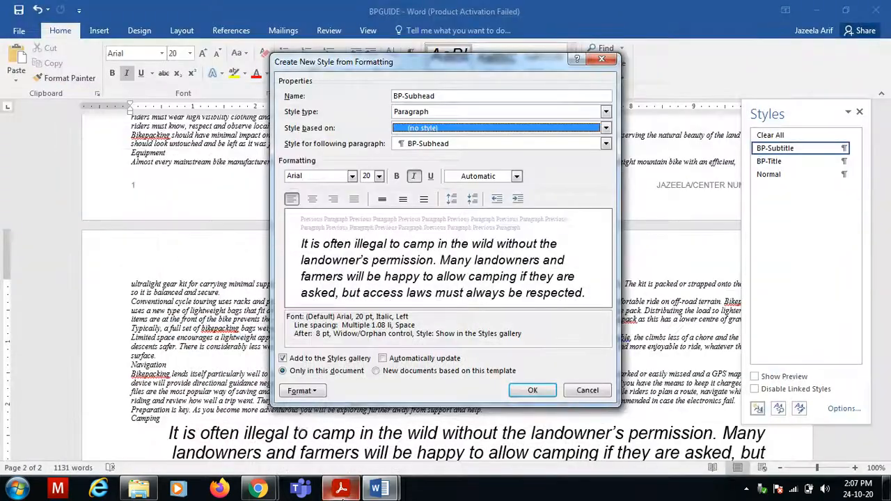
click(352, 177)
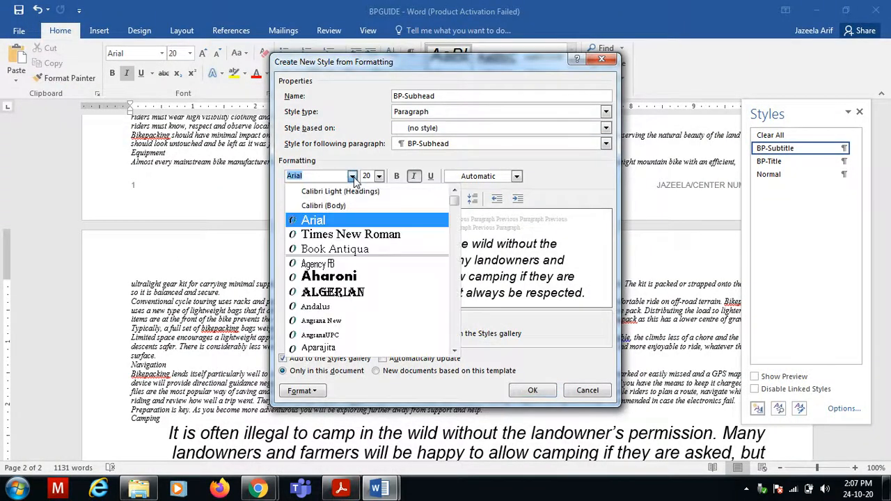
click(352, 235)
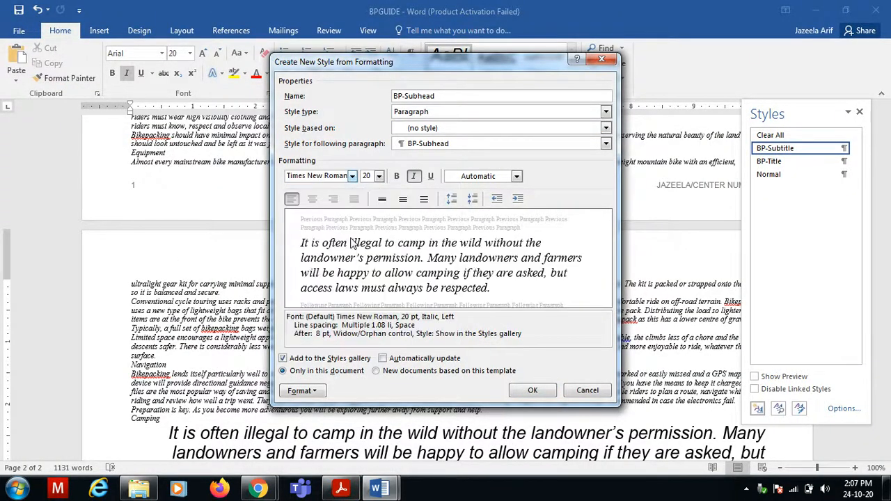
click(379, 176)
click(367, 251)
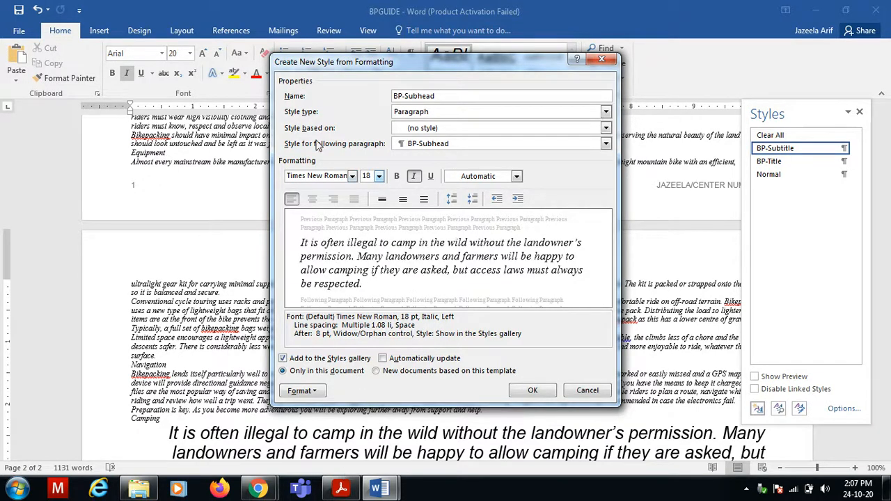
Centre the BP-Subhead style and make it bold and underlined without italics, following the question paper's specifications.
click(312, 199)
click(341, 487)
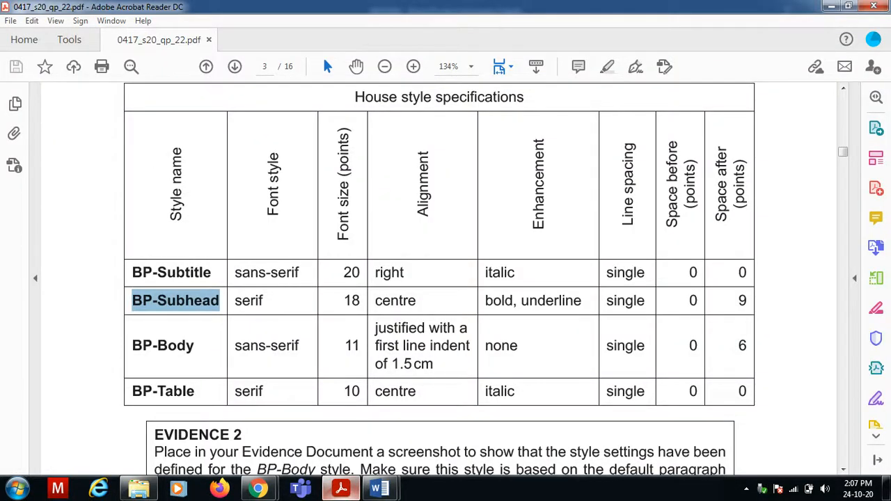
click(379, 488)
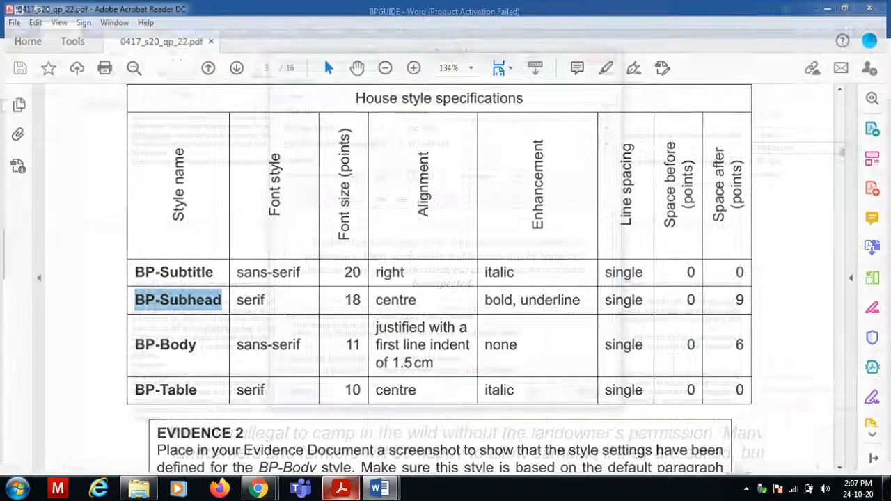
click(396, 176)
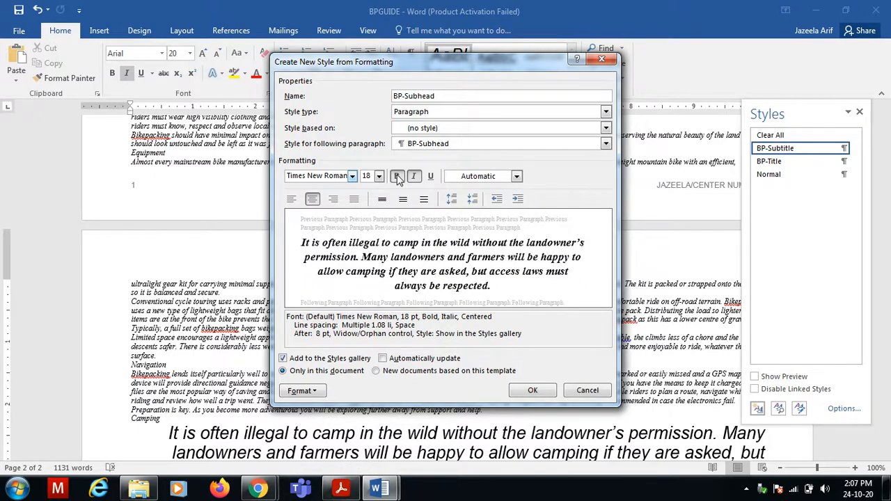
click(414, 181)
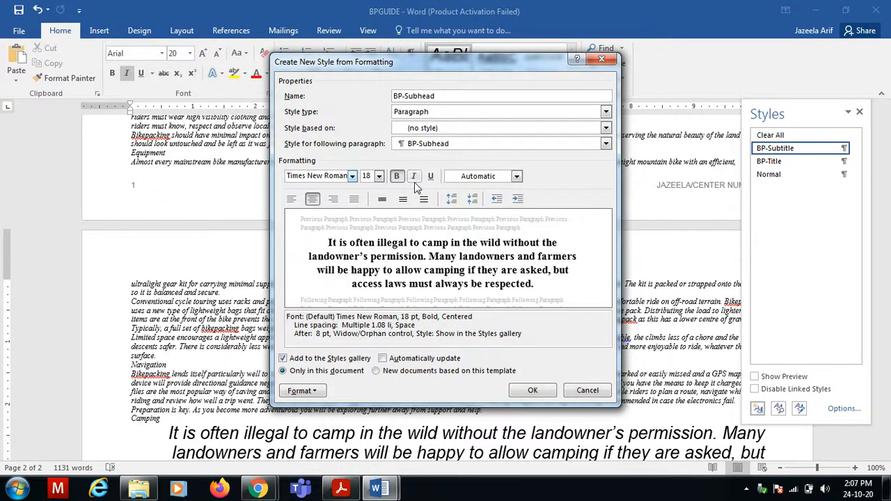
click(431, 178)
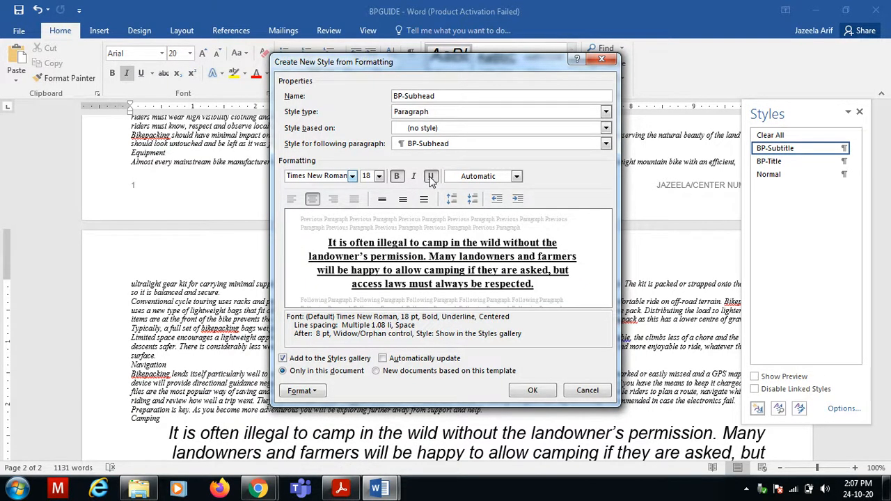
Set BP-Subhead's line spacing to single and the space after to 9 pt, and create the style.
click(300, 394)
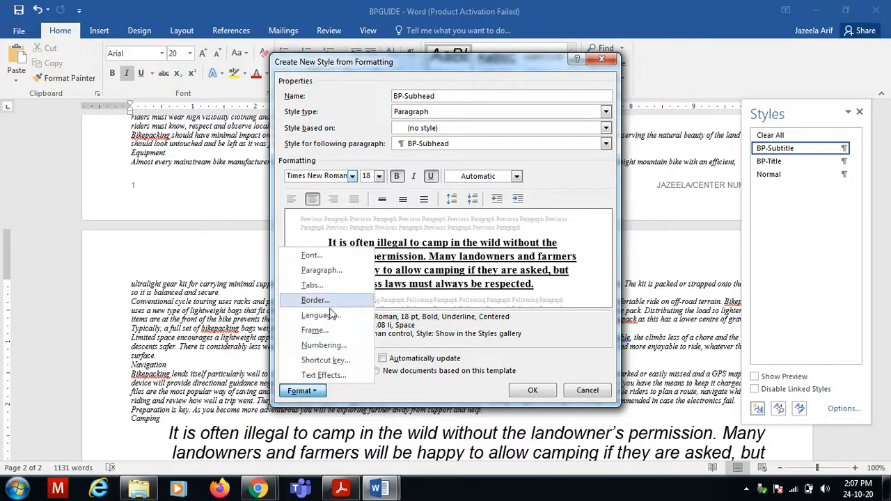
click(332, 273)
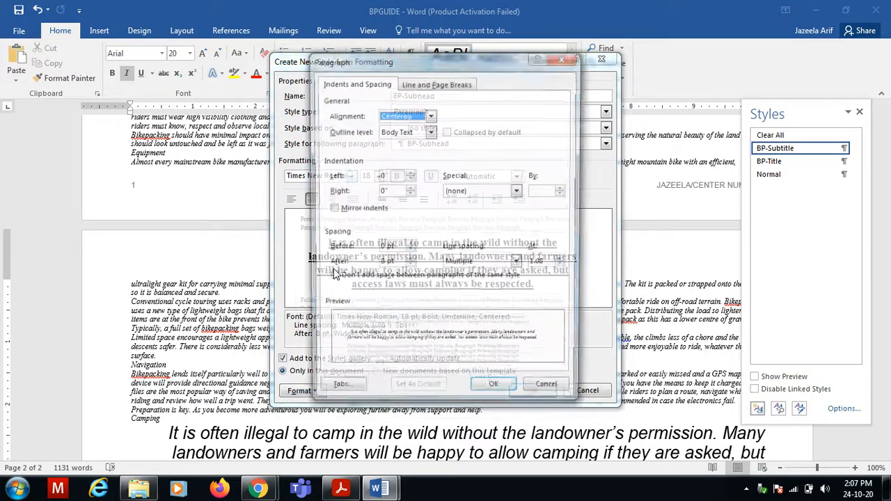
click(519, 264)
click(502, 276)
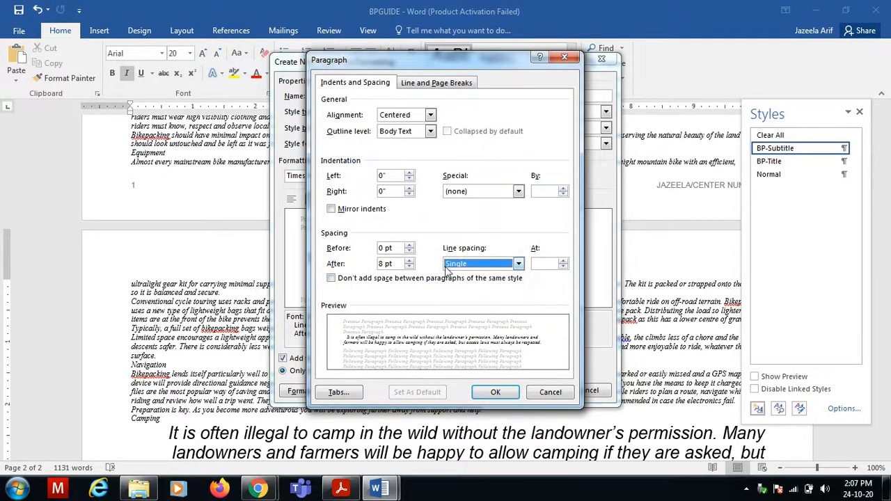
click(381, 263)
text(0)
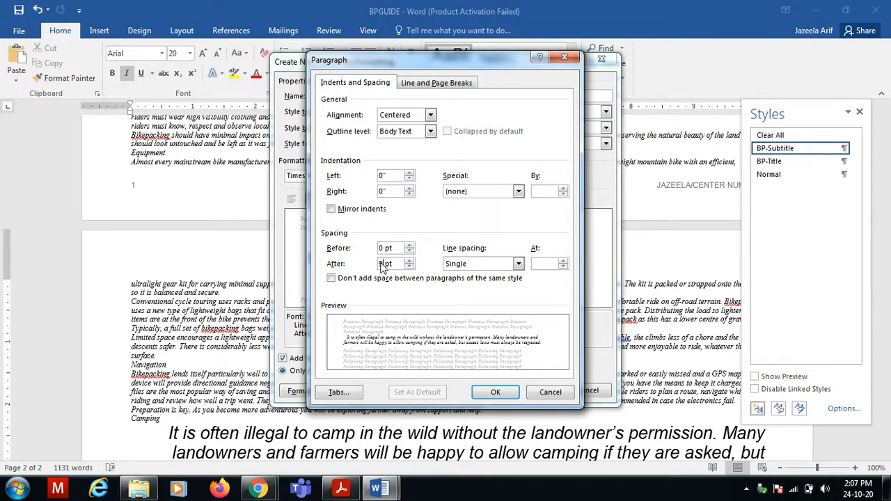
click(505, 394)
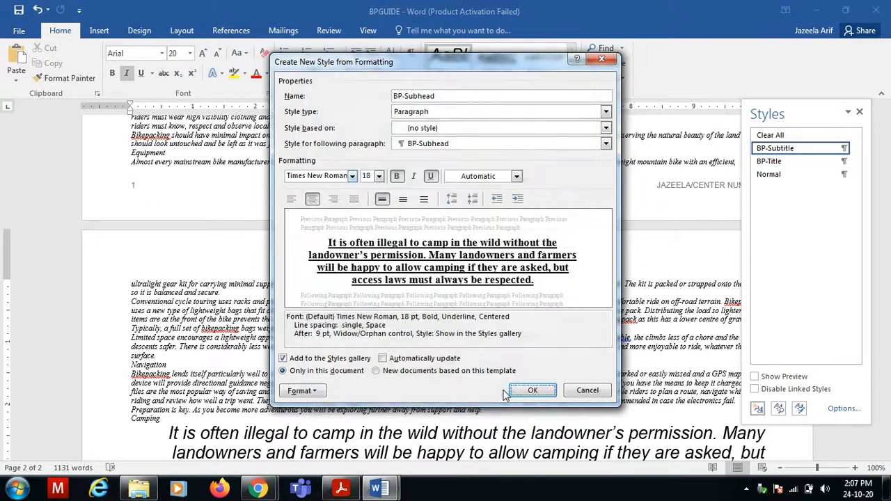
click(527, 335)
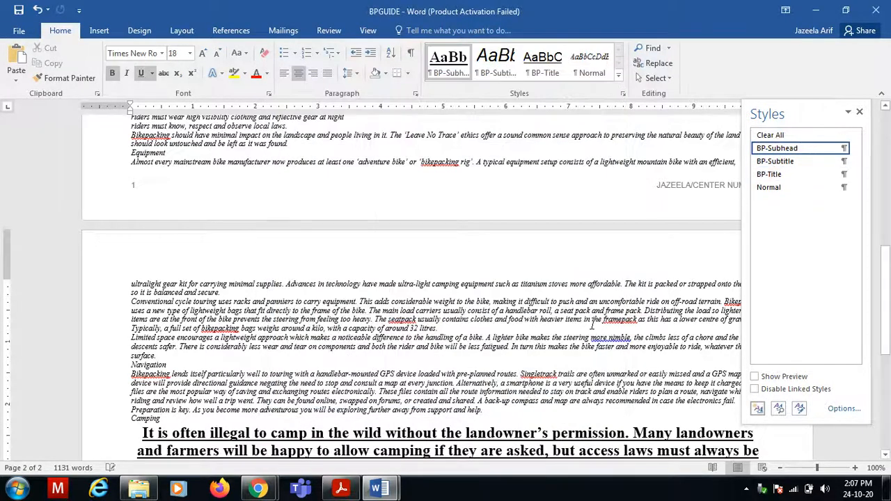
Start another new style in BPGUIDE and name it BP-Body, copying the name from the question paper.
click(799, 408)
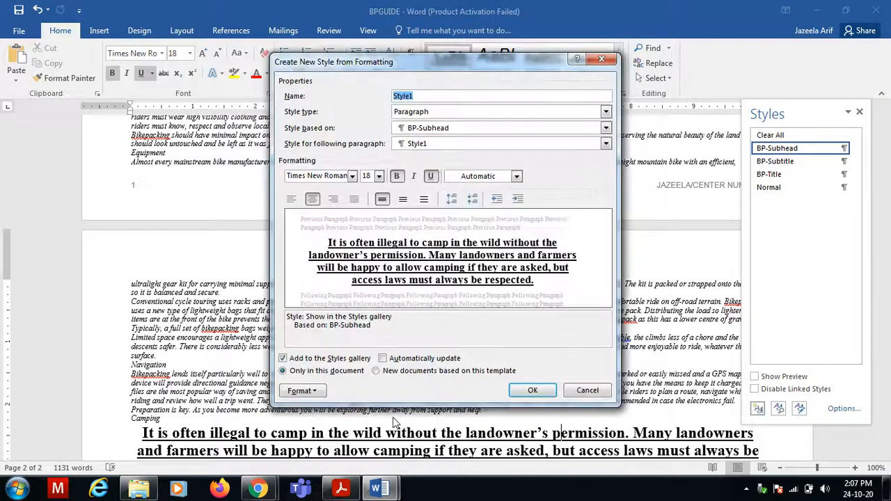
click(341, 489)
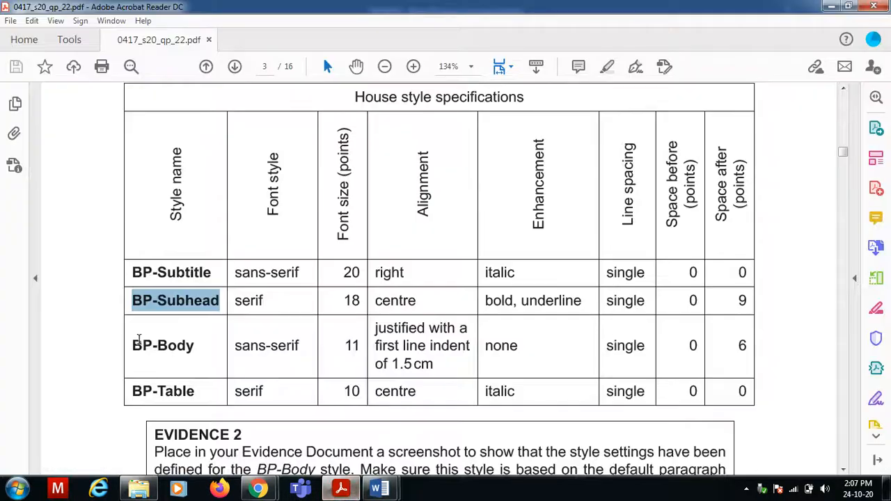
drag(132, 345, 185, 352)
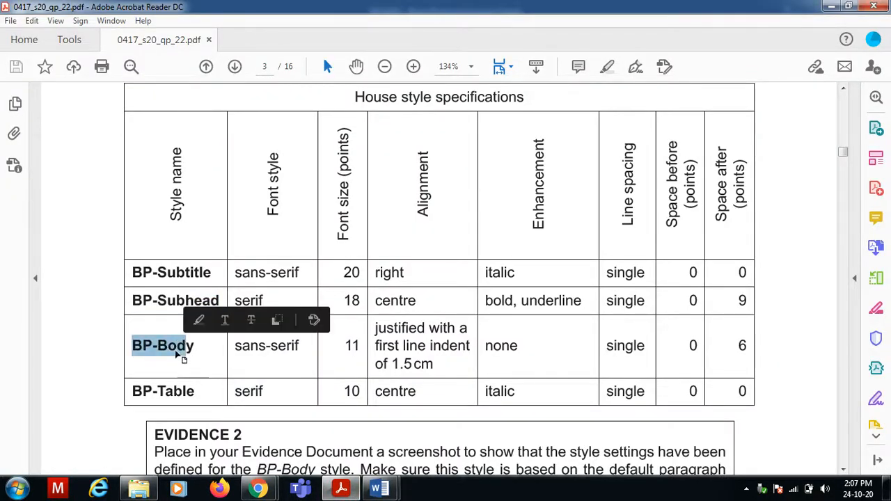
triple_click(174, 354)
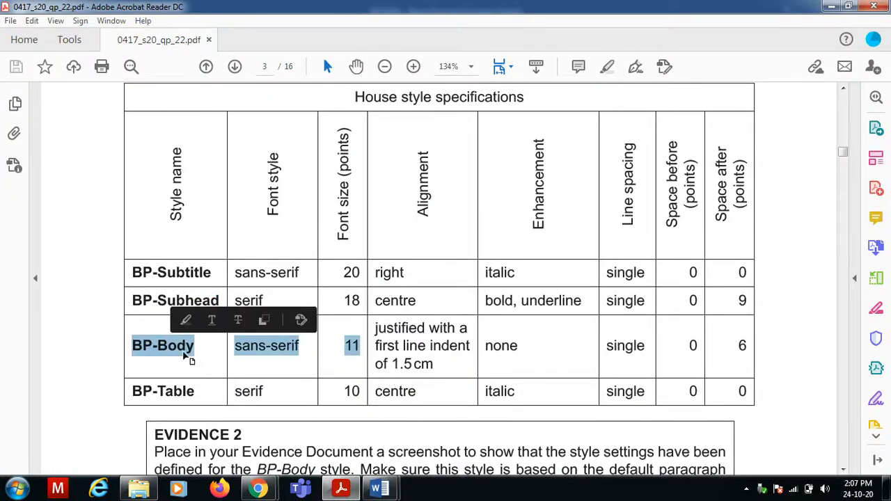
click(182, 351)
drag(201, 344, 131, 339)
key(ctrl+c)
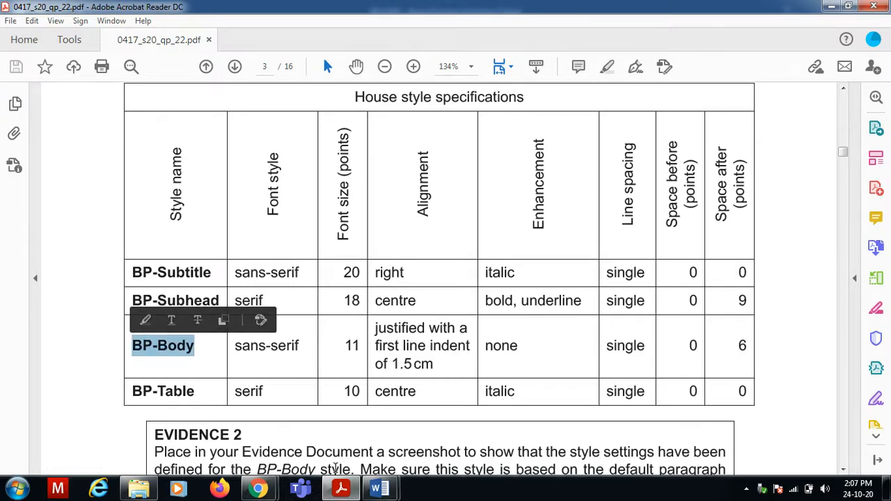
click(341, 489)
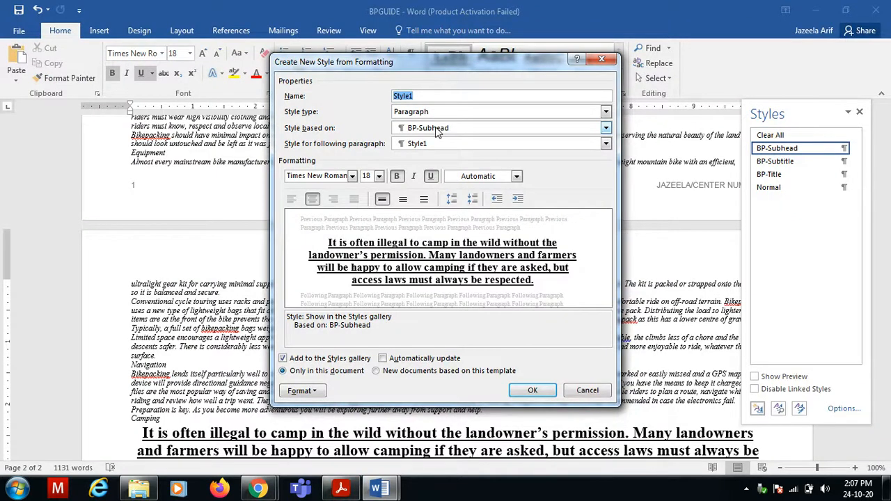
key(ctrl+v)
Base the BP-Body style on no style and set it to Arial, 11 pt, justified, following the question paper.
click(477, 126)
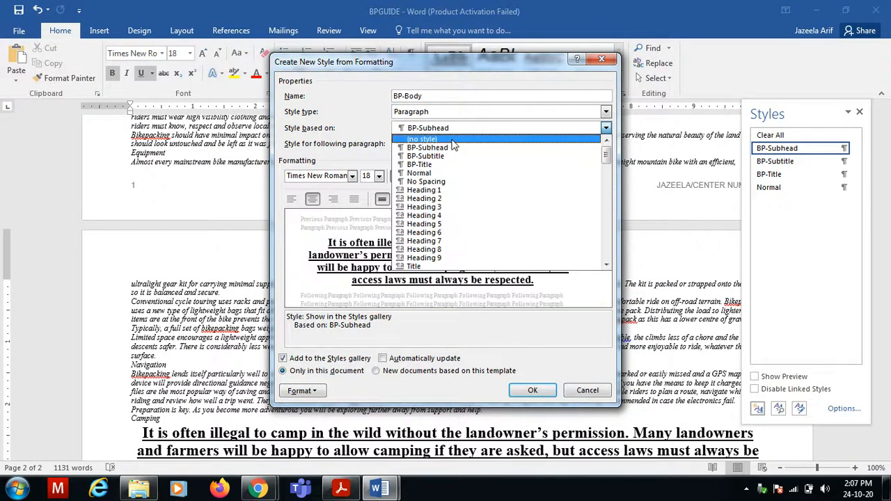
click(454, 141)
click(353, 176)
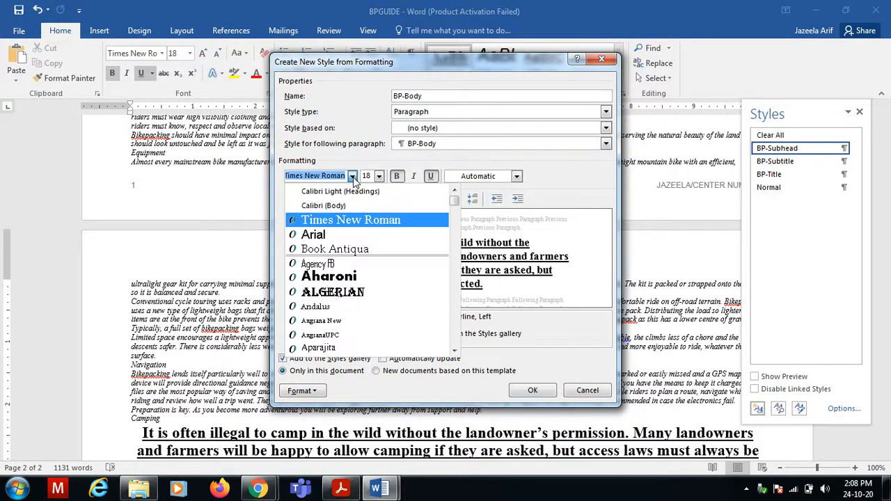
click(325, 233)
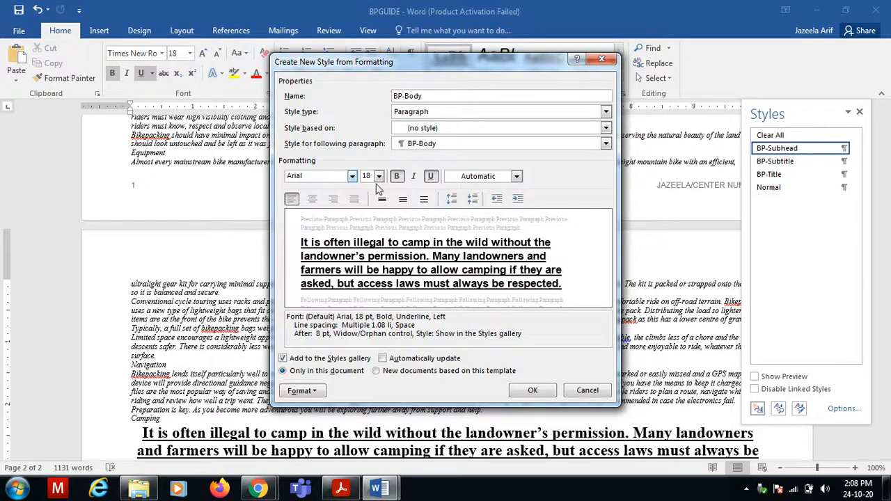
click(378, 176)
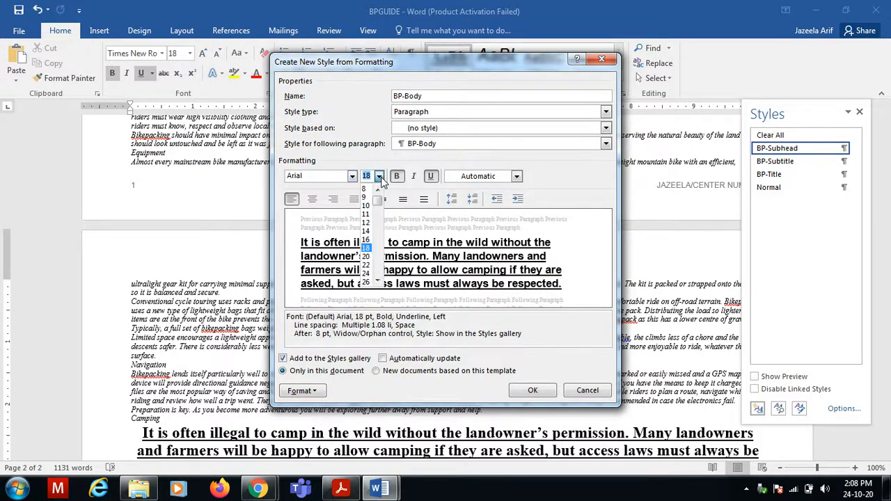
click(371, 217)
click(348, 490)
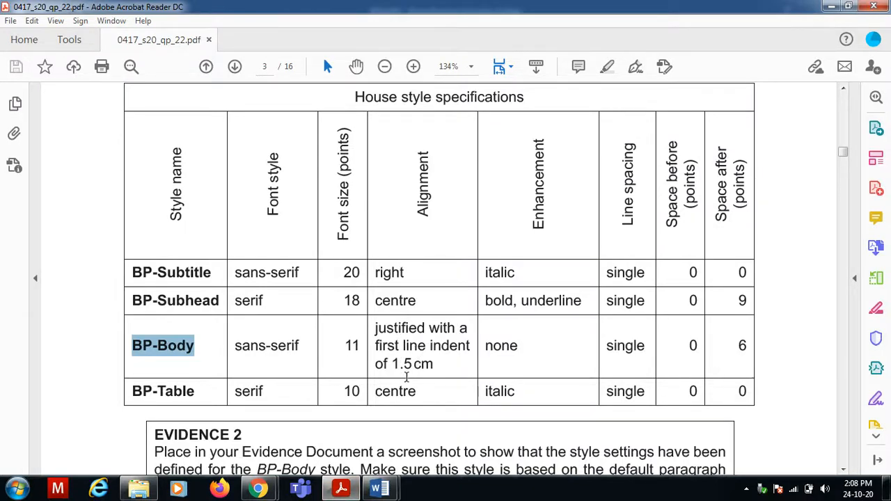
click(341, 489)
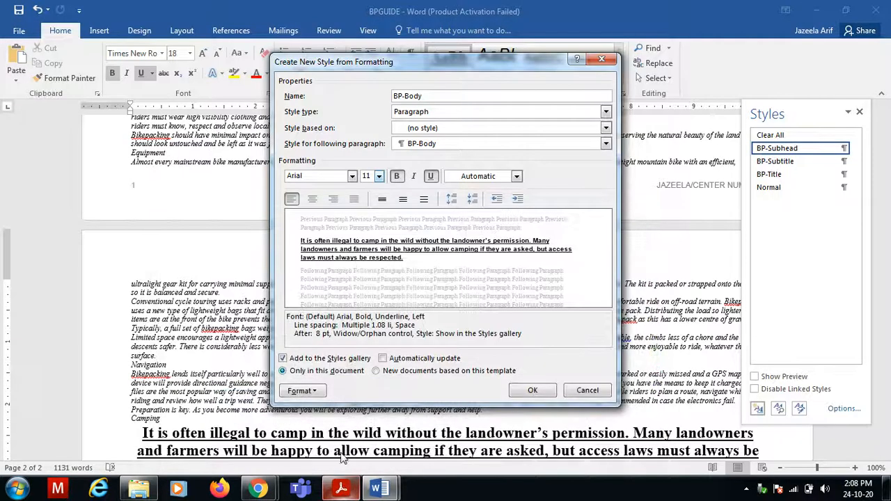
click(354, 200)
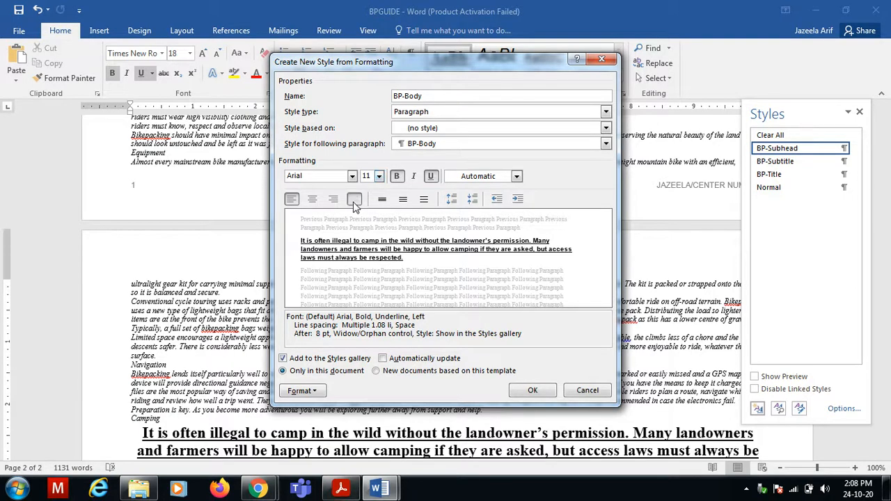
Give BP-Body a first line indent of 1.5 cm, as the question paper specifies, and create the style.
click(312, 392)
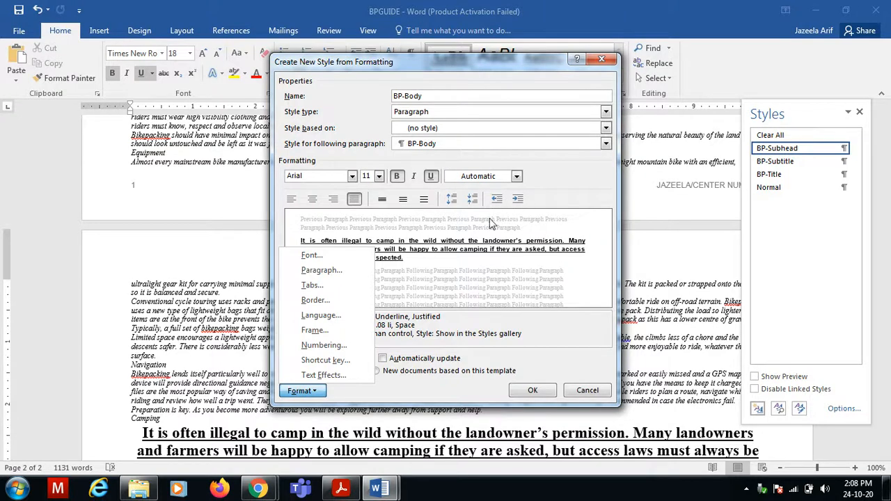
click(320, 270)
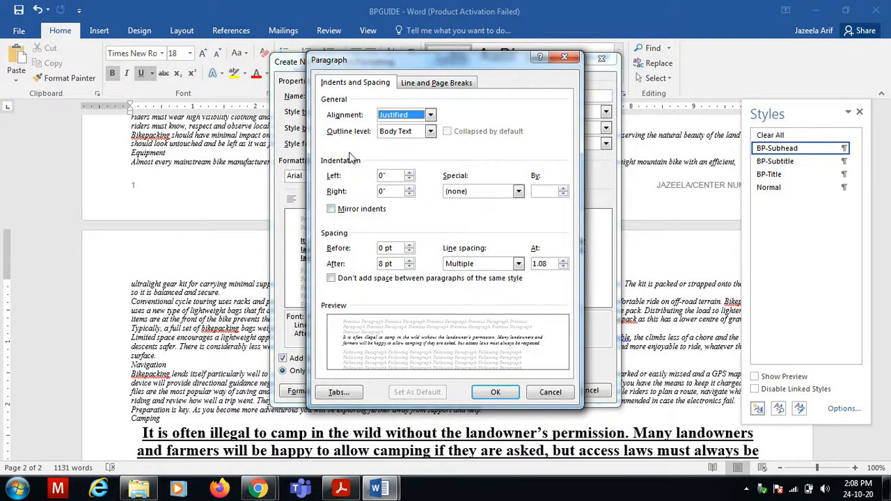
click(341, 489)
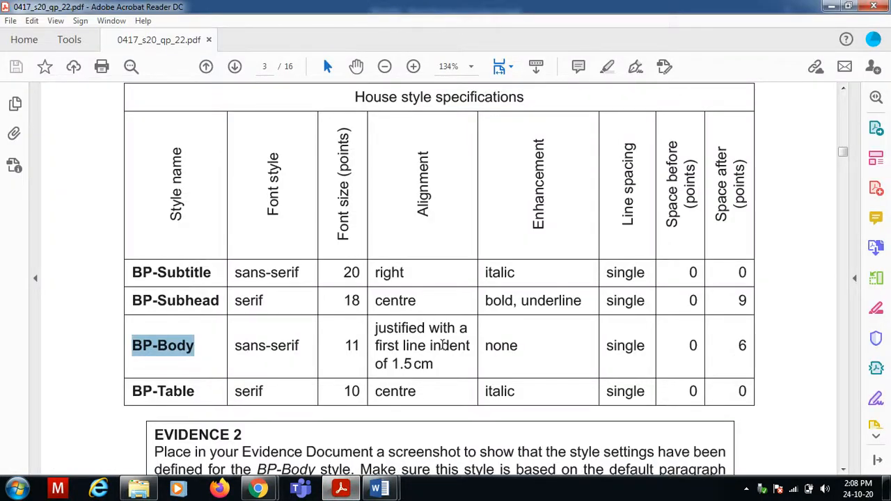
click(341, 489)
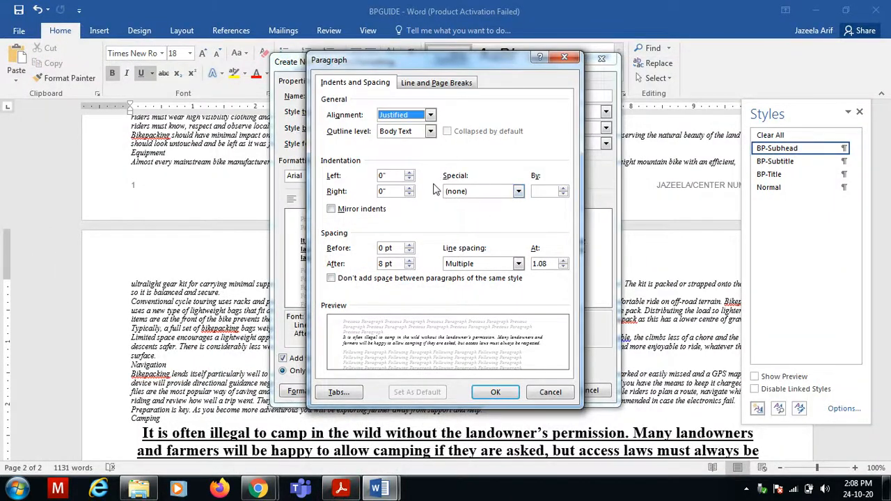
click(519, 192)
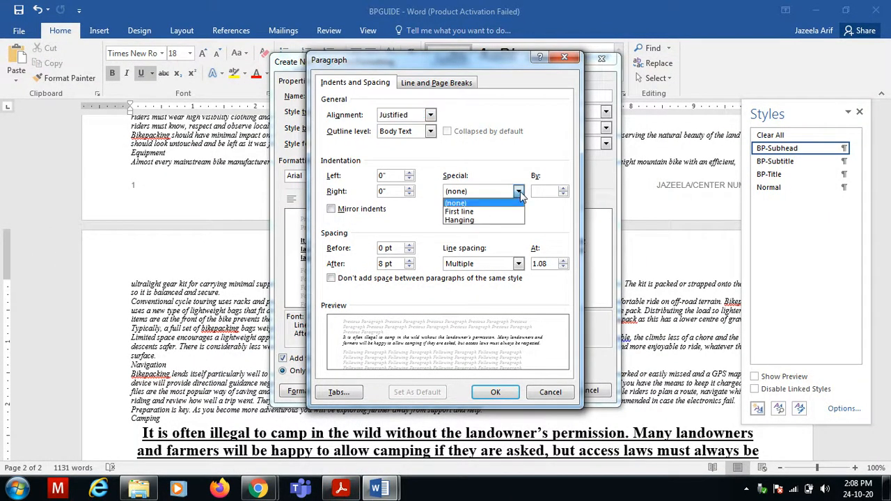
click(490, 212)
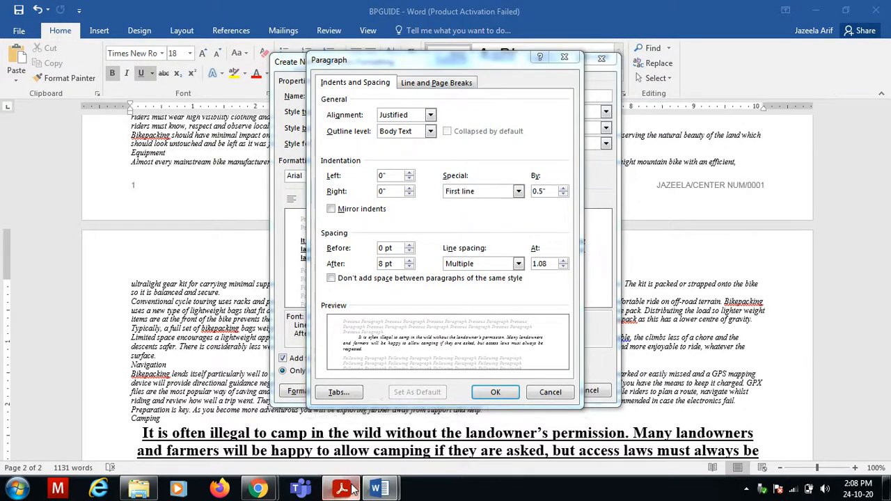
click(341, 489)
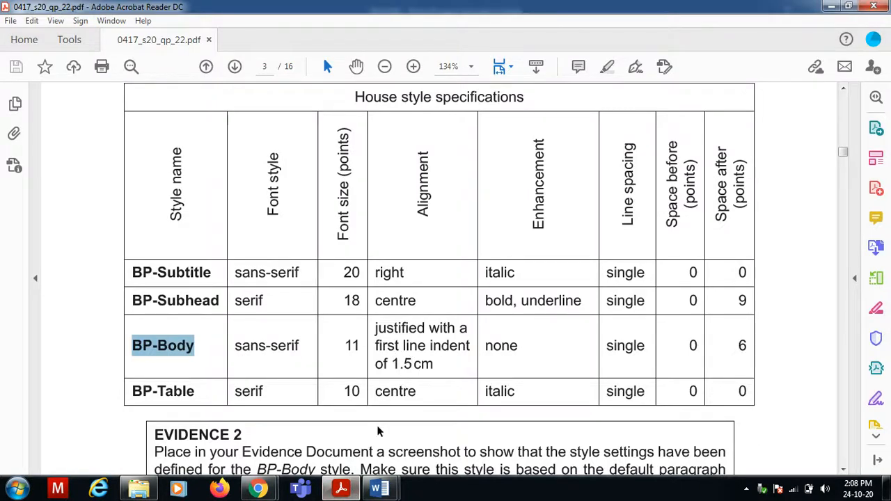
click(341, 489)
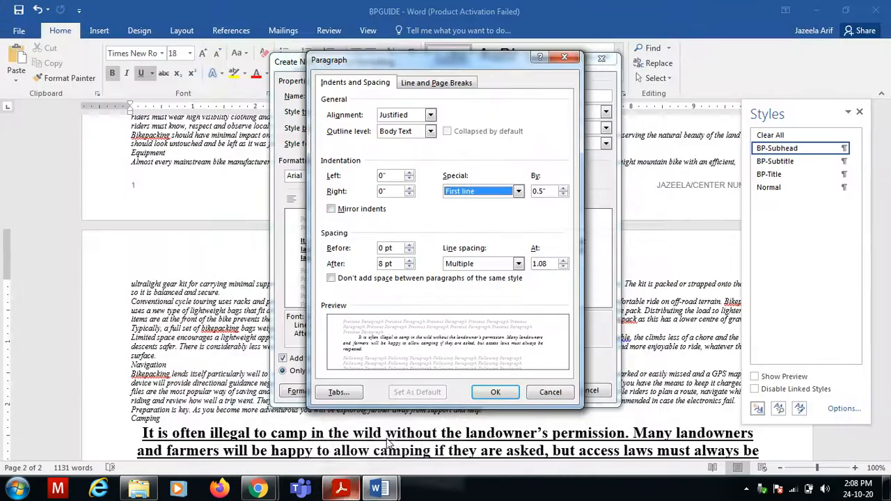
double_click(554, 192)
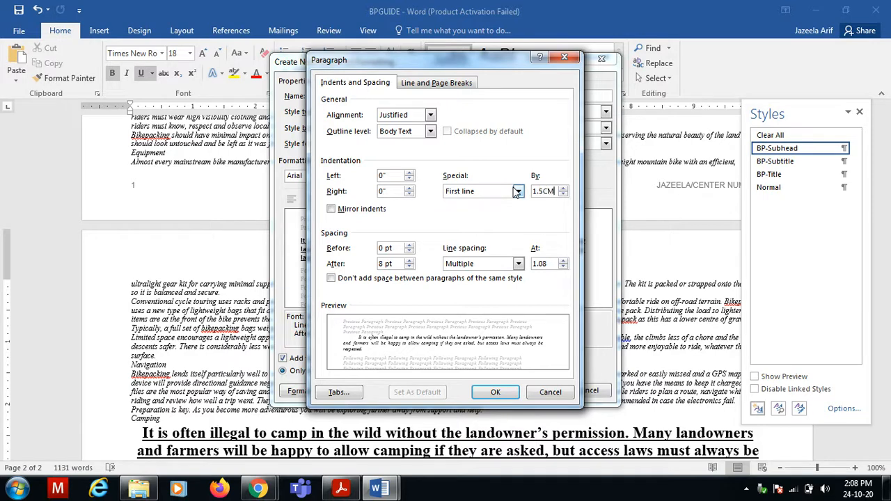
click(494, 392)
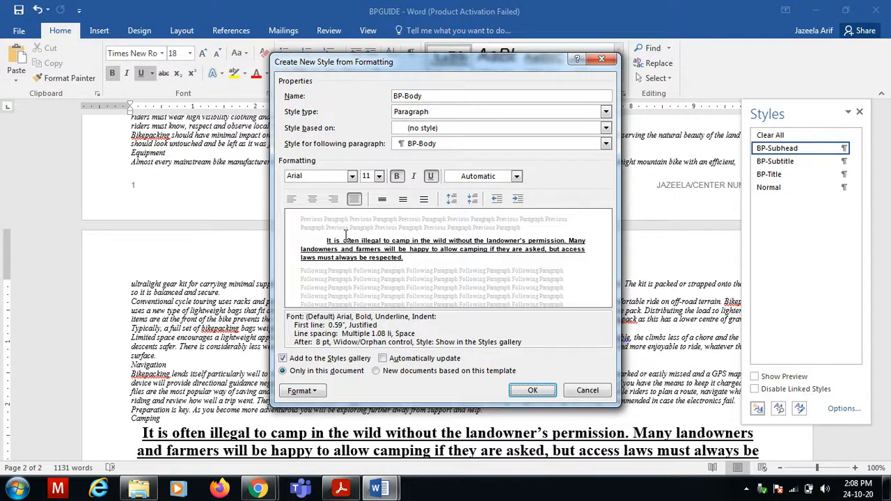
click(531, 389)
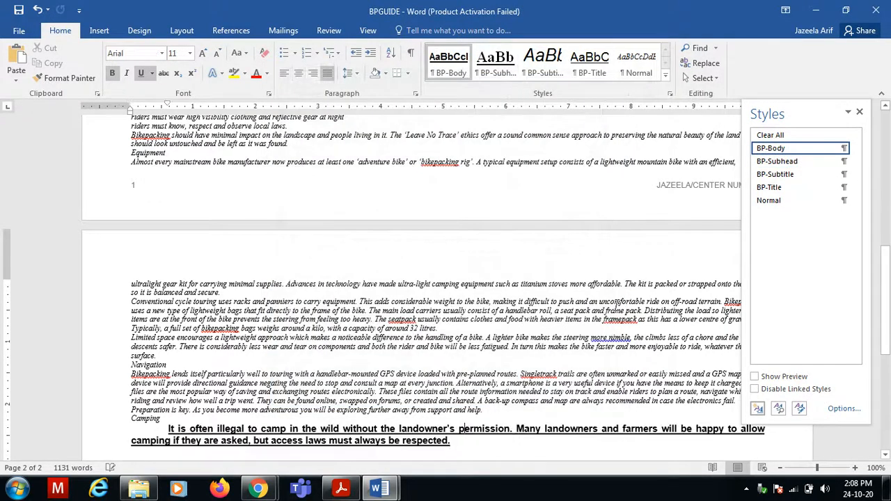
Check BP-Body's specifications in the question paper and modify the style to remove its underline and bold.
click(341, 489)
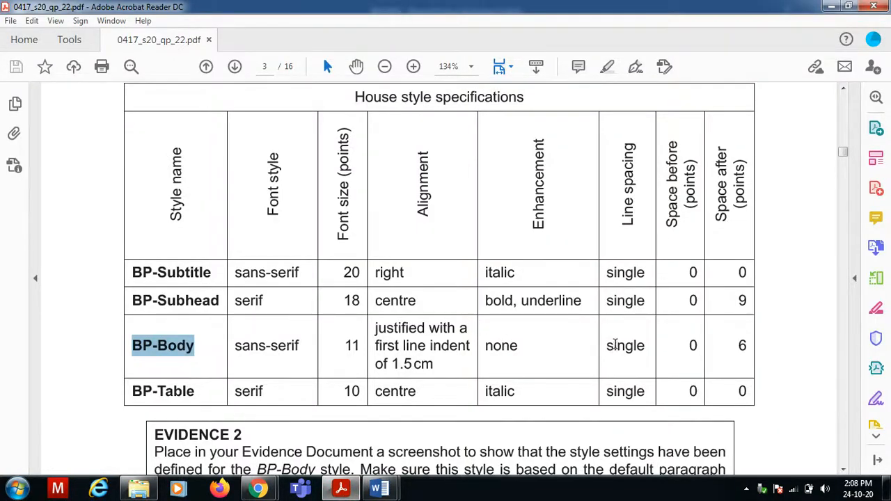
click(342, 488)
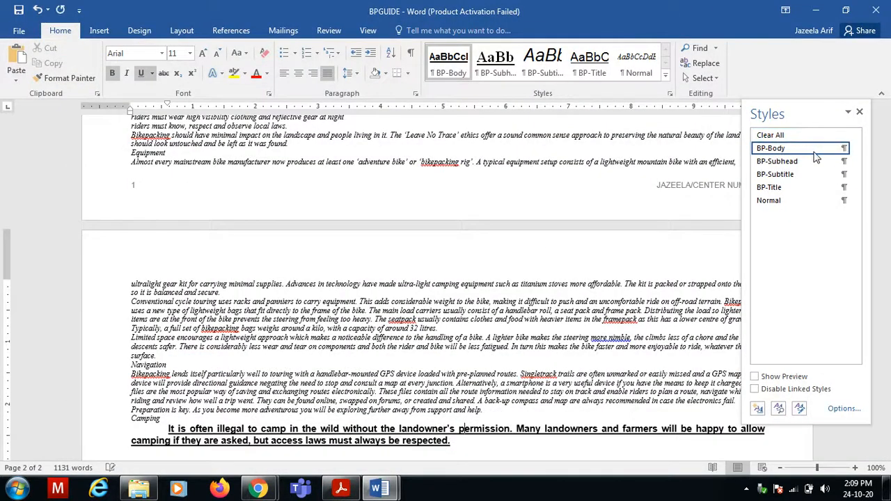
click(843, 150)
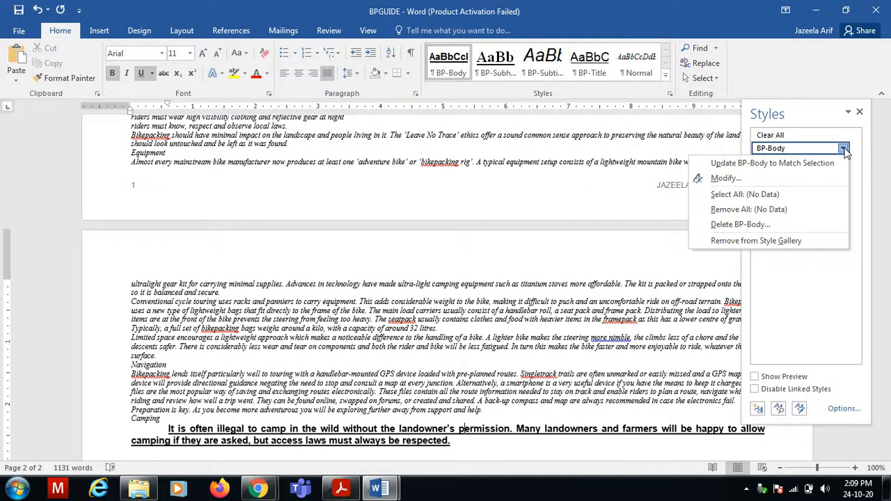
click(797, 180)
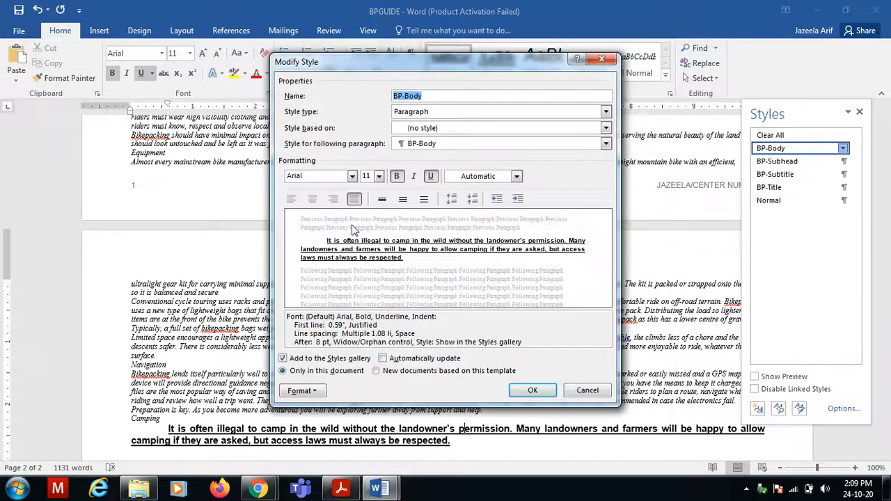
click(341, 489)
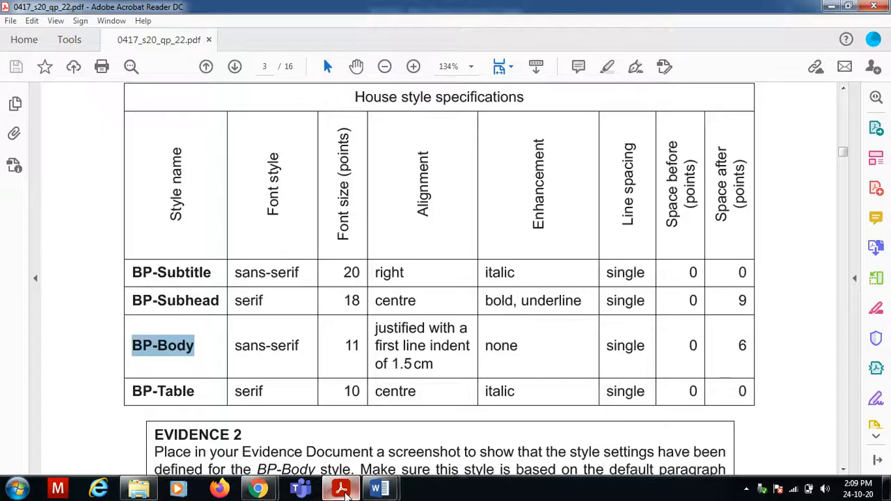
click(341, 489)
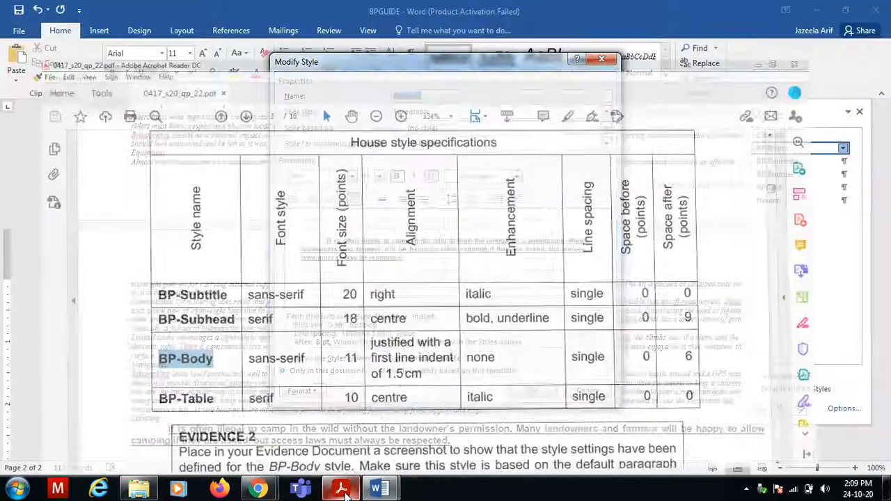
click(429, 178)
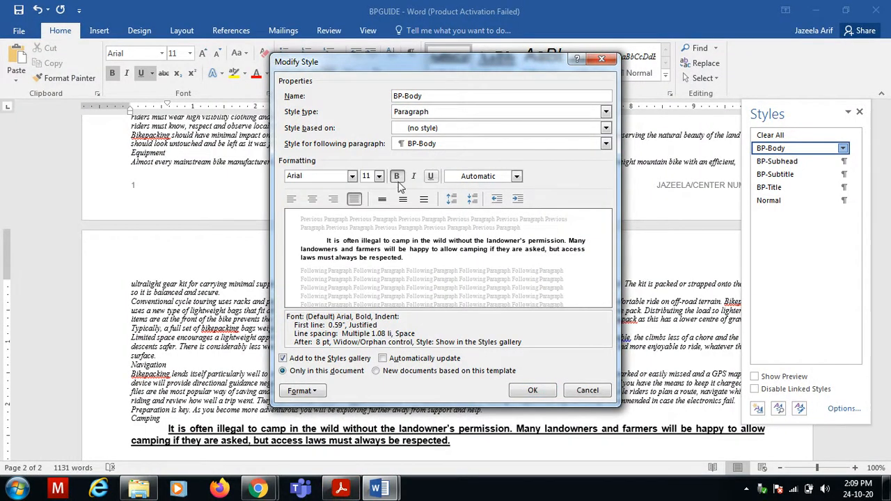
click(398, 181)
Set BP-Body's line spacing to single and the space after to 6 pt, and save the modified style.
click(301, 391)
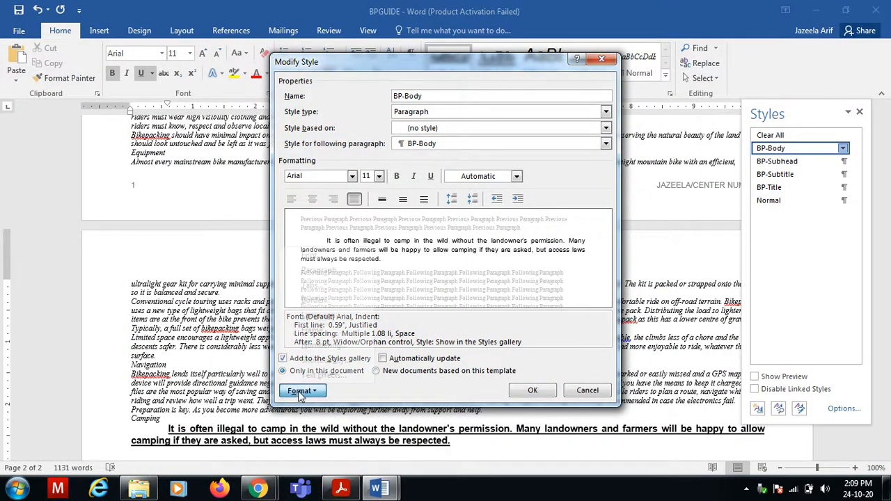
click(321, 270)
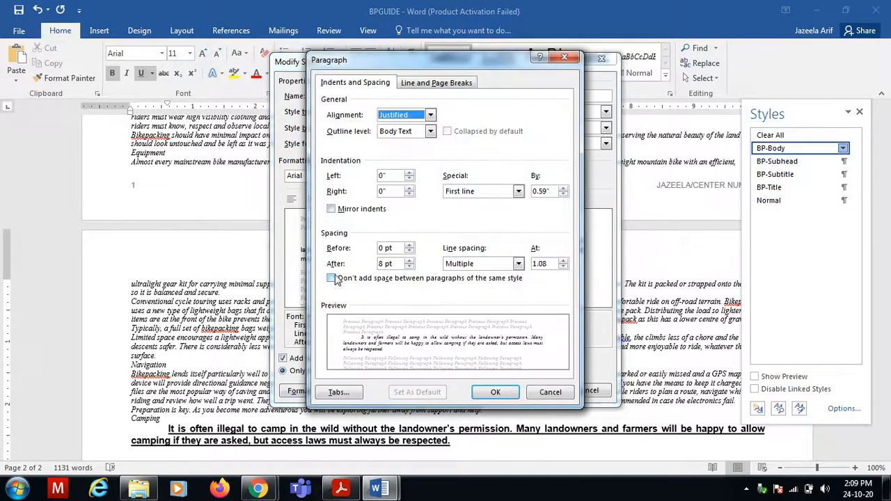
click(519, 264)
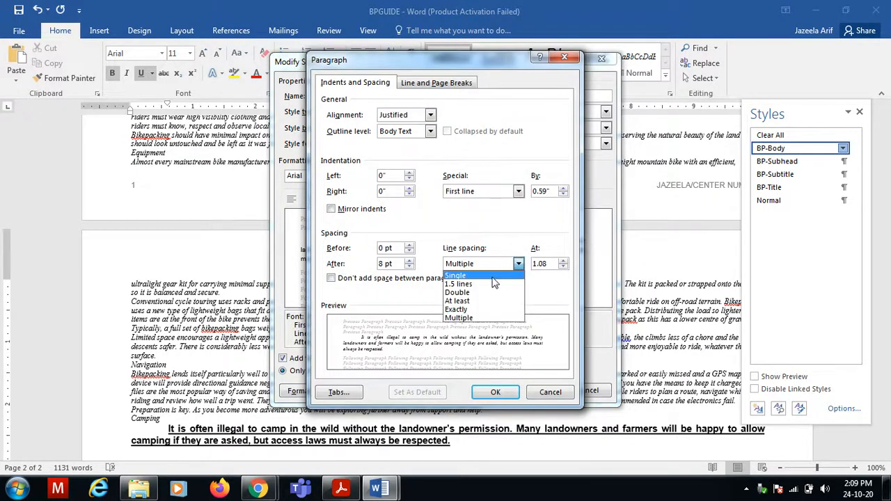
click(492, 274)
click(409, 268)
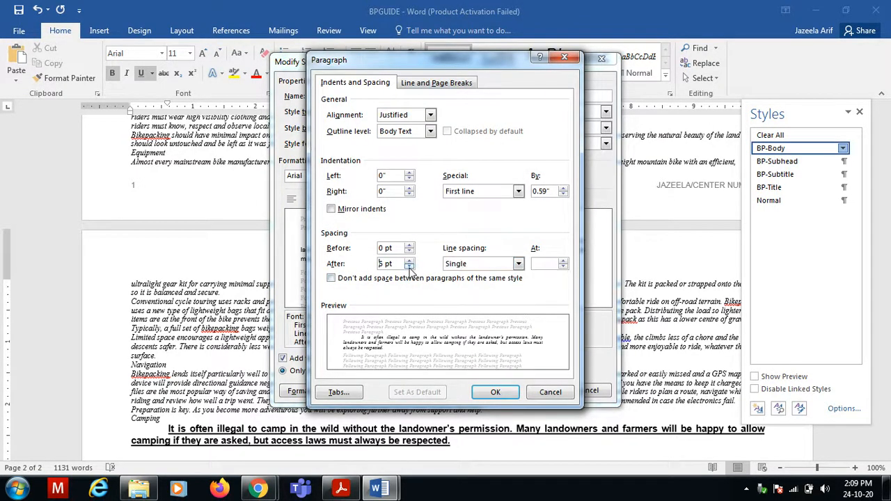
click(495, 392)
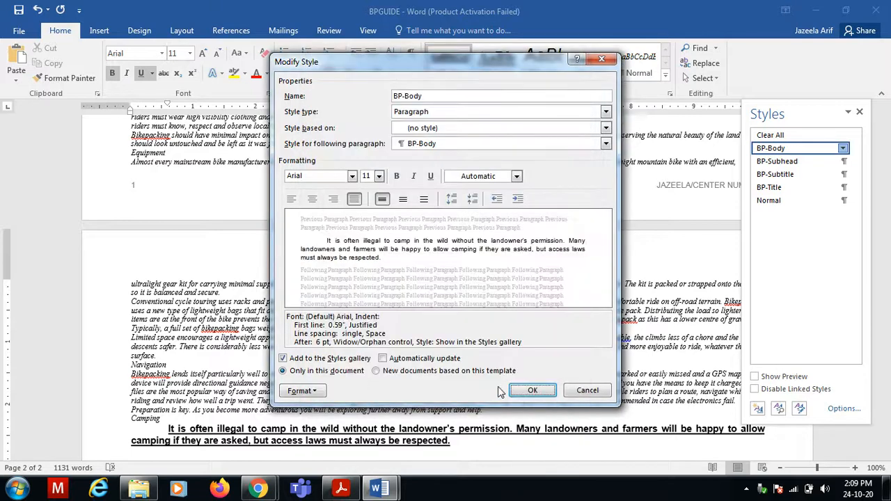
click(545, 390)
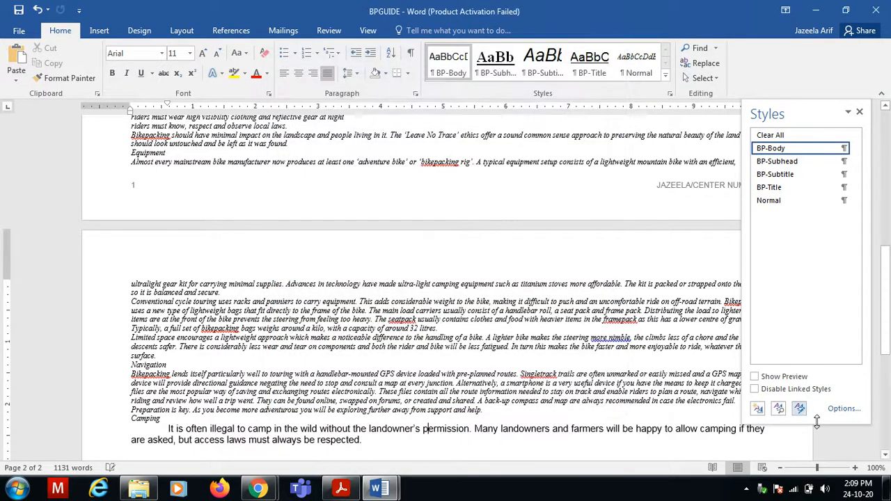
Start another new style in BPGUIDE and name it BP-Table, copying the name from the question paper.
click(757, 409)
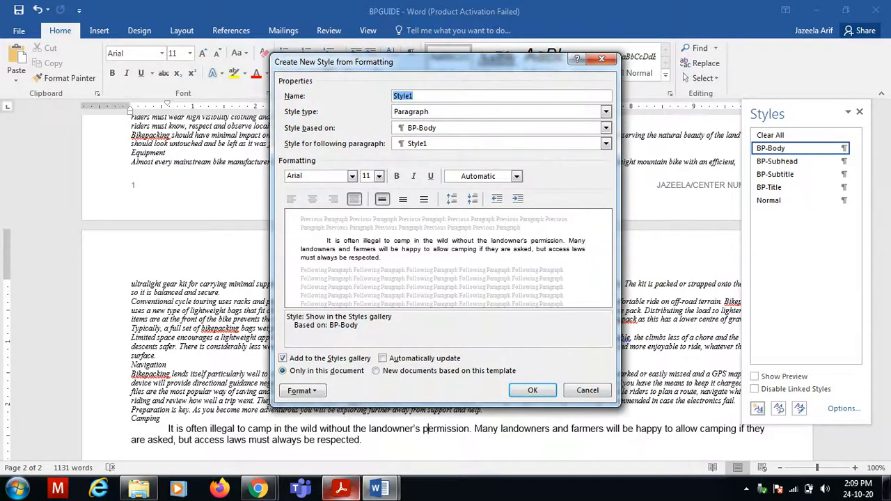
click(341, 489)
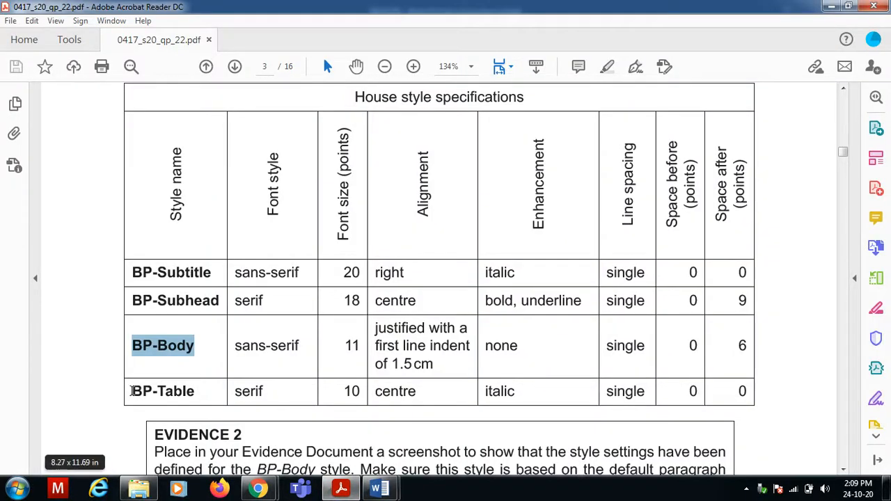
drag(132, 392, 198, 391)
key(ctrl+c)
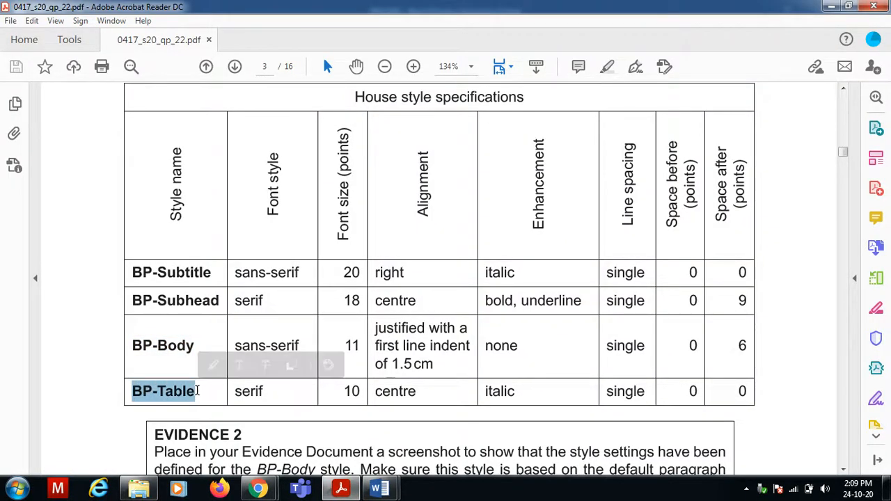
click(341, 489)
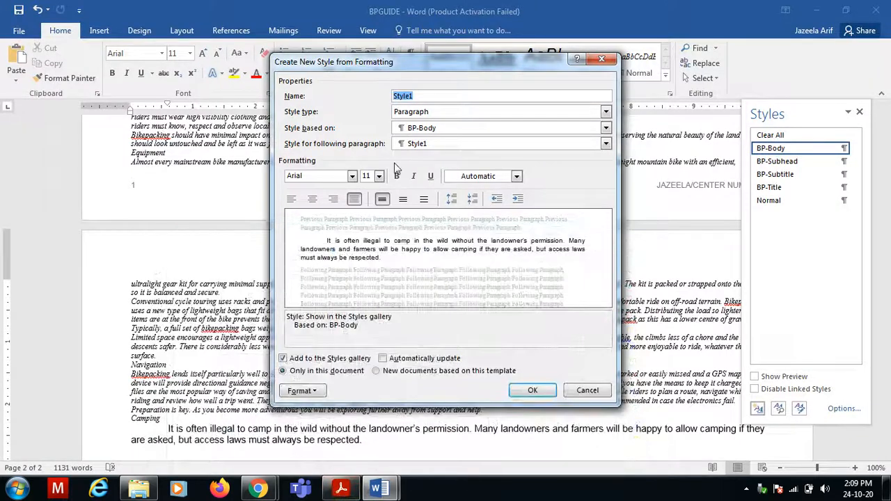
key(ctrl+v)
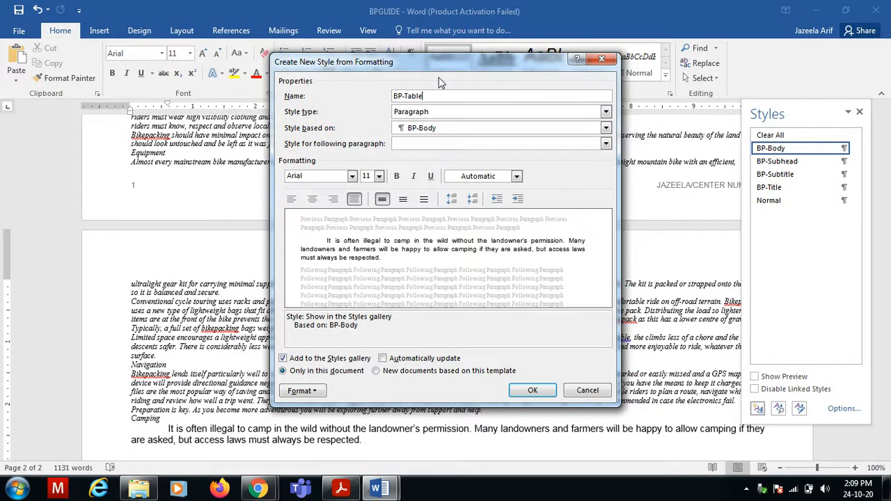
Set the BP-Table style to Times New Roman, 10 pt, centred and italic, following the question paper.
click(352, 176)
click(336, 235)
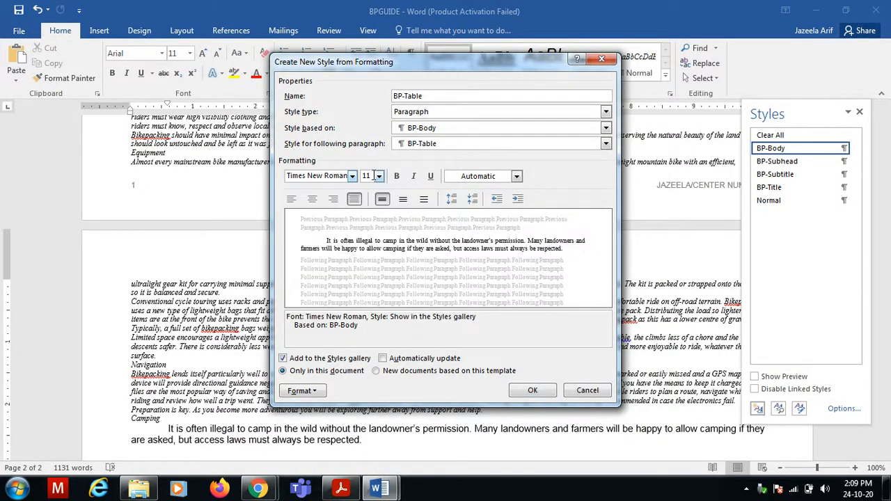
click(379, 177)
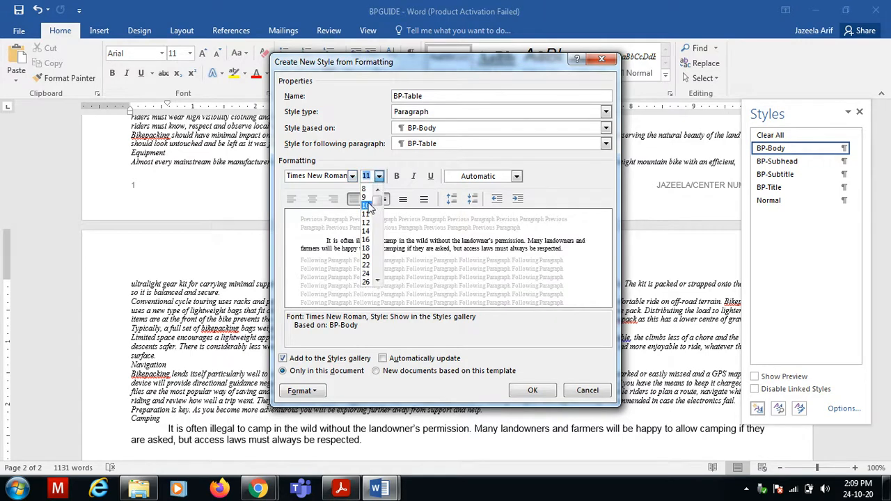
click(371, 206)
click(341, 491)
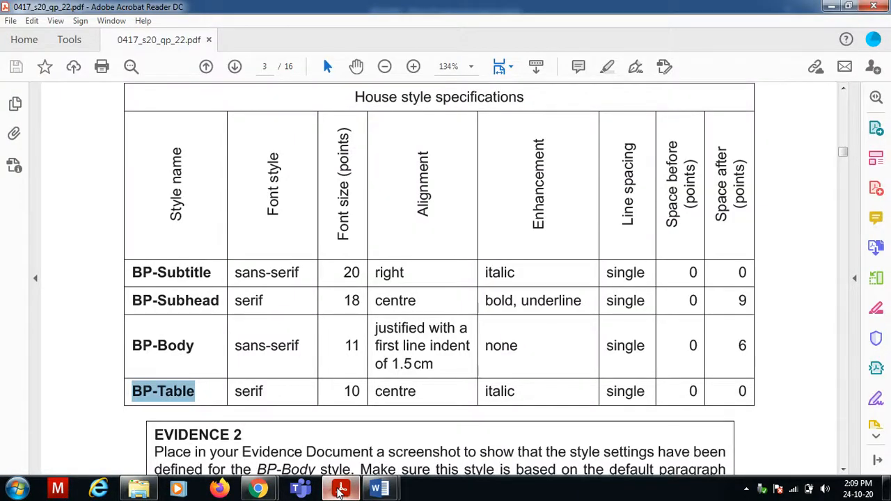
click(341, 491)
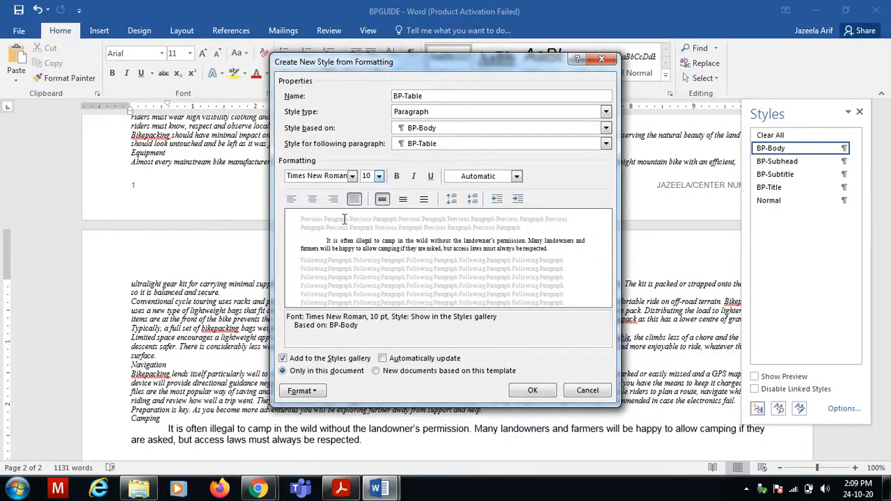
click(312, 200)
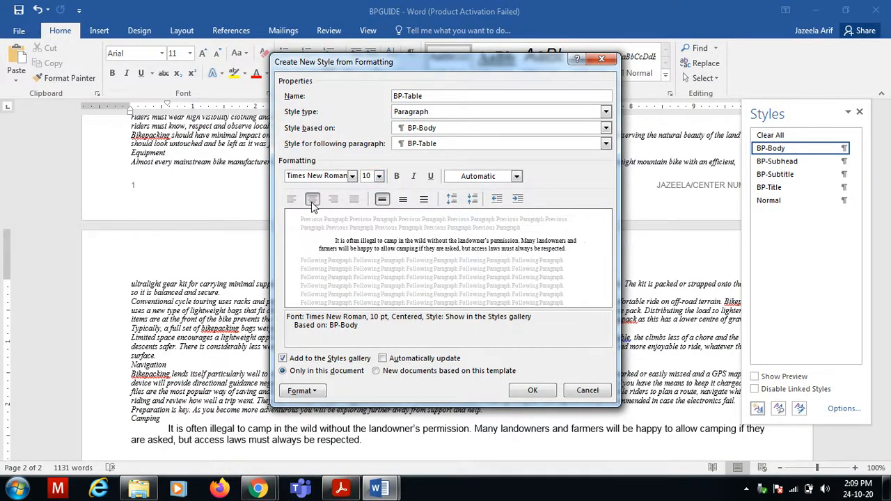
click(414, 177)
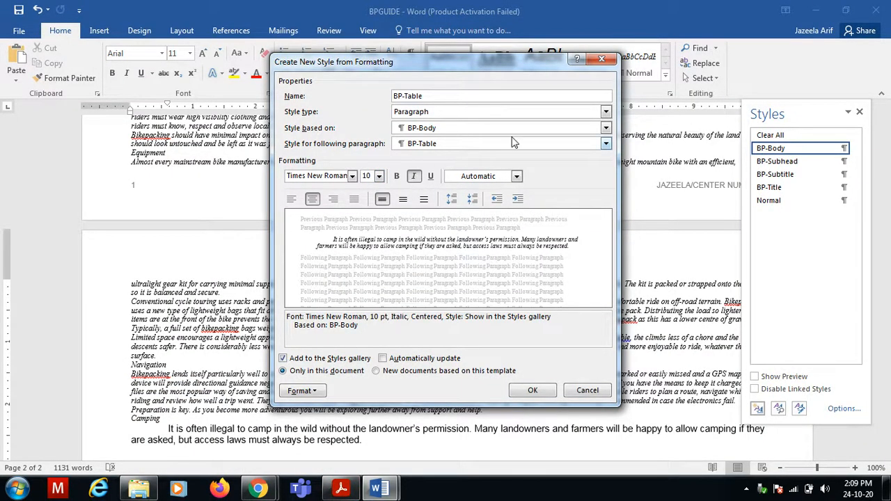
Base BP-Table on no style, set single line spacing with 0 pt after, and save the new style.
click(605, 133)
click(557, 141)
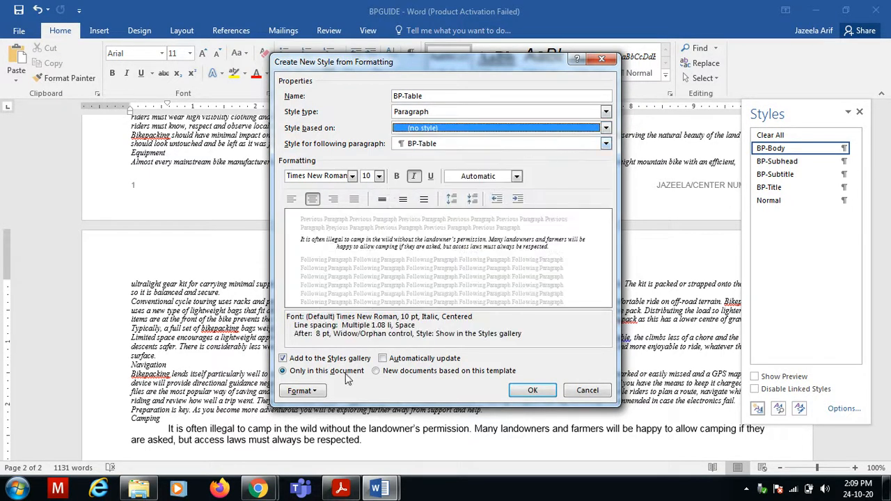
click(304, 390)
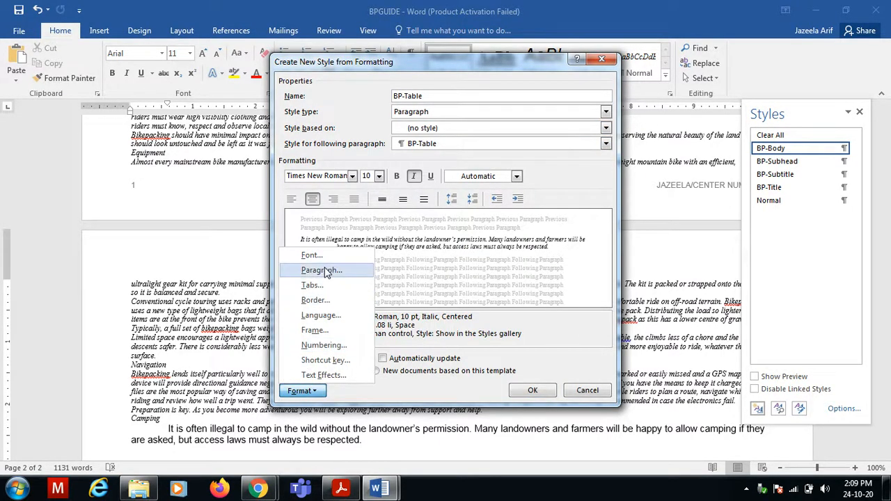
click(324, 271)
click(519, 264)
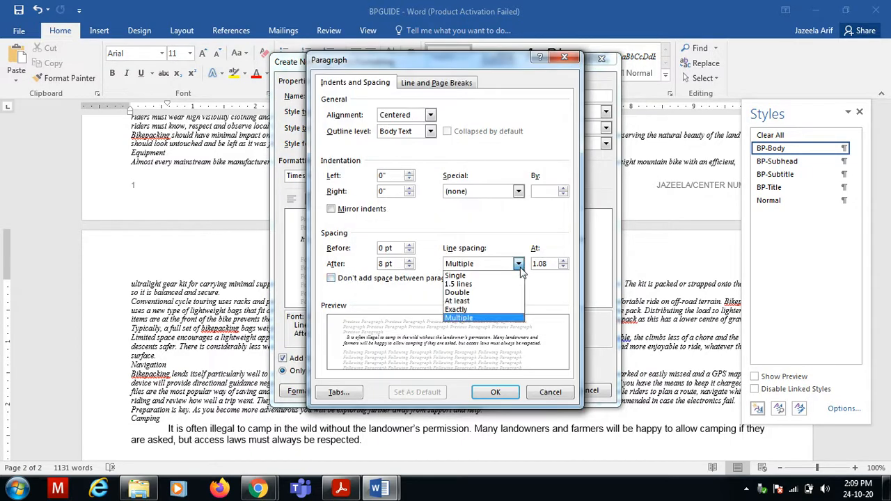
click(496, 277)
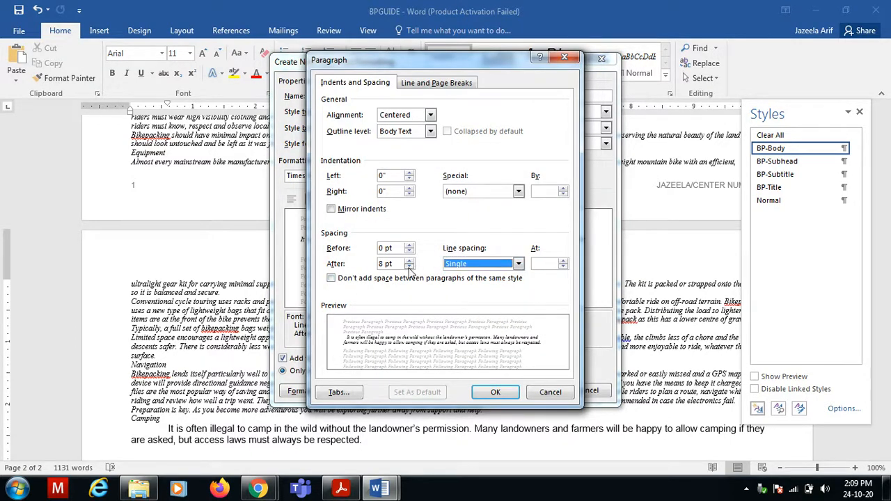
click(409, 267)
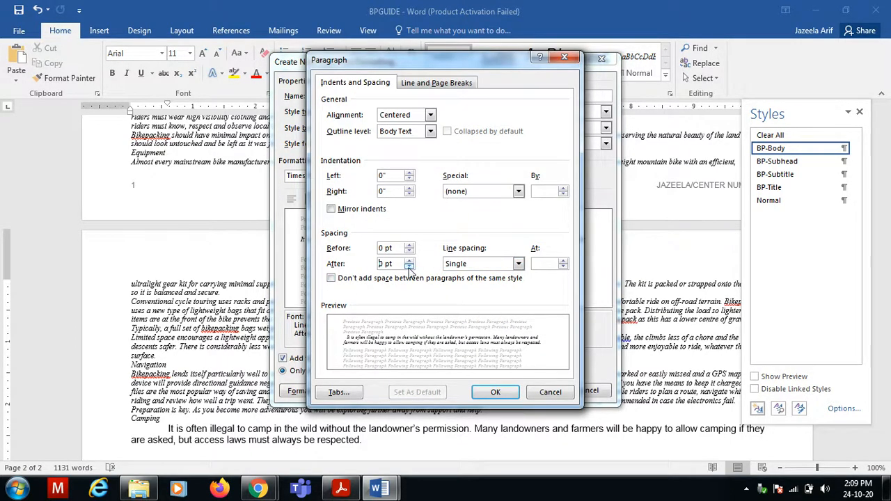
click(495, 392)
click(532, 390)
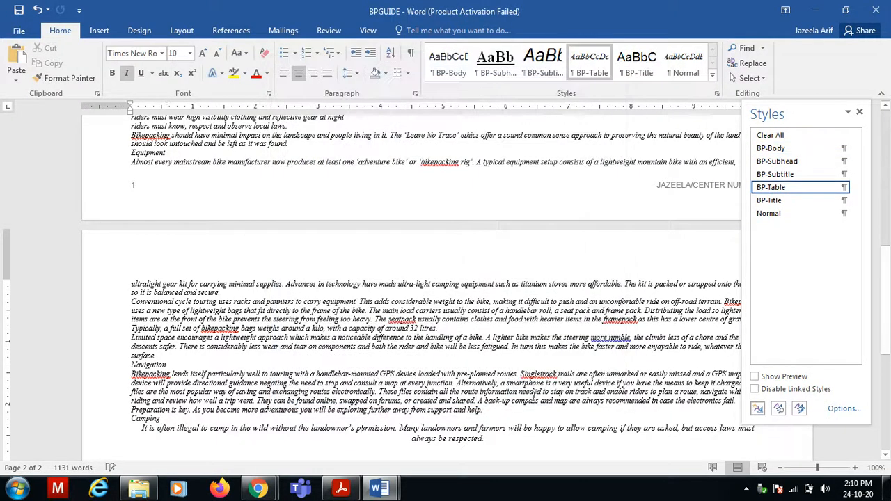
Check the Evidence 2 requirement in the question paper and display BP-Body's style settings in BPGUIDE for a screenshot.
click(348, 492)
click(316, 449)
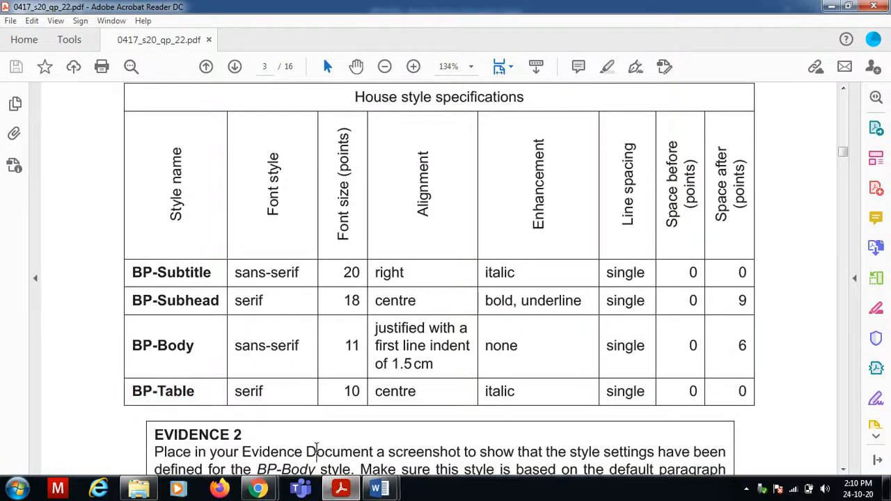
scroll(316, 449, down, 3)
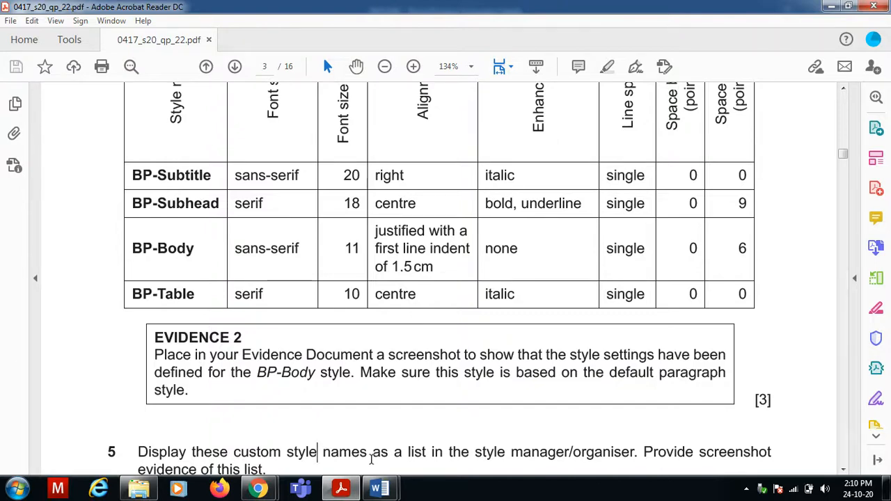
click(379, 489)
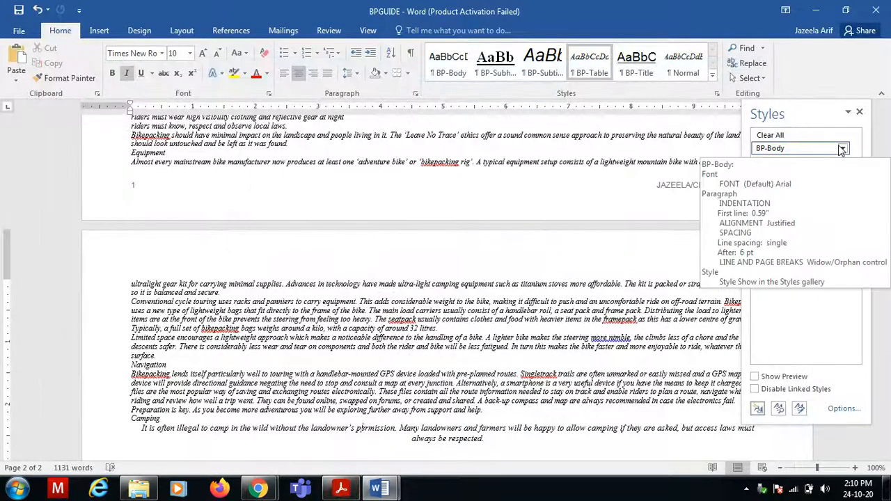
click(842, 149)
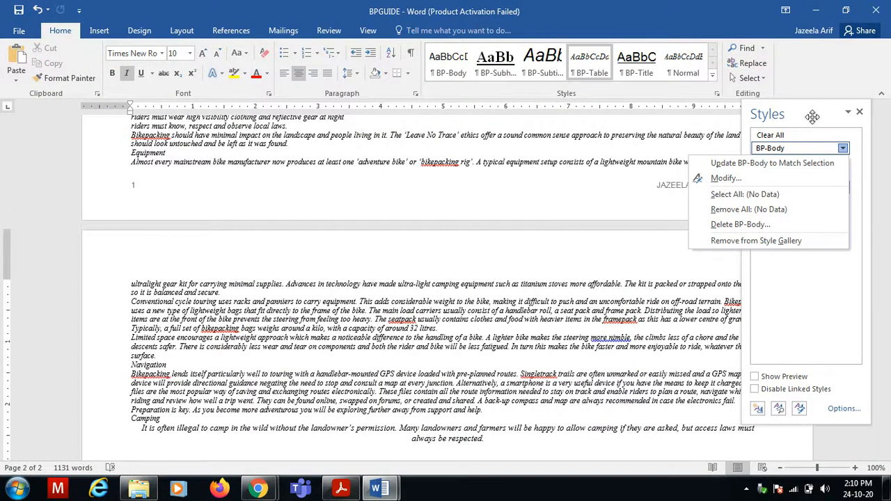
click(842, 149)
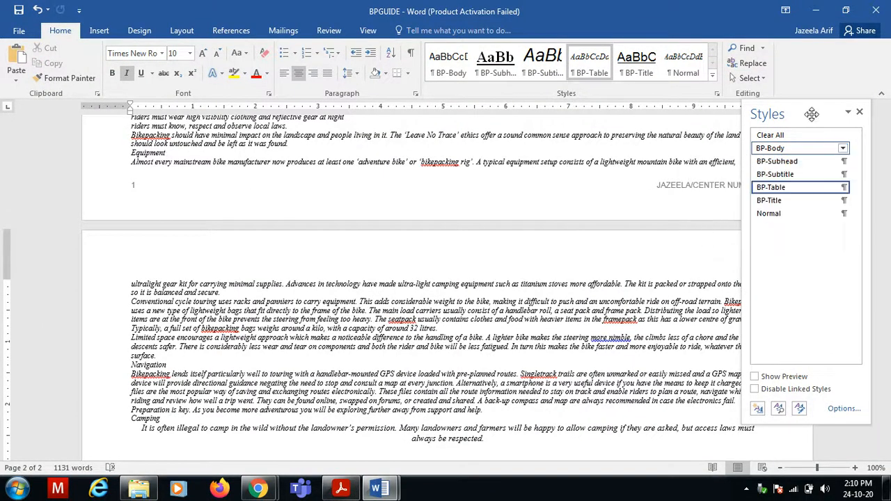
click(843, 150)
click(777, 177)
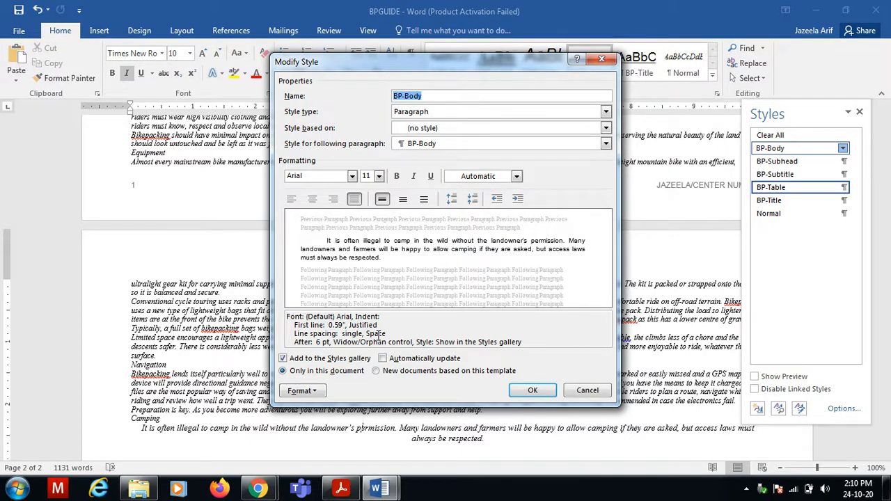
click(601, 59)
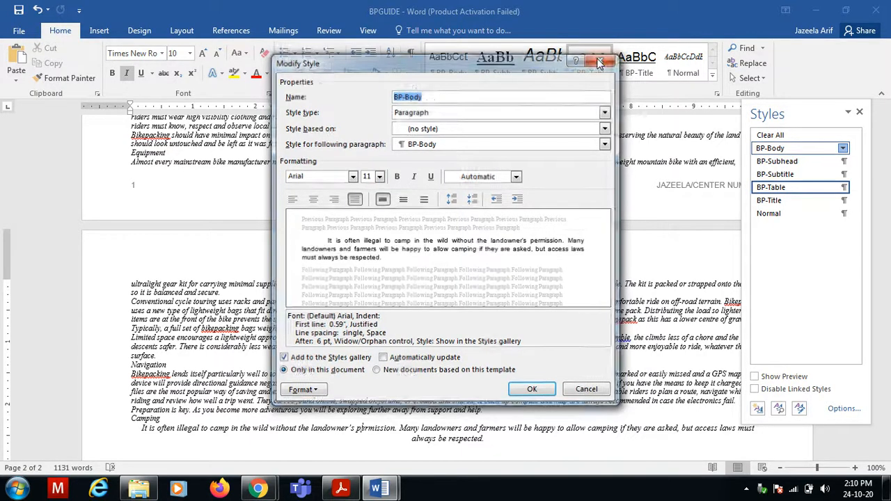
Paste the BP-Body settings screenshot on a new line below "Step 4 - EVIDENCE 2 here:" in the evidence document.
mouse_move(380, 490)
click(343, 451)
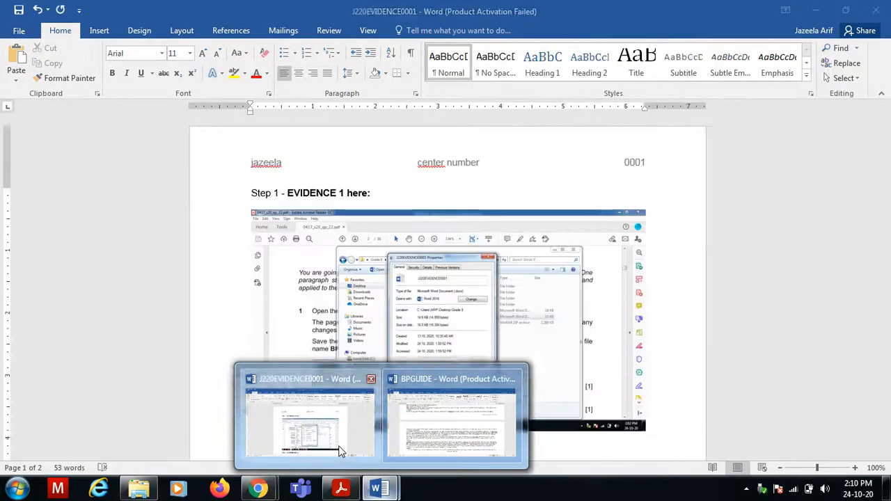
click(385, 450)
key(Return)
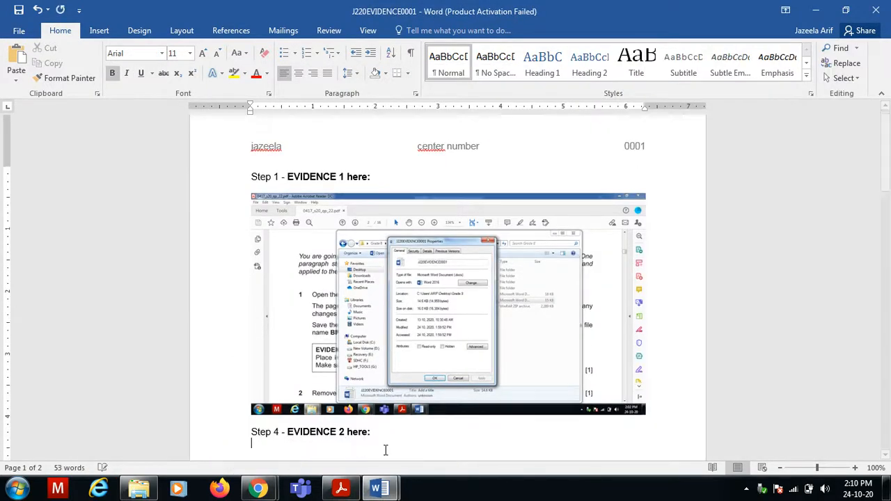
key(ctrl+v)
Read question 5 and Evidence 3 in the question paper, and display BPGUIDE's list of custom styles for a screenshot.
click(341, 489)
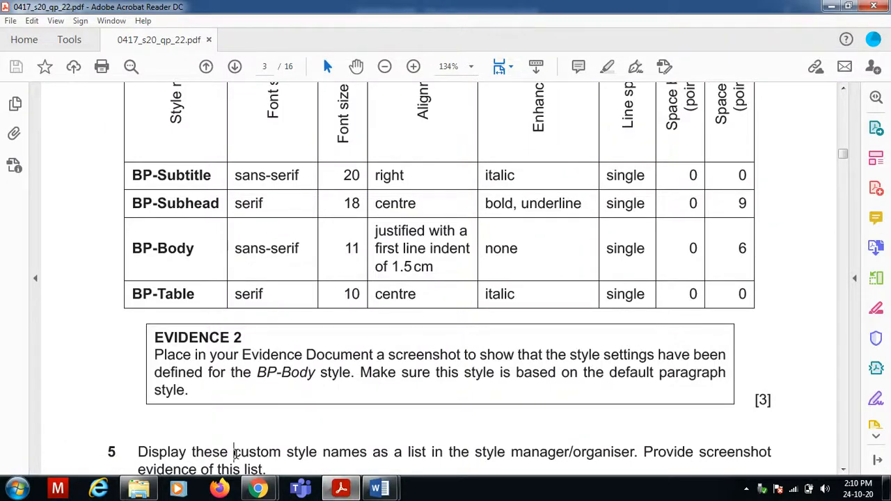
scroll(235, 452, down, 15)
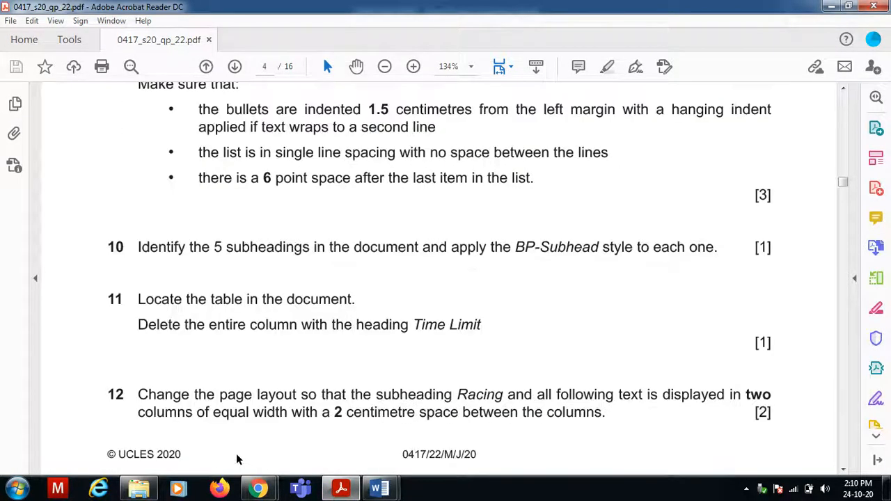
scroll(236, 453, up, 12)
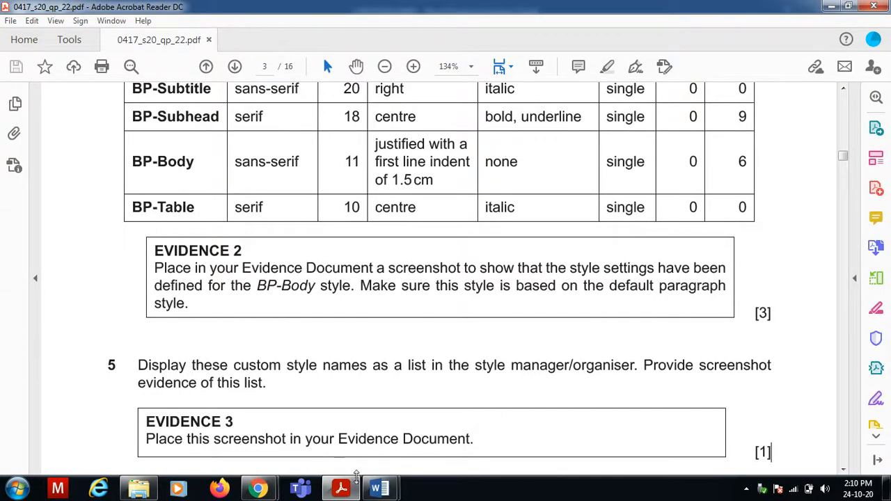
click(380, 489)
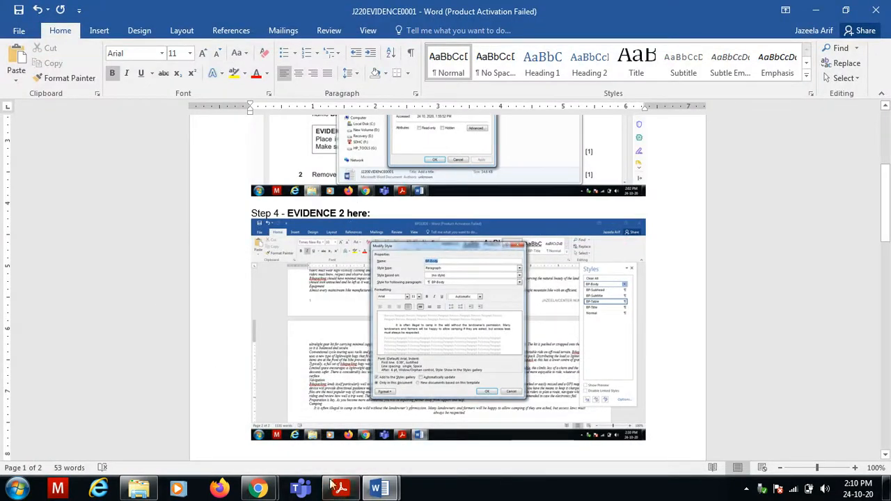
click(379, 488)
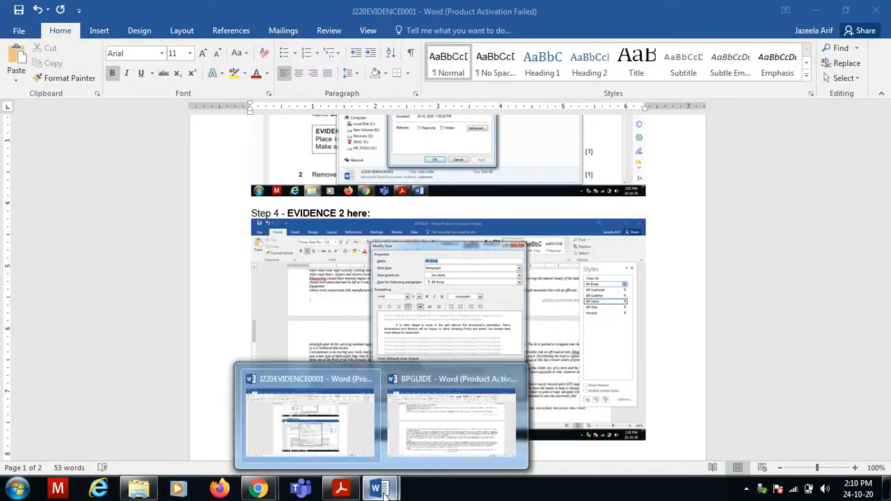
click(351, 430)
mouse_move(379, 489)
click(460, 398)
click(716, 93)
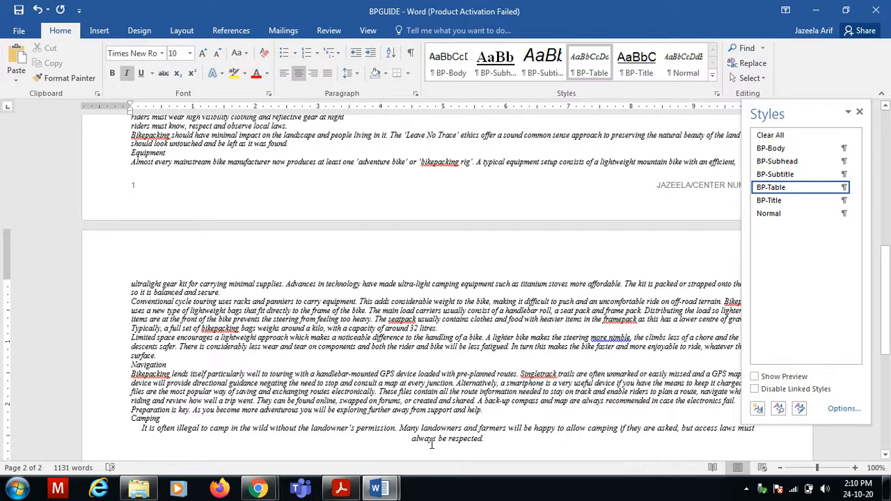
Place the styles list screenshot after "Step 5 - EVIDENCE 3 here:" in the evidence document.
mouse_move(379, 487)
click(346, 444)
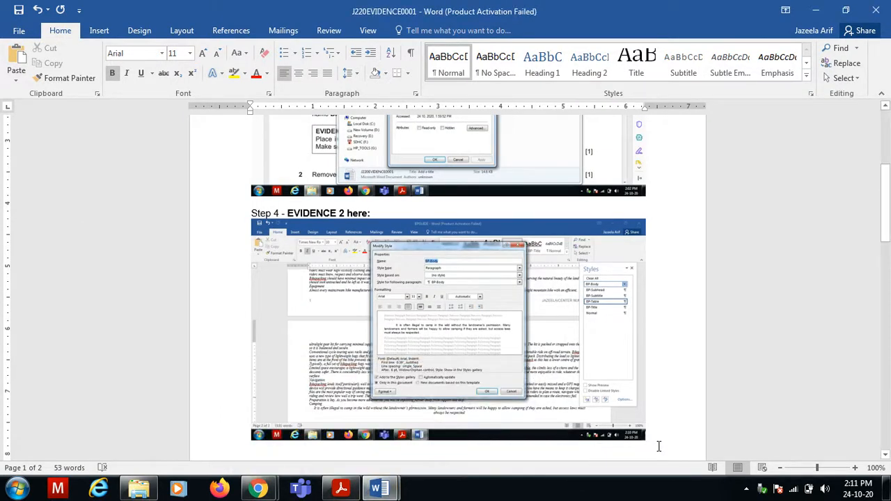
scroll(658, 446, down, 1)
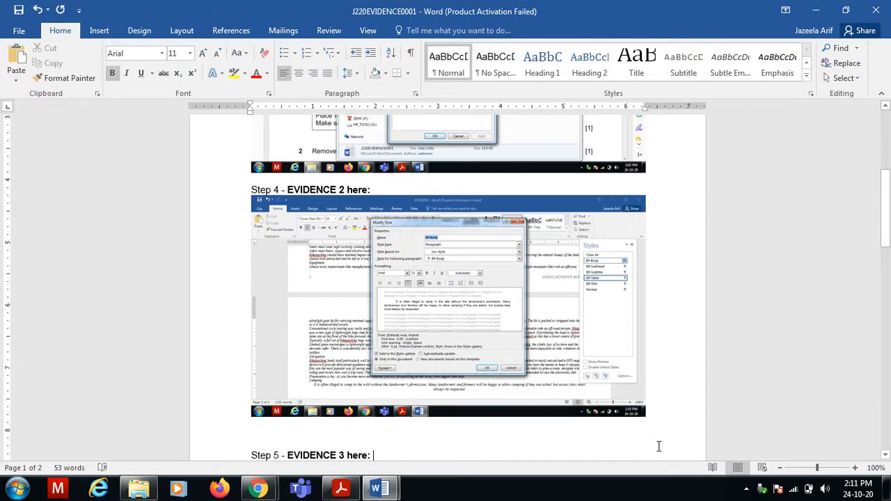
scroll(658, 446, down, 10)
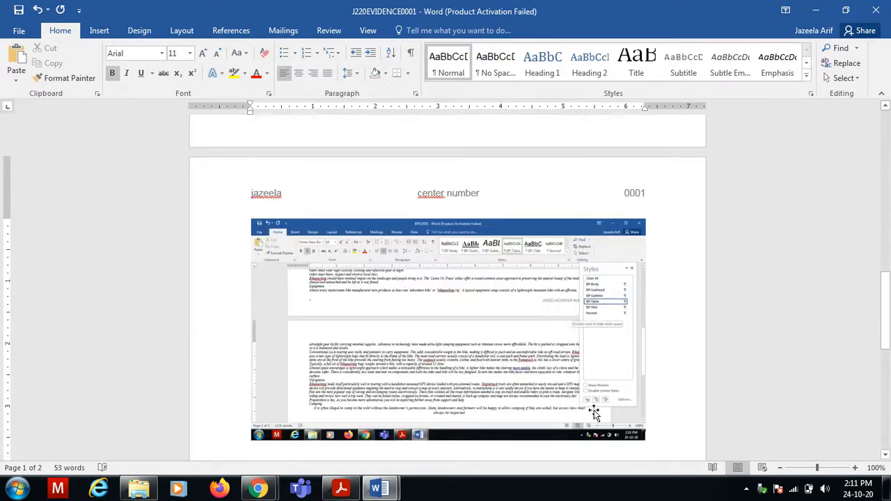
Crop the Evidence 3 screenshot to the Styles list area and enlarge it to about 3.93" high by 2.01" wide.
click(573, 370)
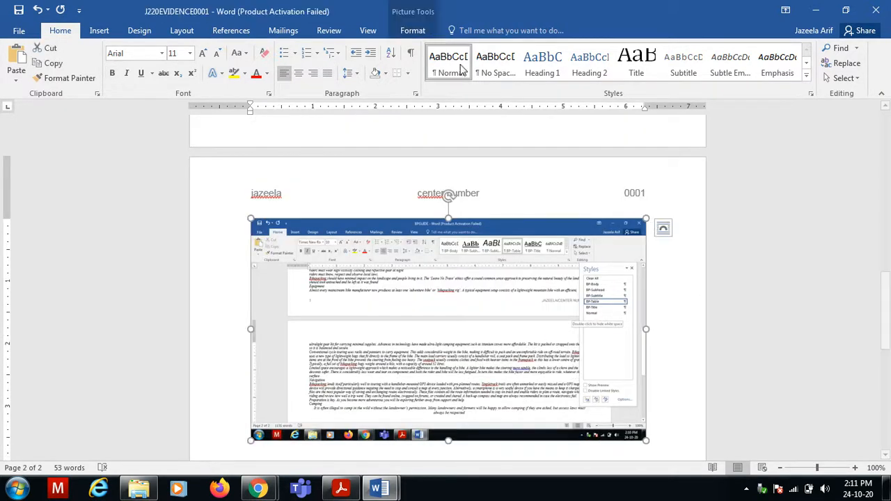
click(416, 31)
click(768, 59)
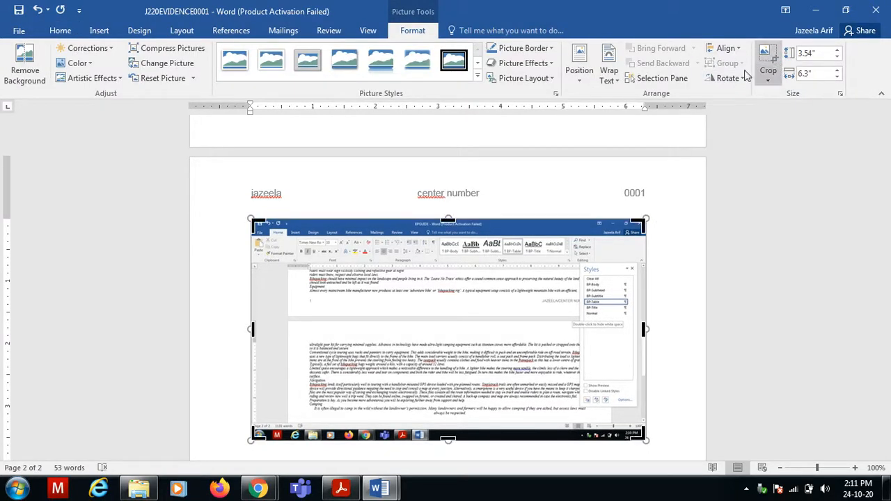
drag(253, 328, 565, 336)
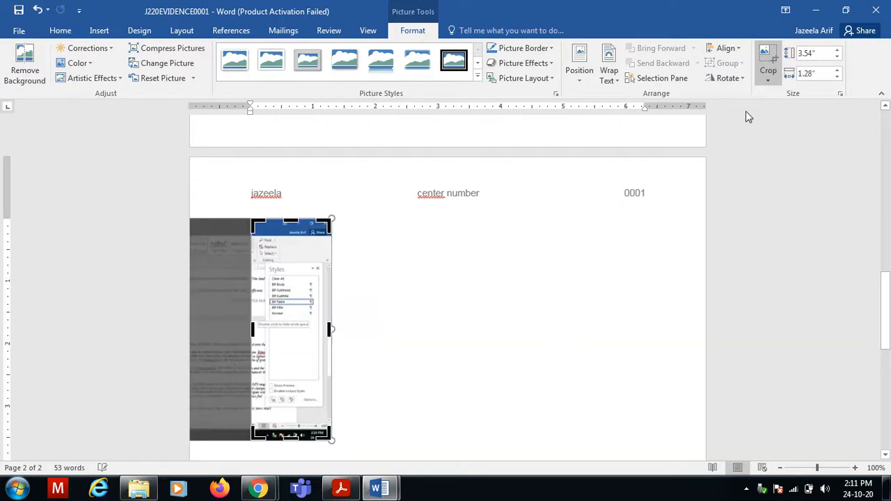
click(766, 52)
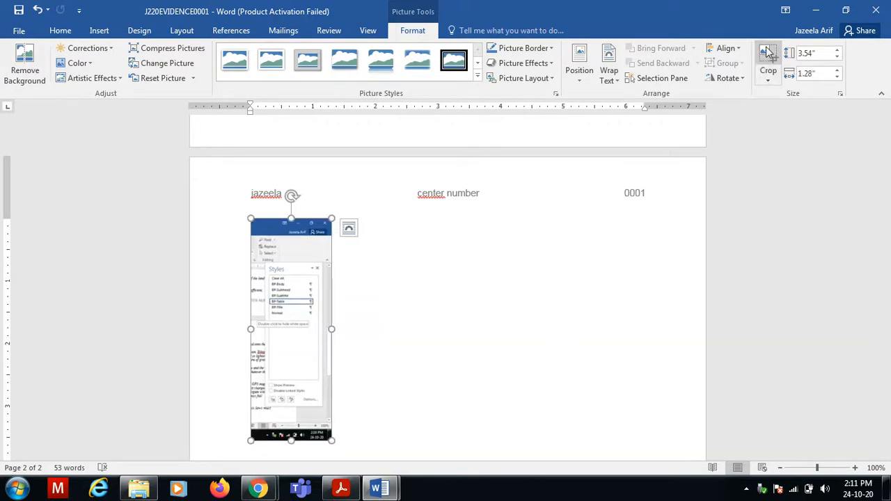
drag(329, 329, 365, 350)
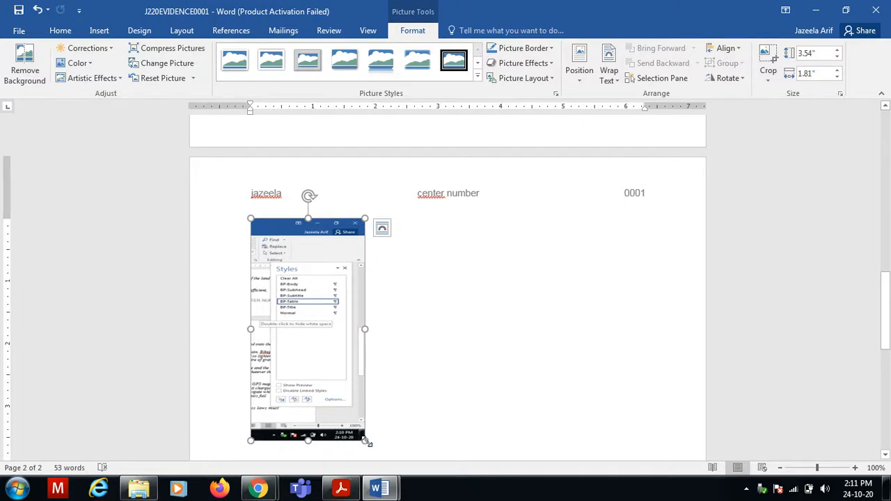
drag(365, 441, 376, 460)
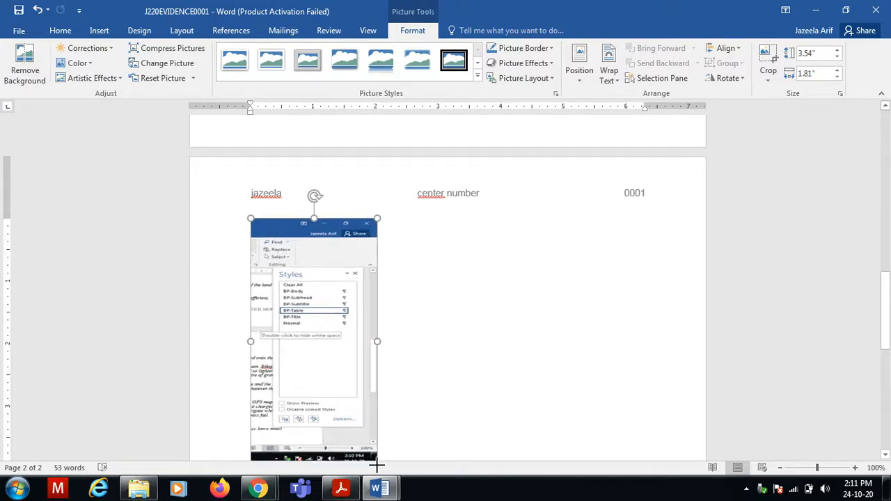
Read question 6 and Evidence 4 in the question paper for the required BP-Title formatting.
click(341, 489)
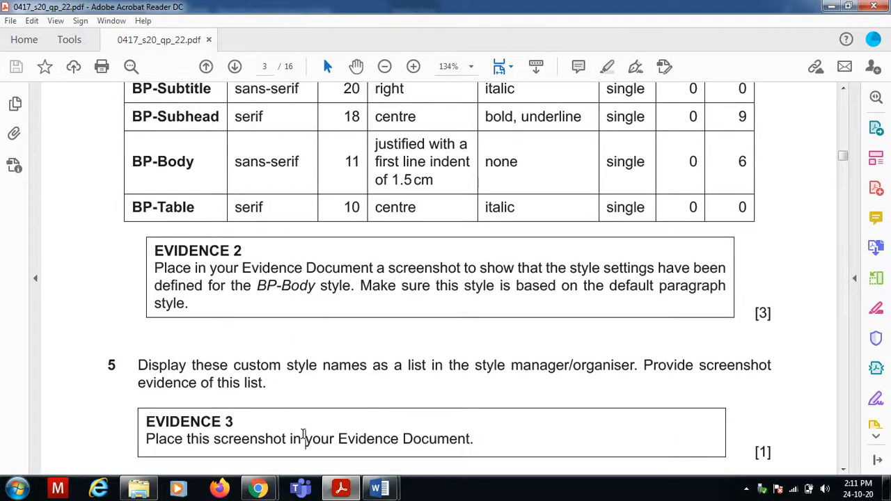
scroll(303, 433, down, 10)
scroll(303, 439, up, 8)
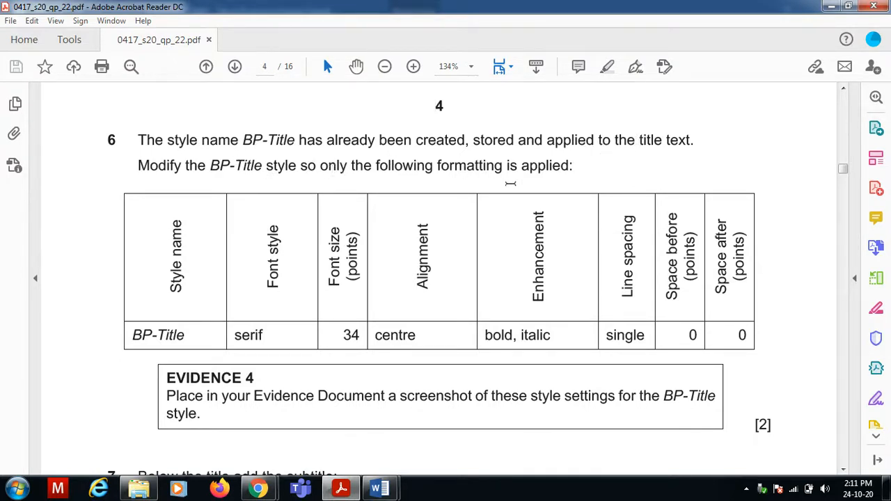
In BPGUIDE, select the title "Guide To Bikepacking" and dock the Styles pane beside the document.
click(380, 489)
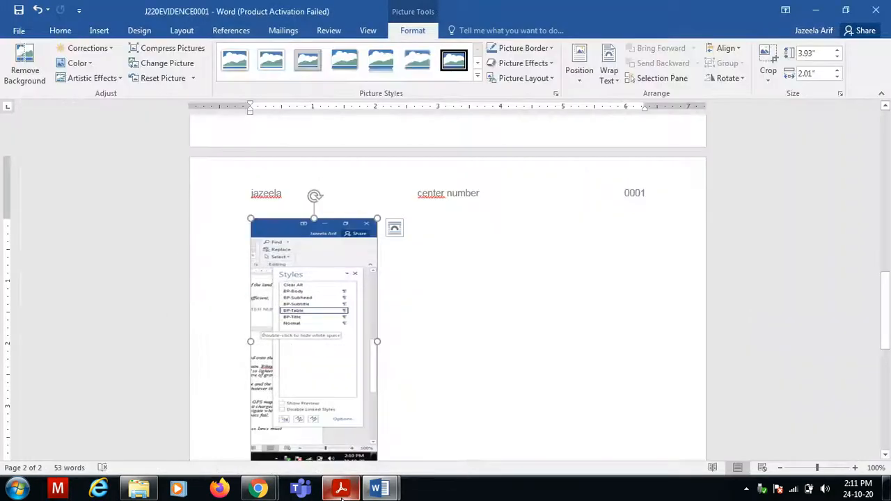
mouse_move(394, 496)
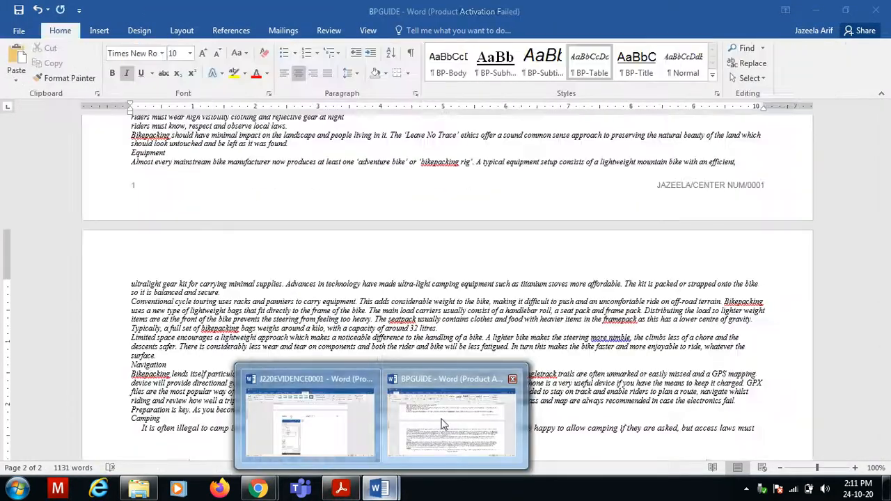
click(443, 424)
drag(886, 325, 886, 158)
triple_click(706, 185)
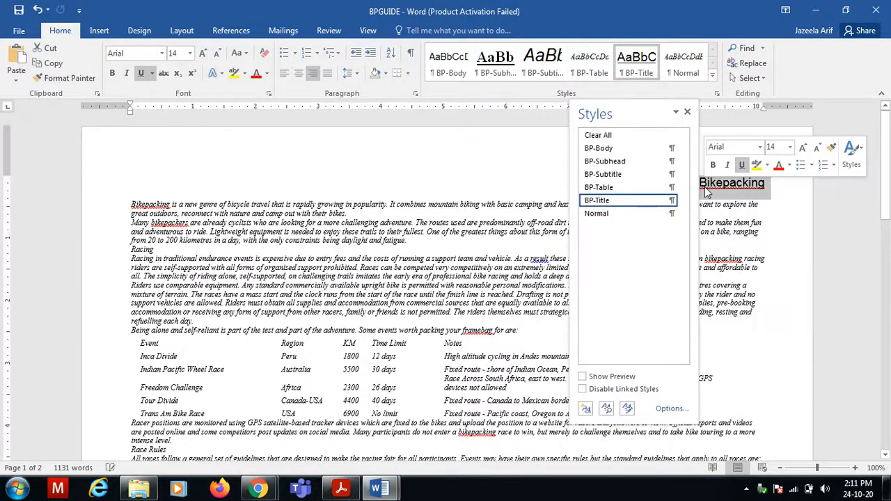
click(670, 201)
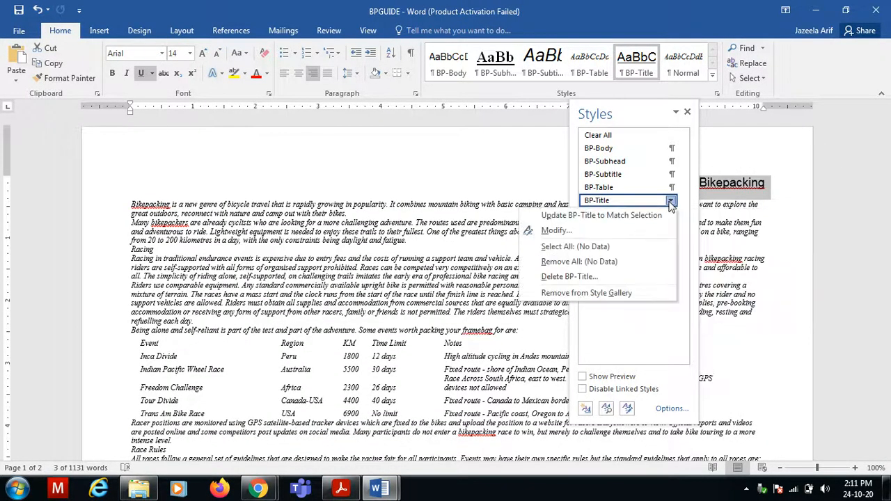
click(617, 201)
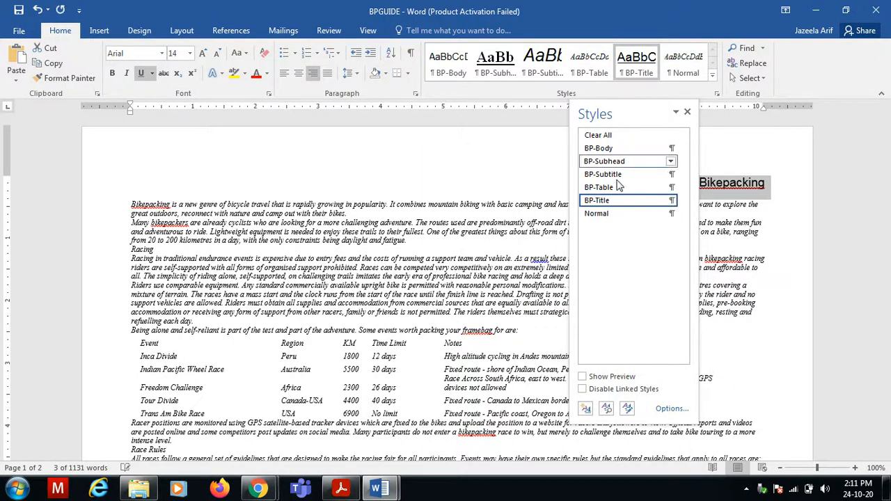
drag(621, 107, 879, 115)
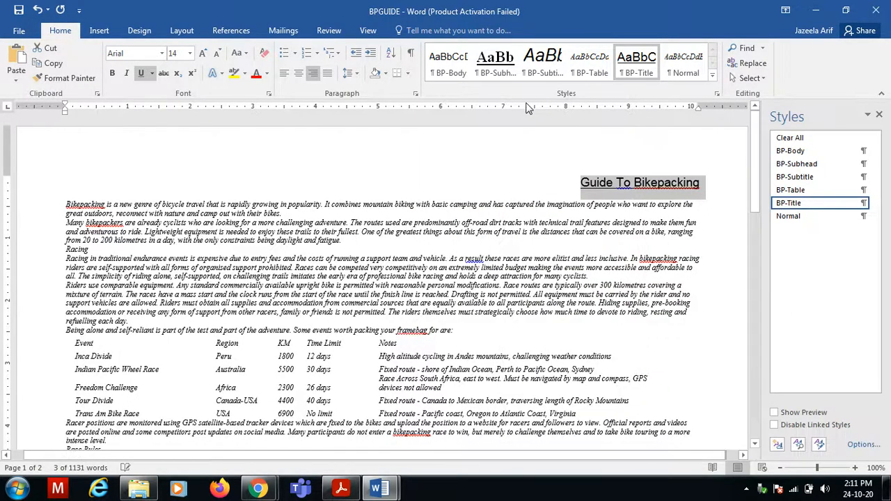
Check question 6, modify the BP-Title style's font to Times New Roman, and try to set its size to 34 points.
click(342, 489)
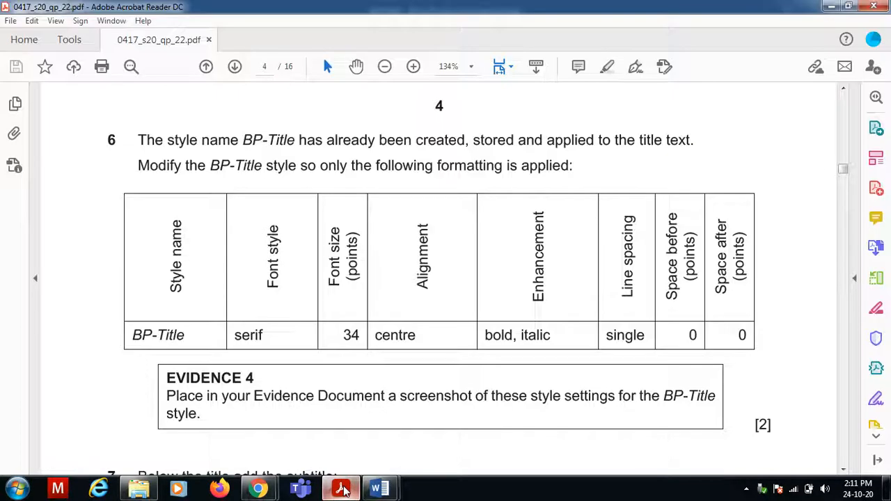
click(342, 490)
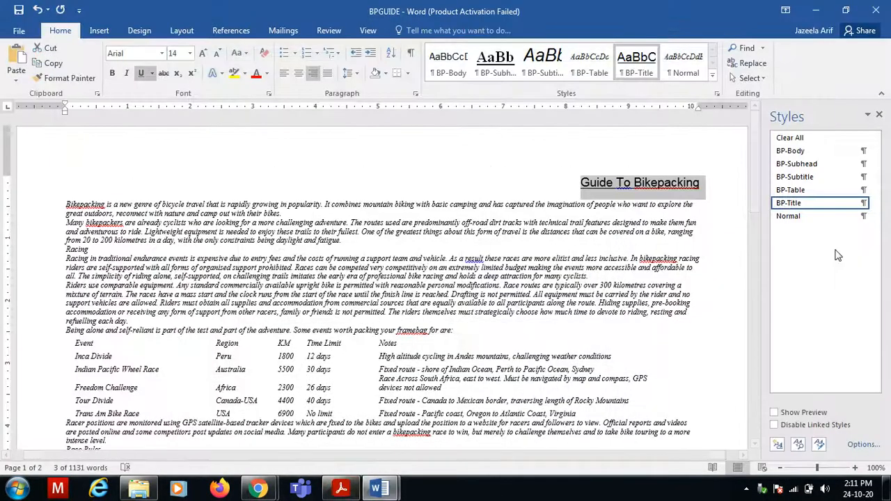
click(862, 203)
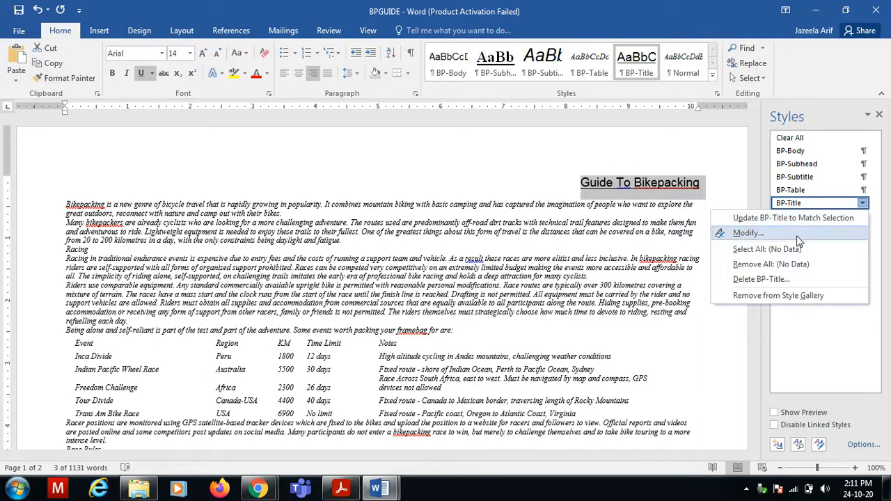
click(799, 236)
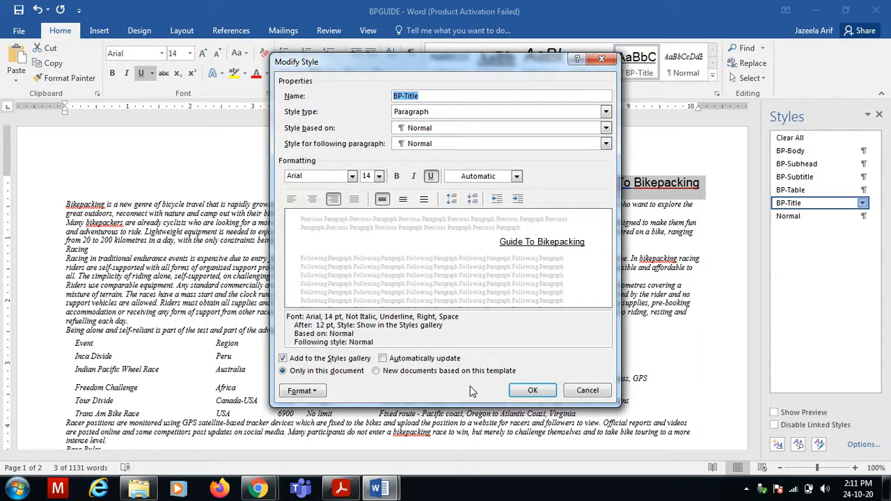
click(342, 489)
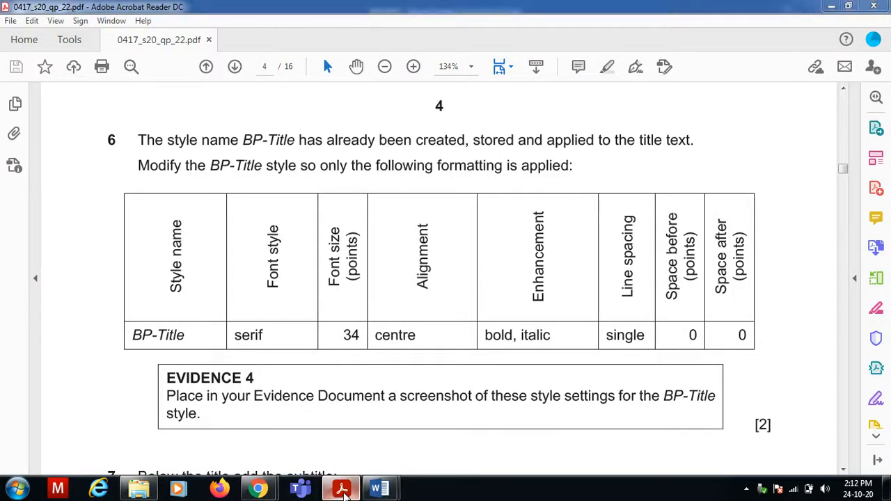
click(342, 489)
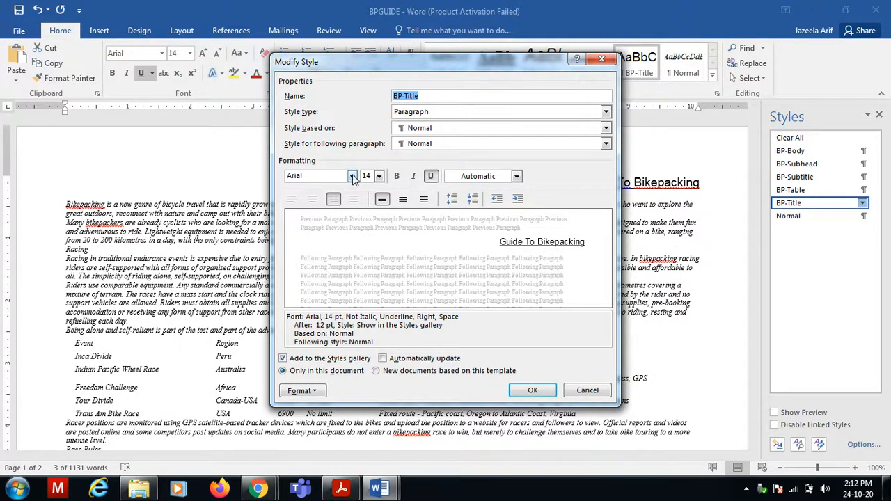
click(353, 176)
click(352, 218)
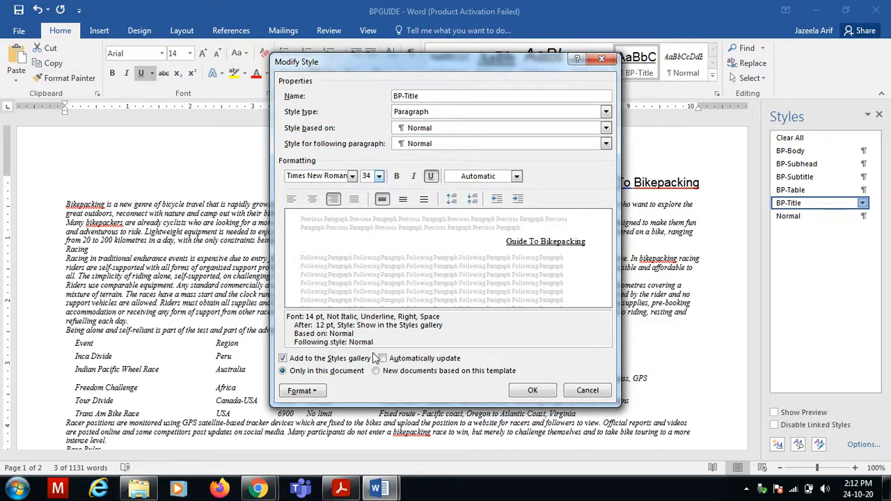
Centre the BP-Title style, make it bold and italic, and remove its underline, following question 6.
click(340, 488)
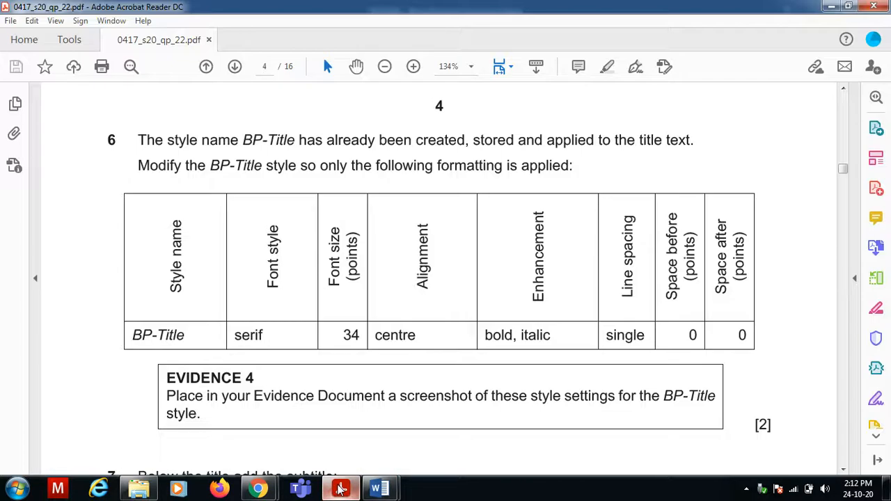
click(340, 488)
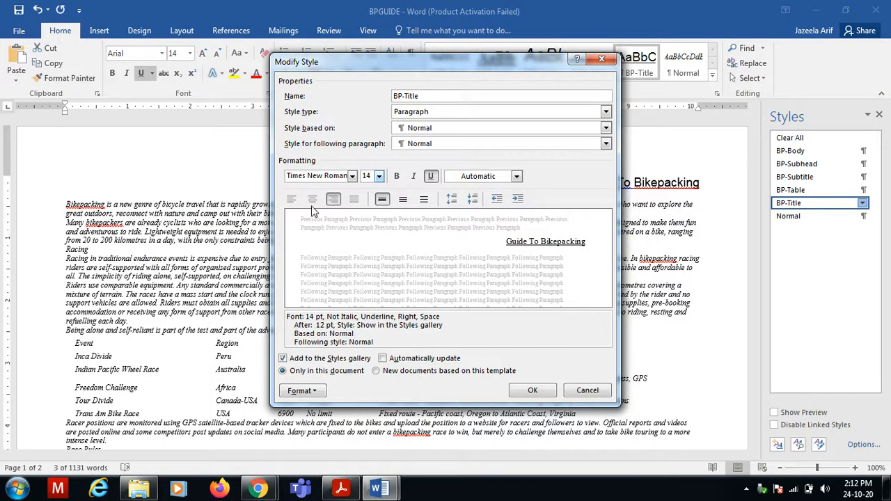
click(312, 200)
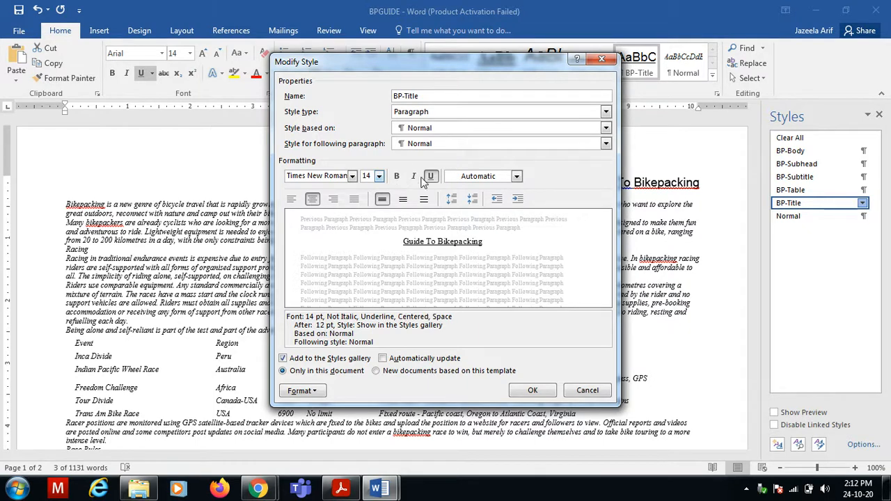
click(397, 176)
click(415, 177)
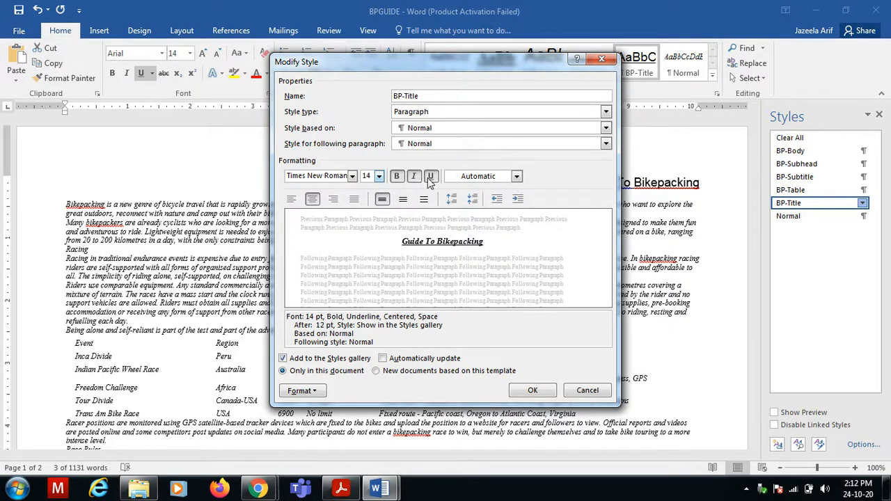
click(432, 176)
Set the space after to 0 pt in the BP-Title style's paragraph settings, as question 6 requires.
click(328, 491)
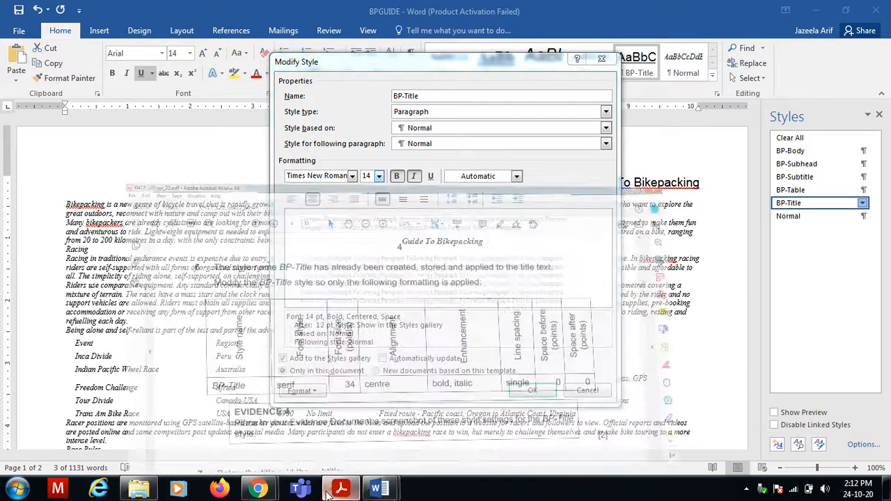
click(380, 489)
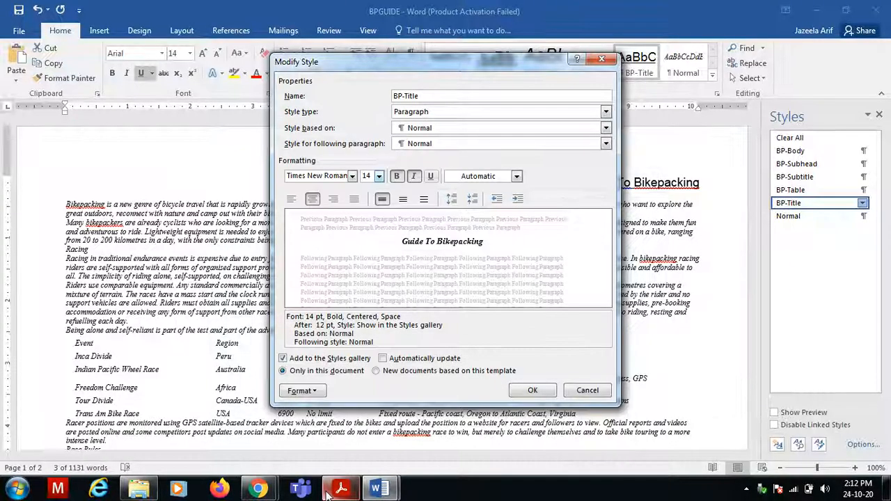
click(304, 392)
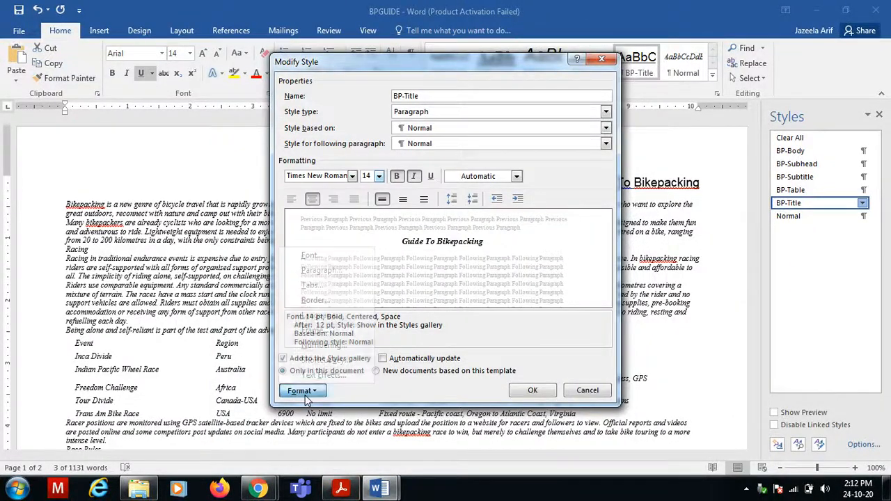
click(332, 276)
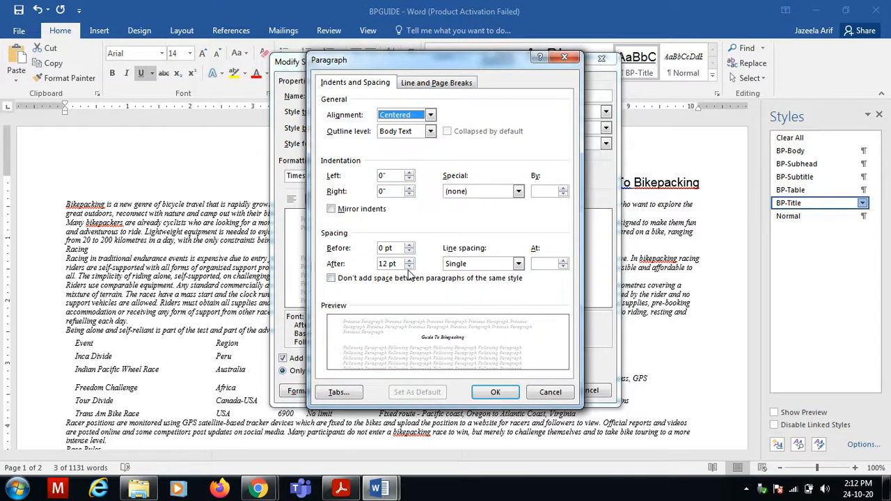
key(alt+f)
click(409, 263)
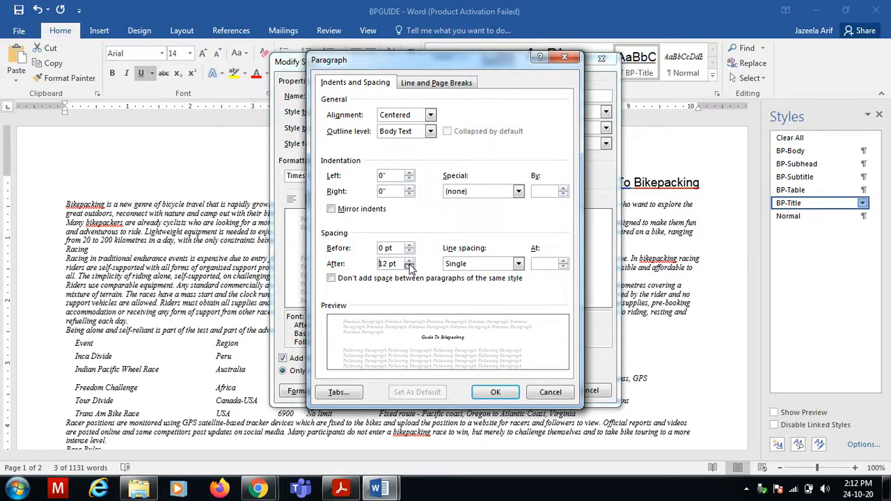
click(409, 267)
click(409, 267)
click(489, 392)
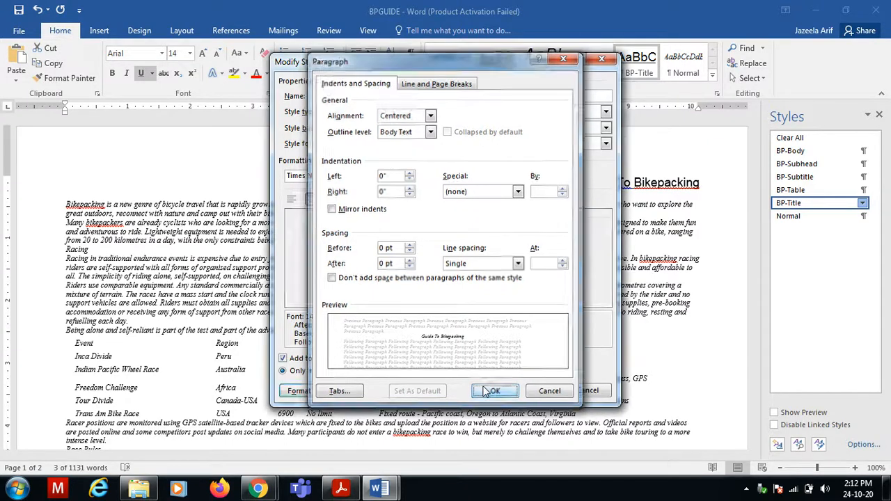
Recheck question 6, capture the BP-Title settings for Evidence 4, and apply the style changes.
click(341, 490)
click(341, 491)
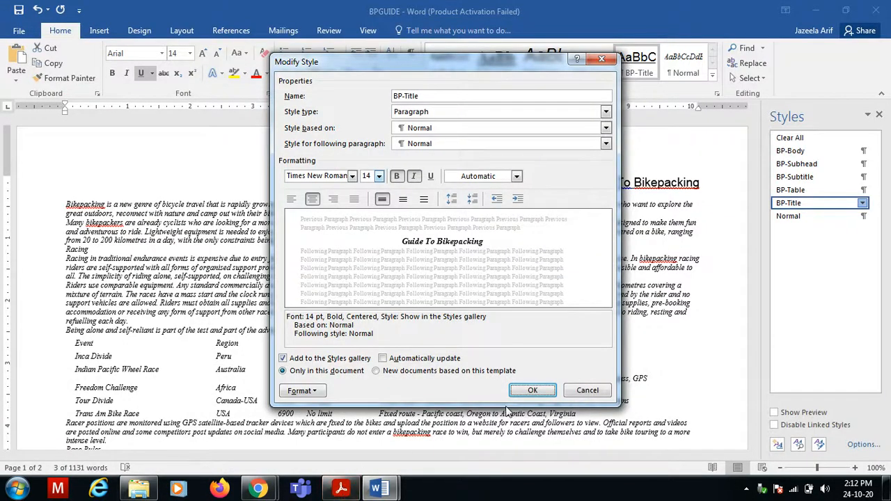
click(529, 389)
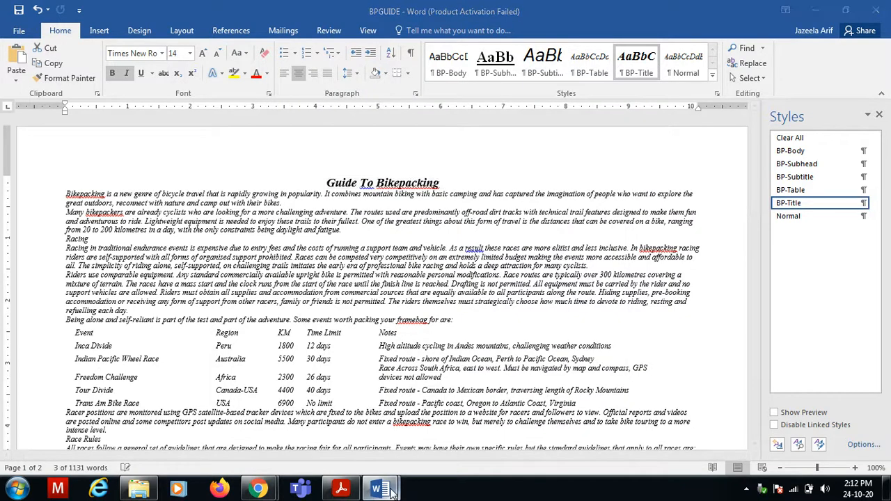
Paste the BP-Title settings screenshot below "Step 6 - EVIDENCE 4 here:" in the evidence document J220EVIDENCE0001.
mouse_move(379, 489)
click(392, 433)
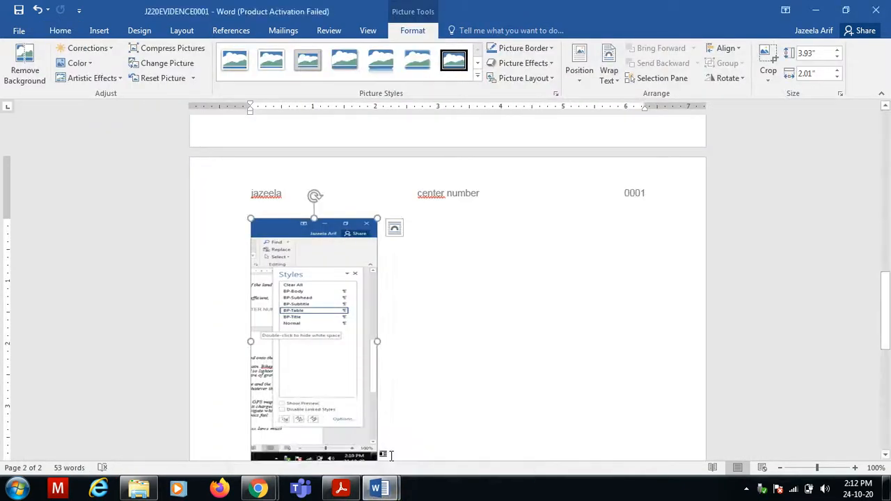
click(390, 454)
text(Step 6 - EVIDENCE 4 here:)
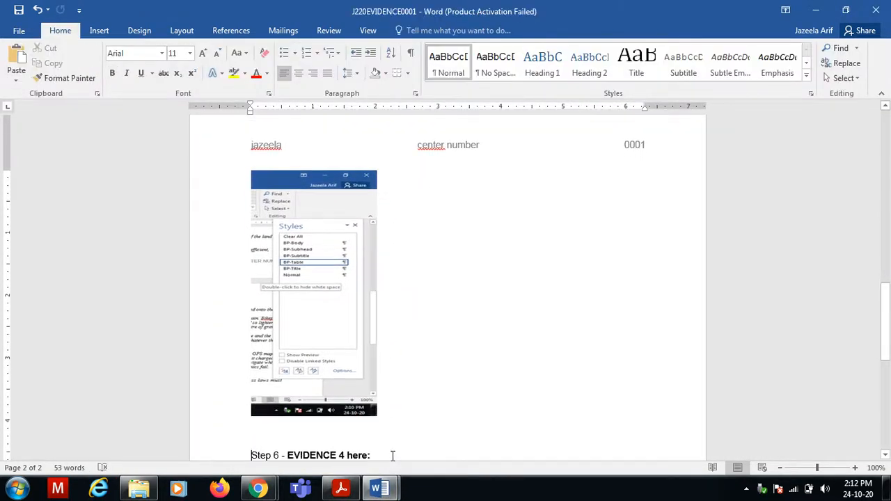
key(ctrl+v)
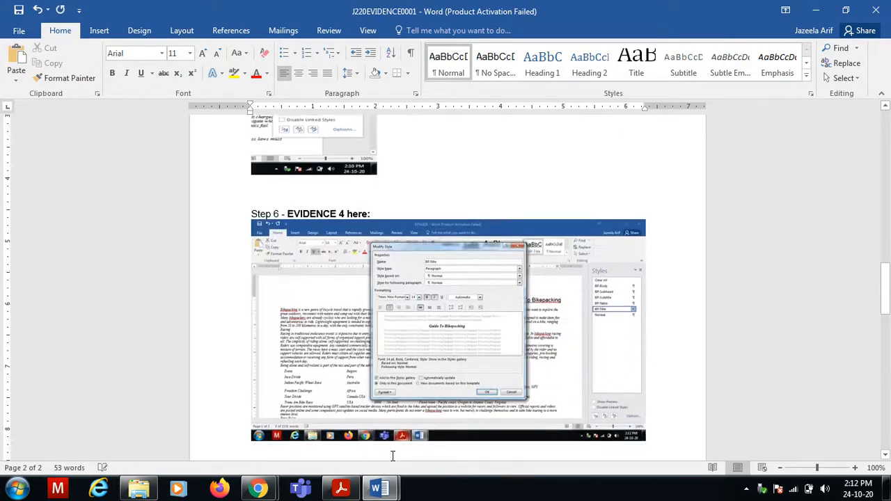
Recheck question 6 in the exam paper, set the BP-Title style's font size to 34 in BPGUIDE, and capture its settings.
click(350, 493)
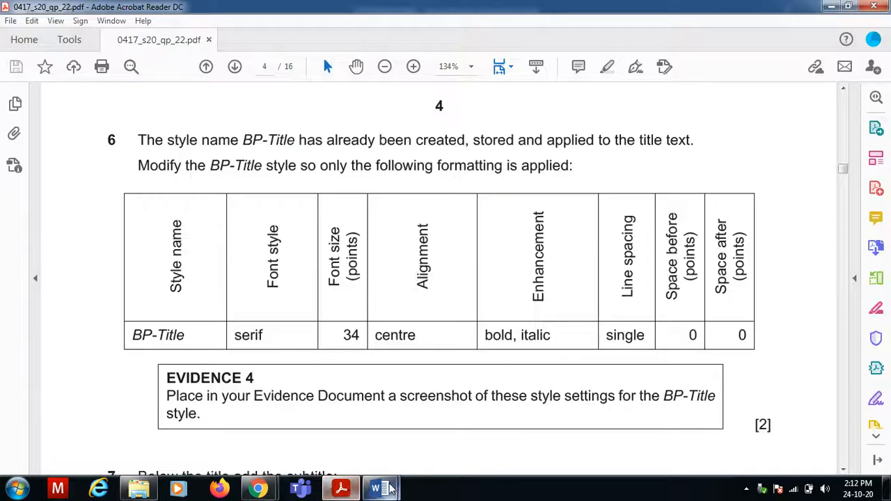
mouse_move(379, 489)
click(437, 438)
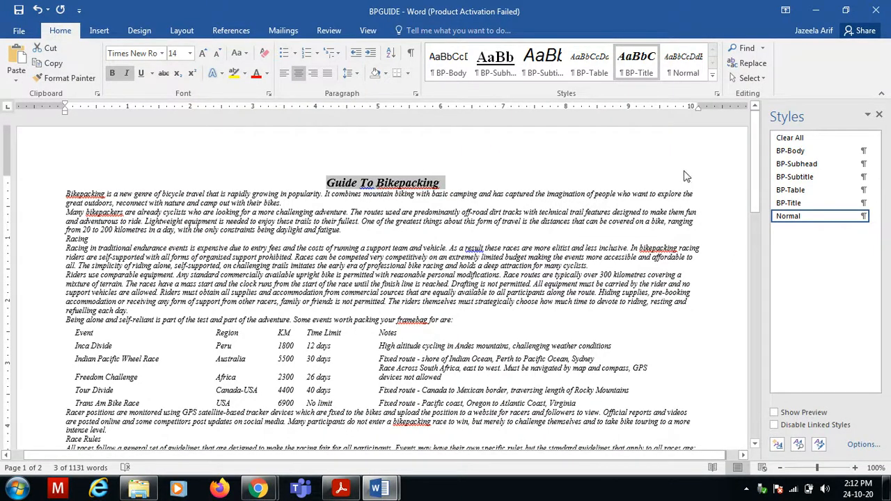
click(826, 203)
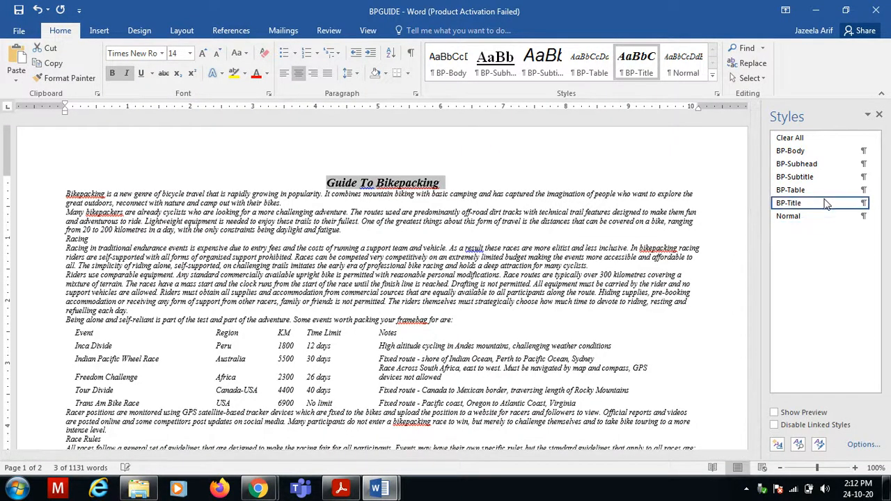
click(862, 203)
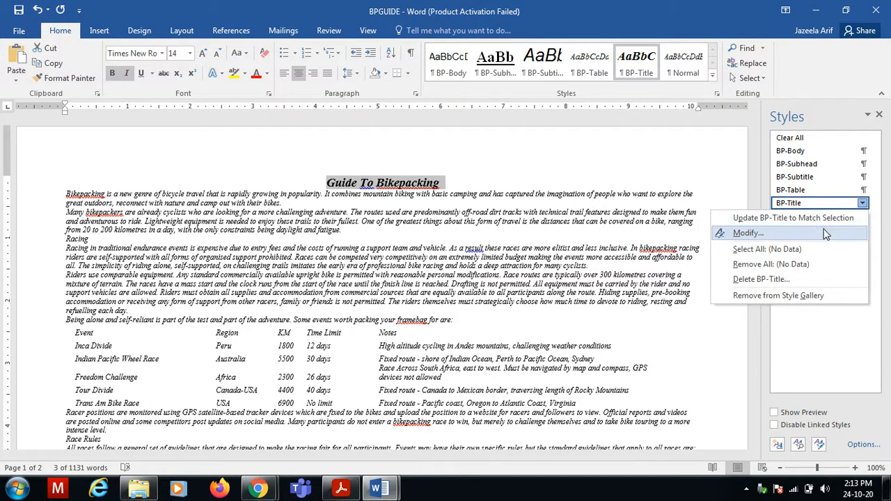
click(825, 233)
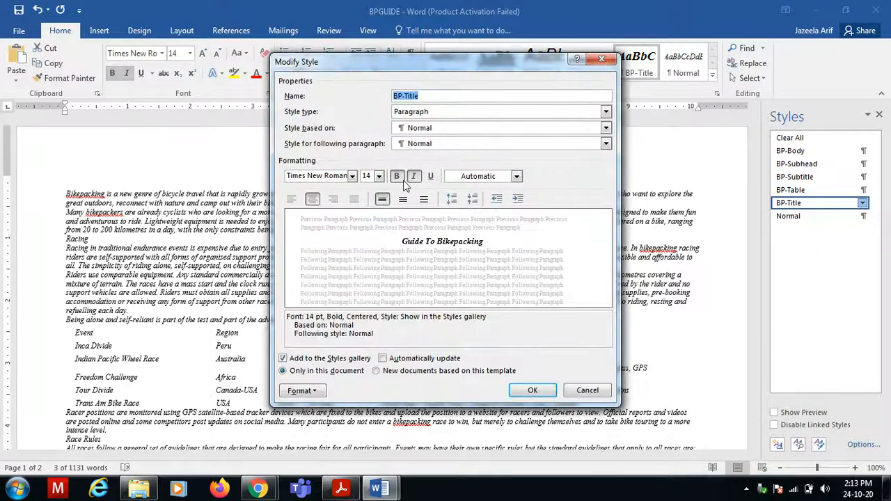
click(378, 176)
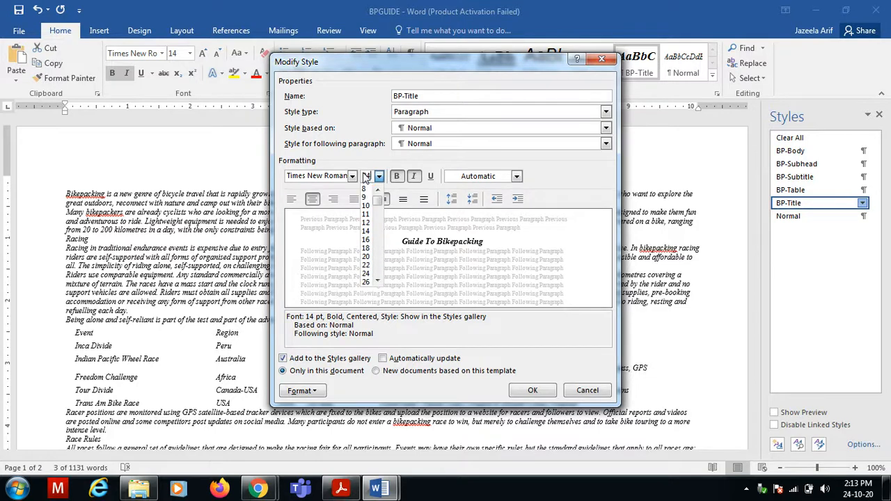
text(34)
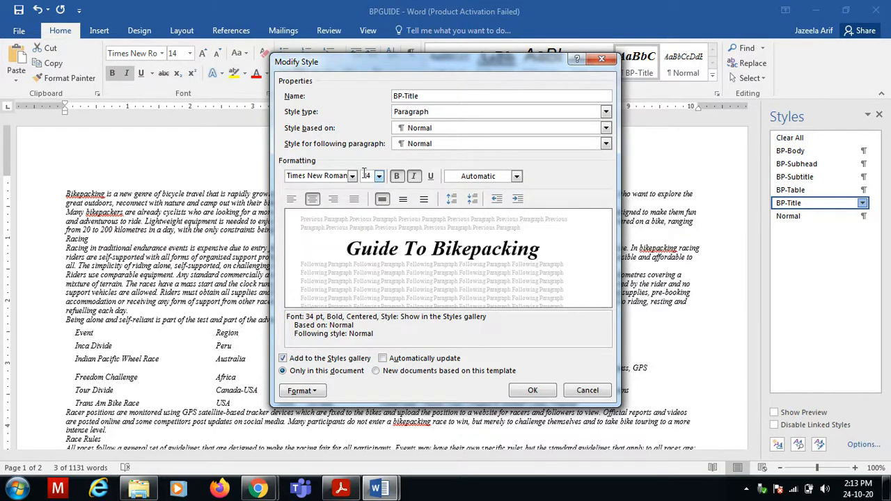
click(532, 391)
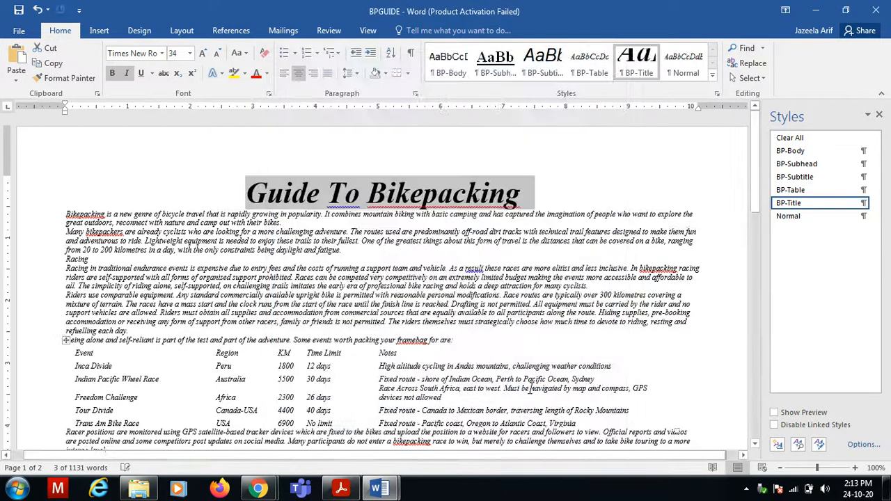
Replace the Evidence 4 screenshot in J220EVIDENCE0001 with the new capture of the BP-Title style settings.
mouse_move(379, 489)
click(309, 418)
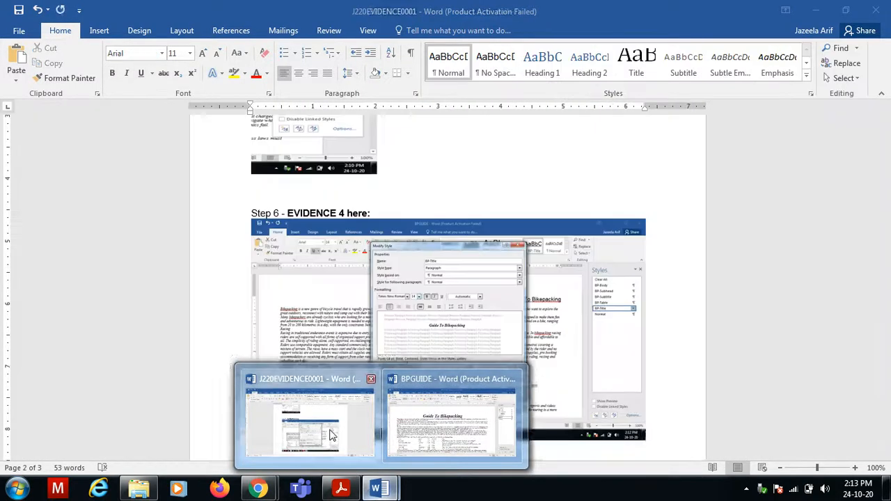
click(408, 388)
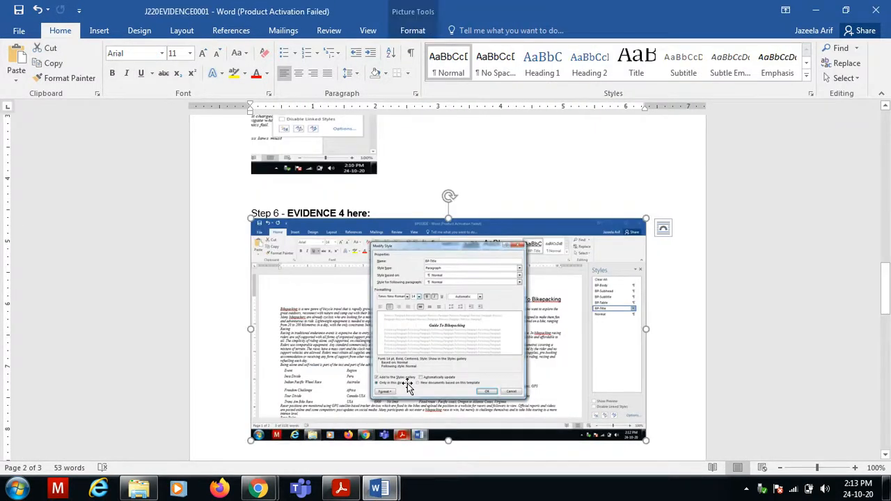
key(Delete)
key(ctrl+v)
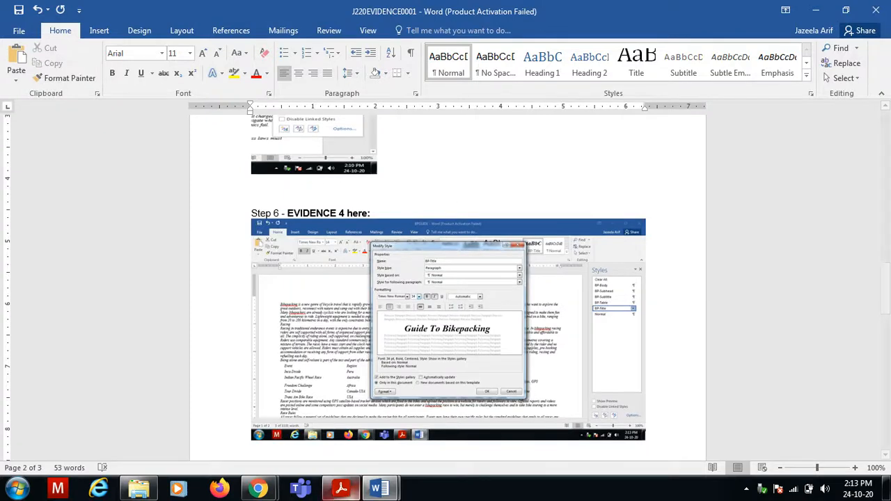
Following question 7 in the exam paper, add "Produced by:" and the candidate's name below BPGUIDE's title in the BP-Subtitle style.
click(341, 490)
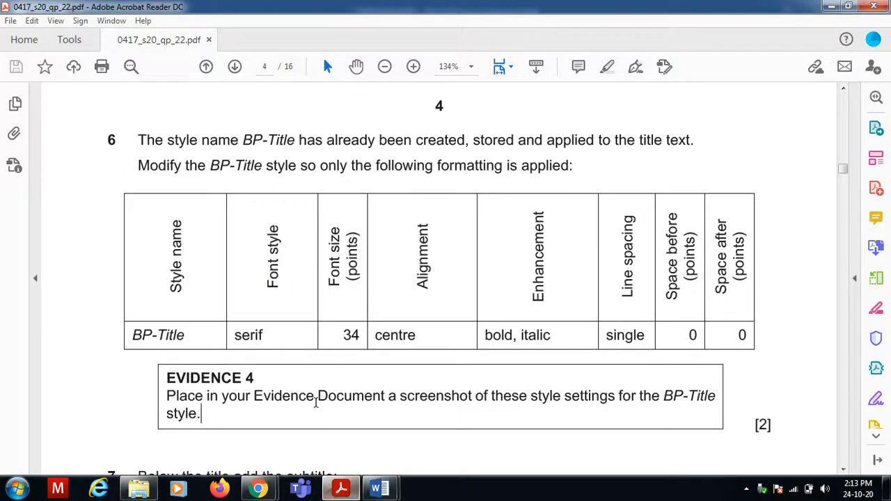
scroll(315, 402, down, 5)
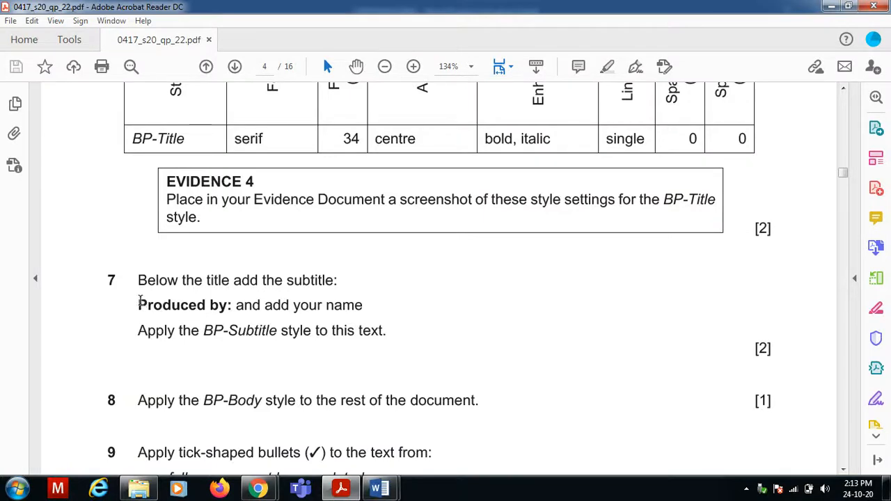
drag(139, 302, 230, 307)
key(ctrl+c)
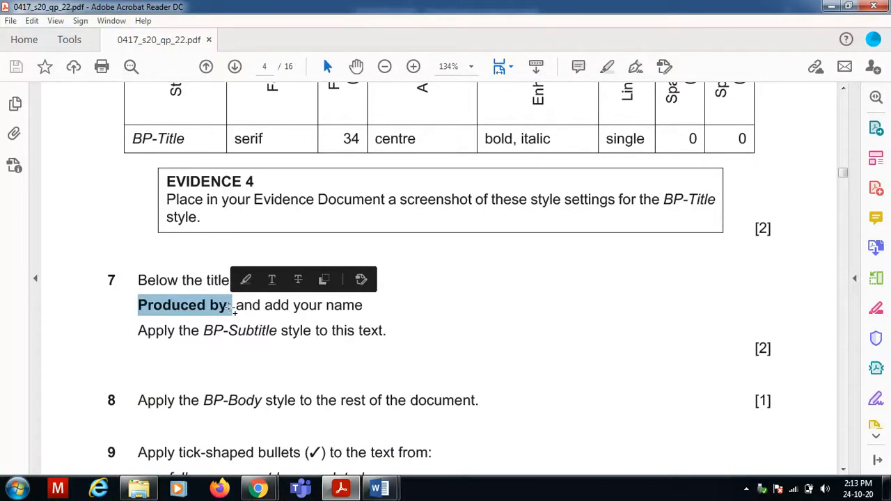
mouse_move(385, 485)
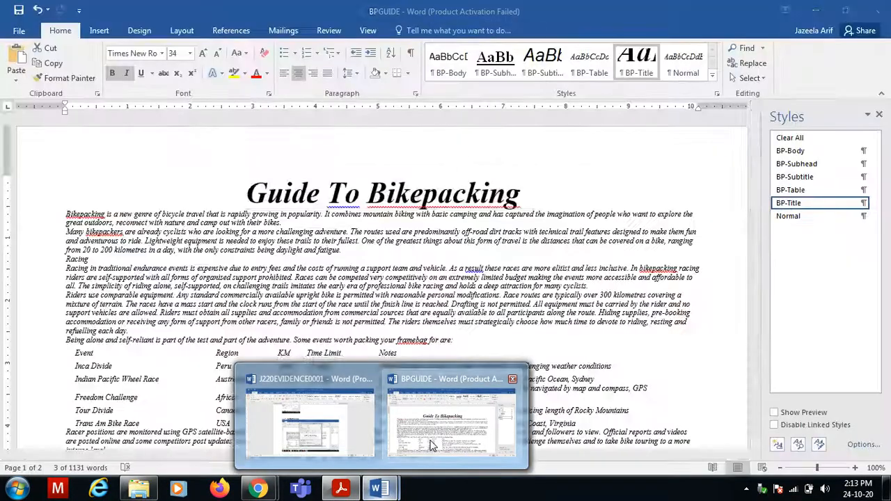
click(455, 421)
click(531, 191)
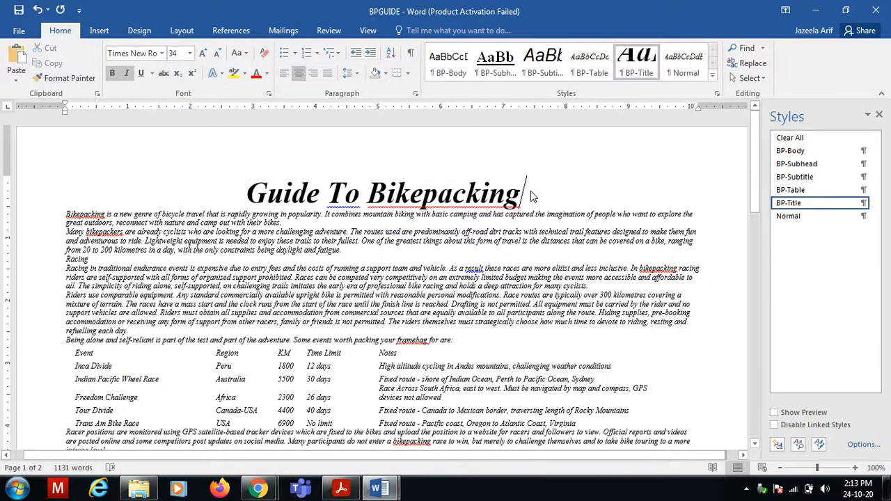
key(Return)
key(ctrl+v)
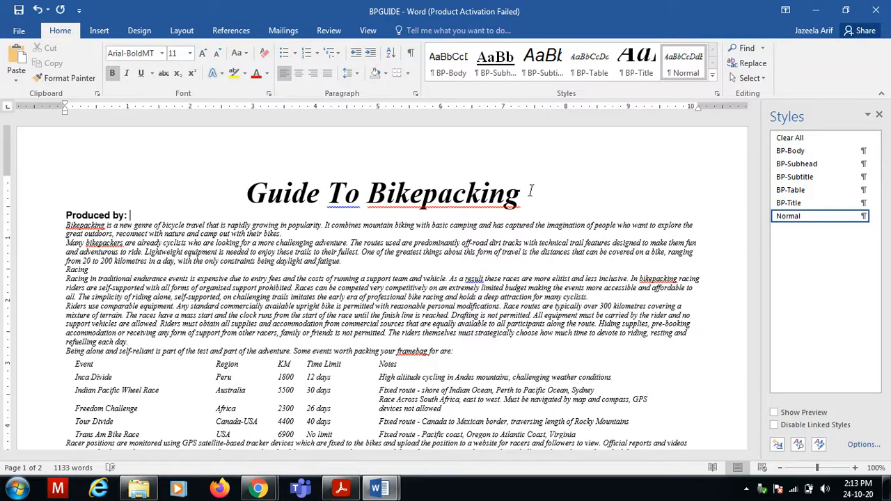
text(Jazeela)
triple_click(155, 215)
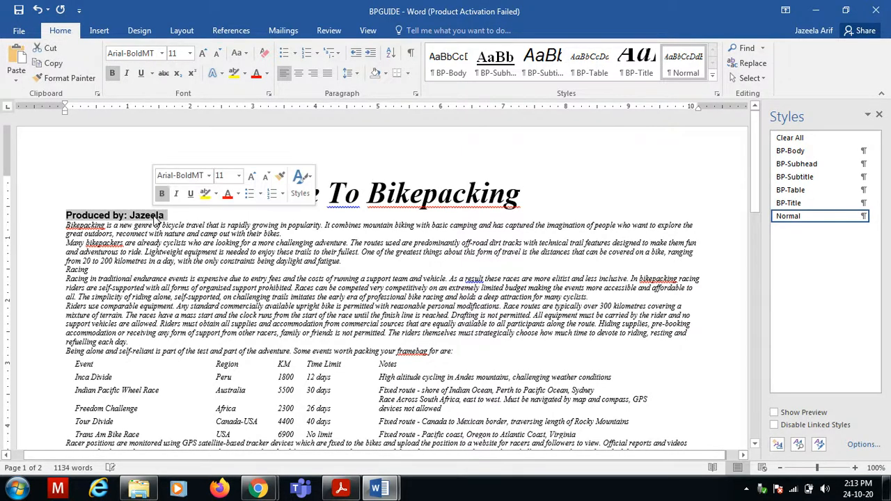
click(836, 178)
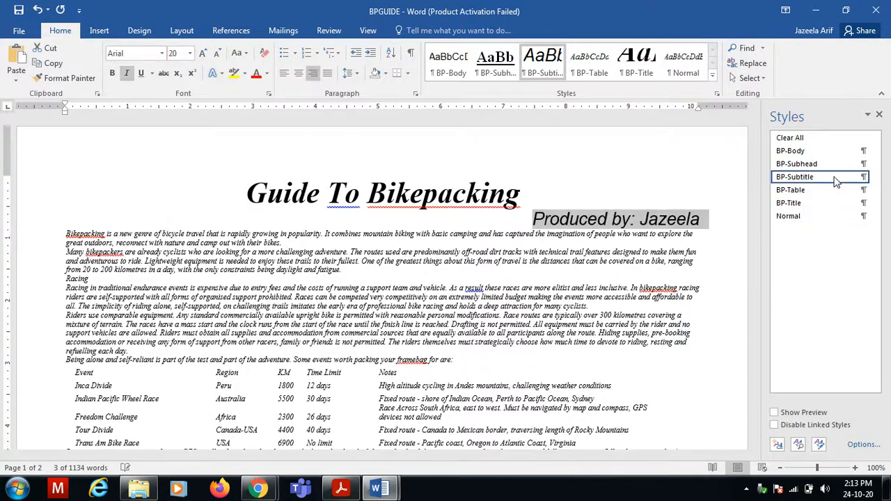
Read question 8 in the exam paper and apply the BP-Body style to all BPGUIDE text below the subtitle.
click(341, 488)
click(259, 400)
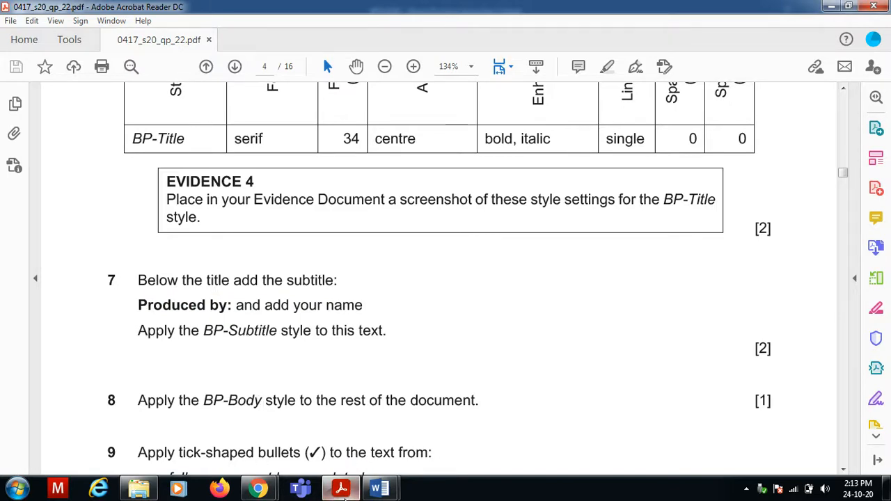
click(341, 489)
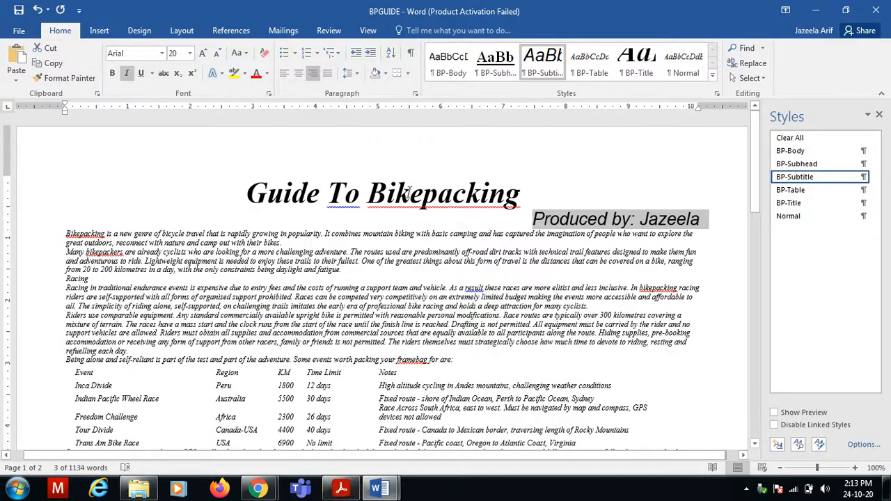
click(416, 194)
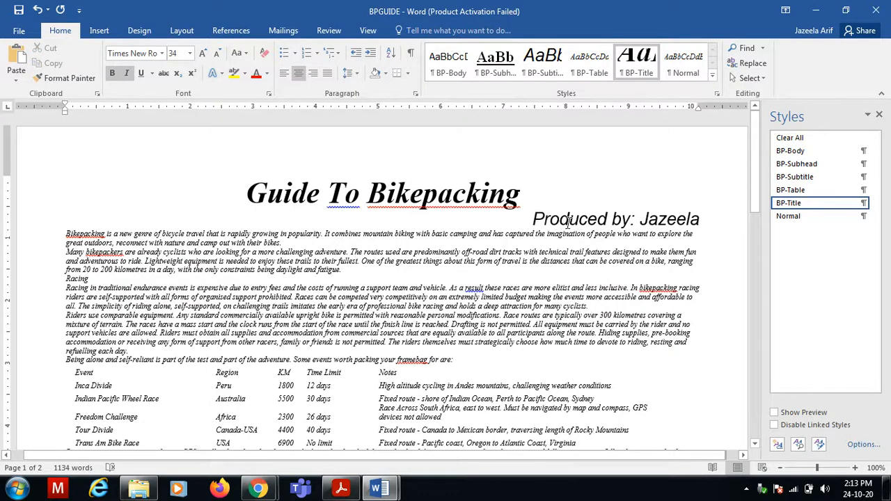
click(569, 220)
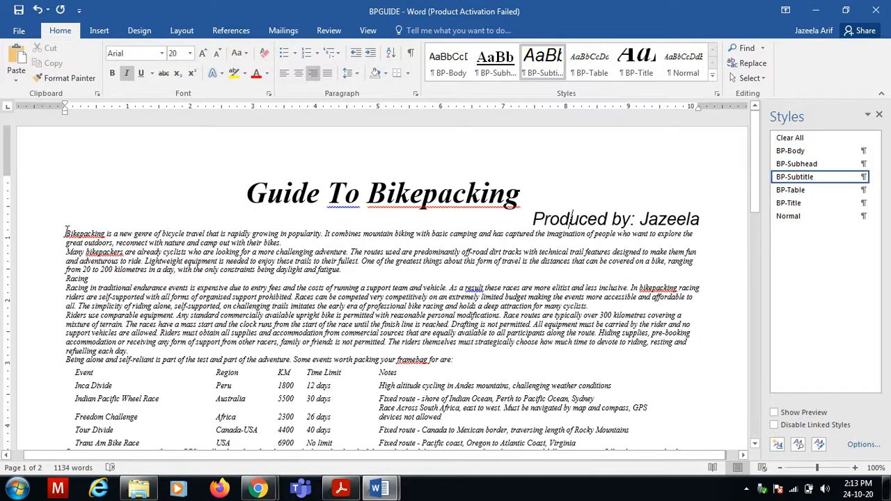
drag(66, 232, 294, 393)
drag(322, 294, 327, 198)
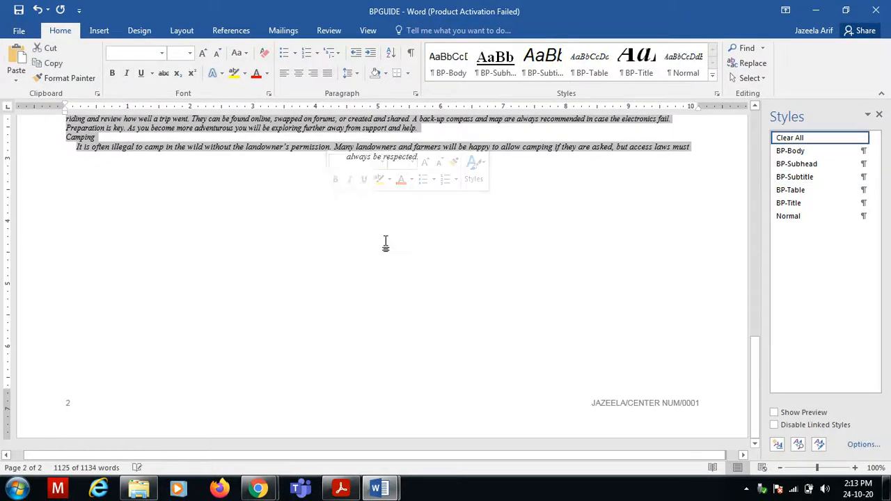
shift+click(415, 157)
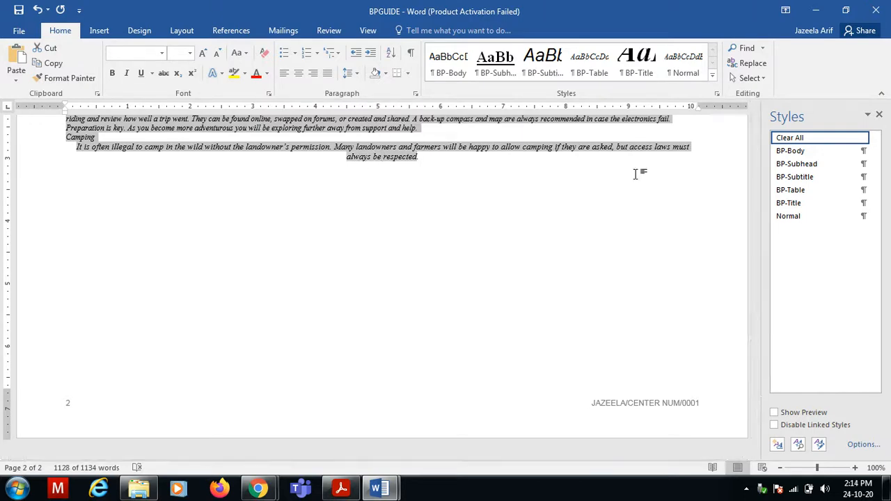
click(816, 153)
scroll(383, 278, down, 6)
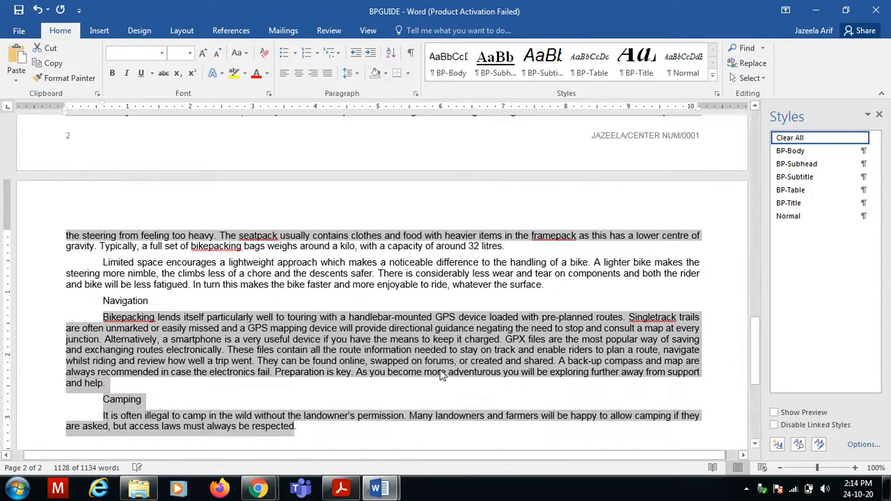
Copy the opening words "full course must be compl" from question 9 in the exam paper and find them in BPGUIDE.
click(341, 490)
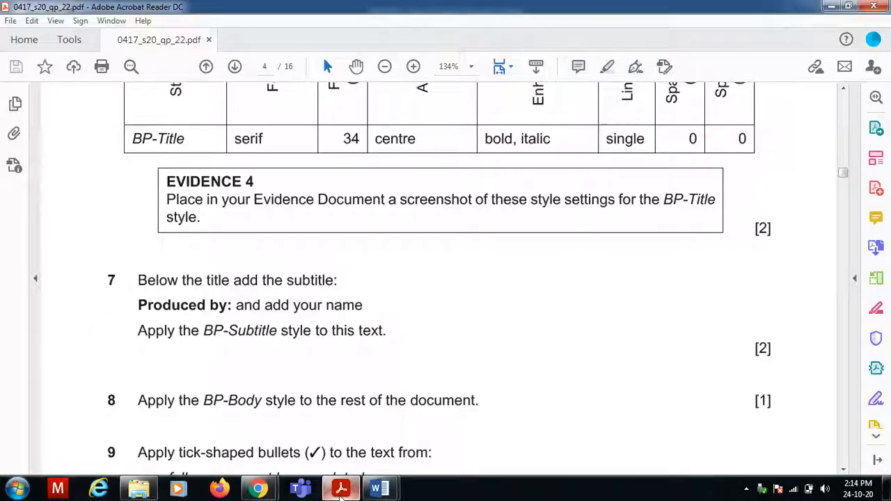
scroll(269, 451, down, 3)
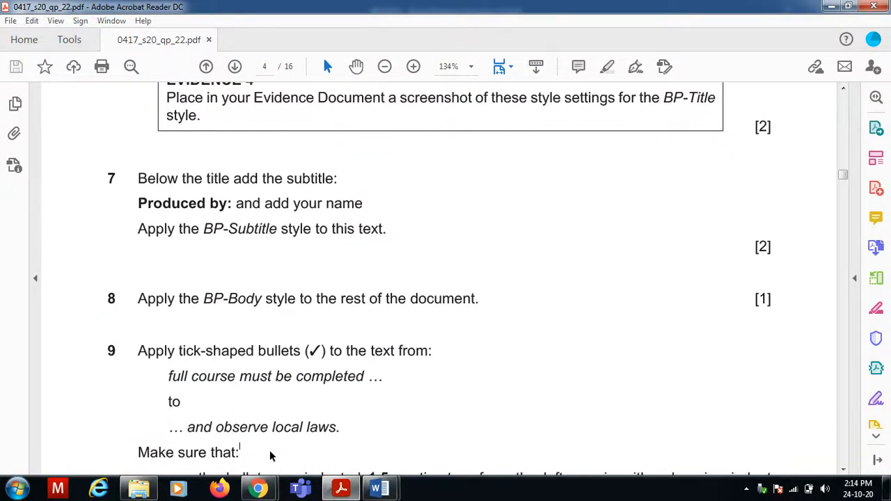
drag(167, 375, 338, 370)
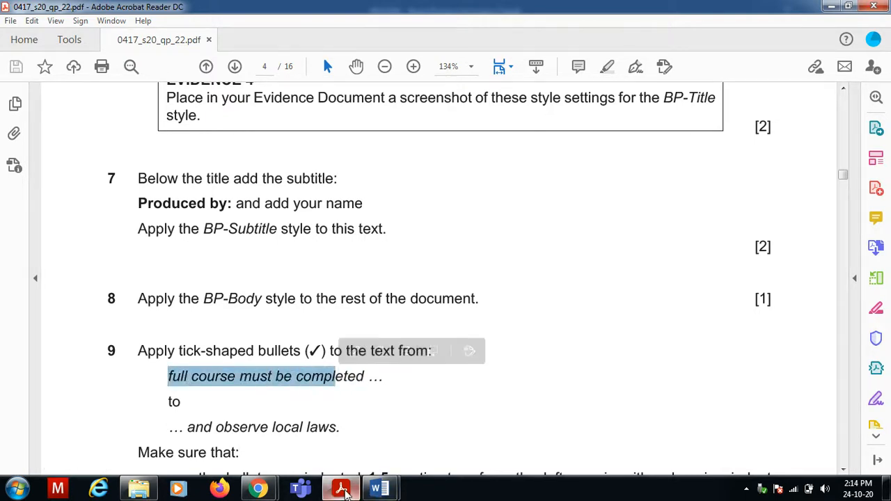
click(376, 489)
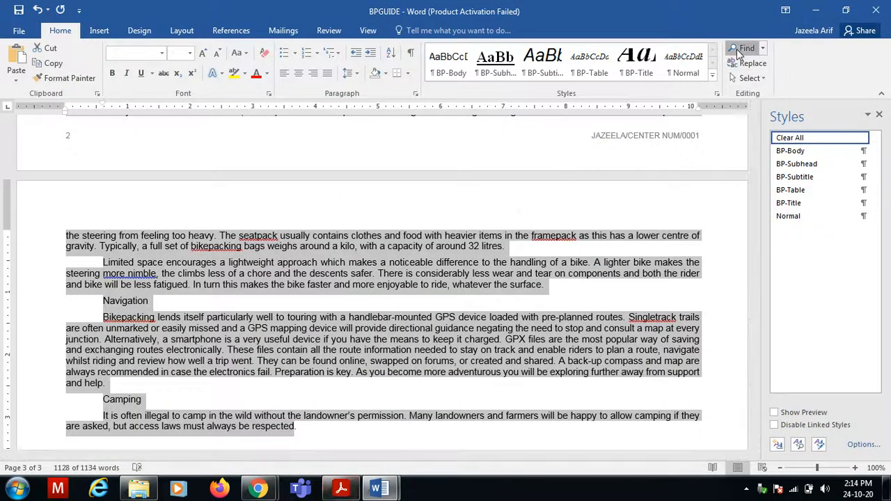
click(736, 49)
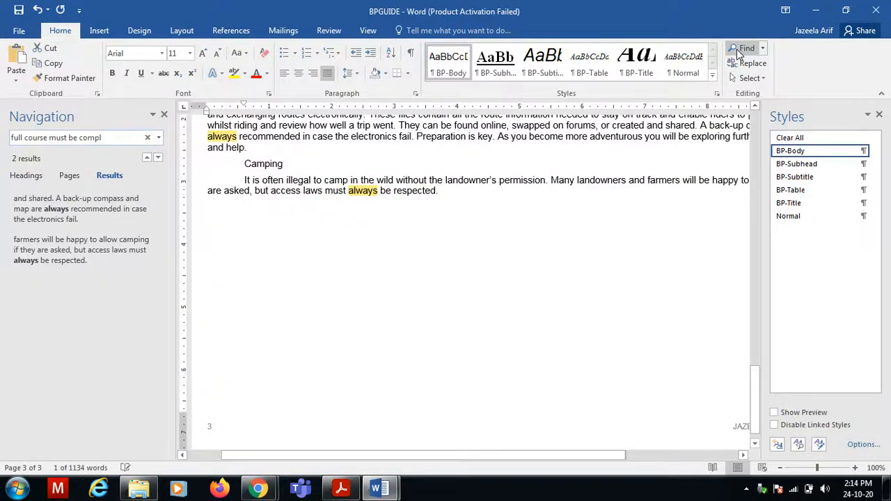
click(302, 207)
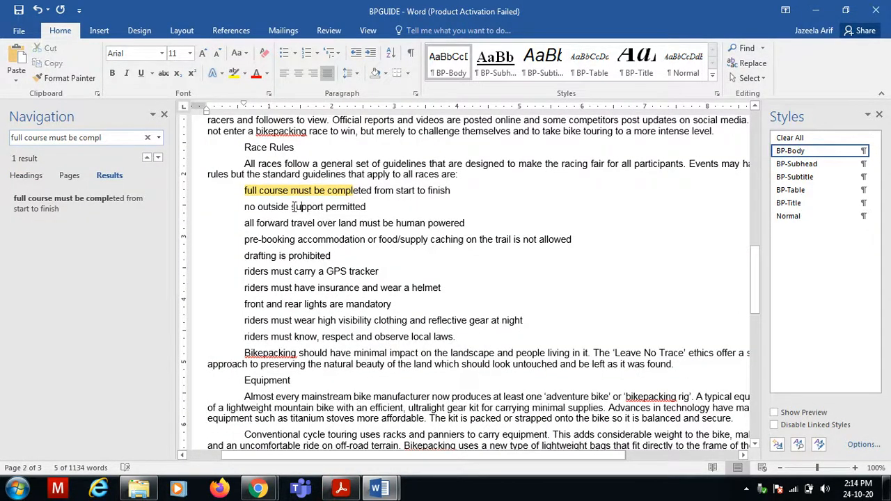
Apply tick-shaped bullets to the race rules from "full course must be completed" to "observe local laws", and return to question 9.
drag(243, 192, 458, 338)
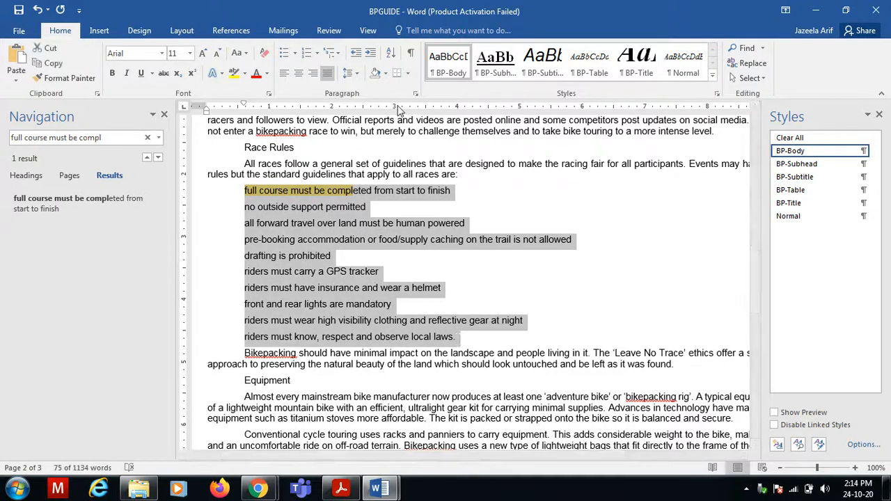
click(295, 54)
click(325, 123)
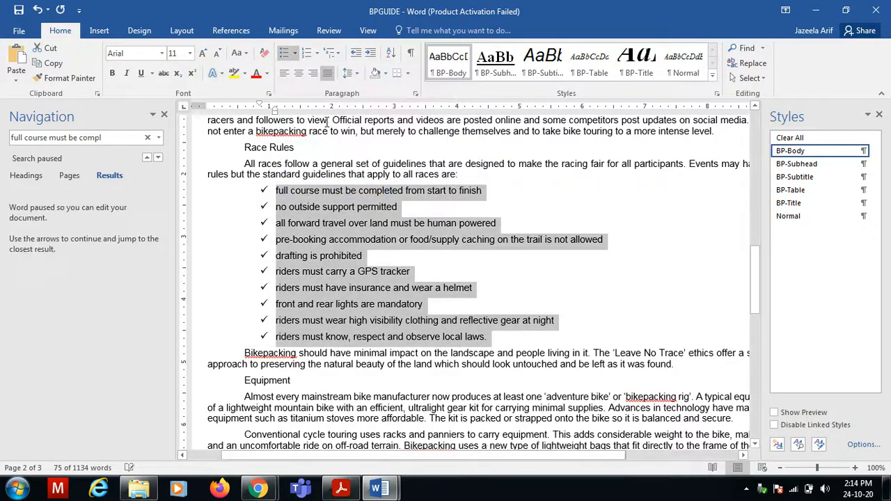
click(340, 489)
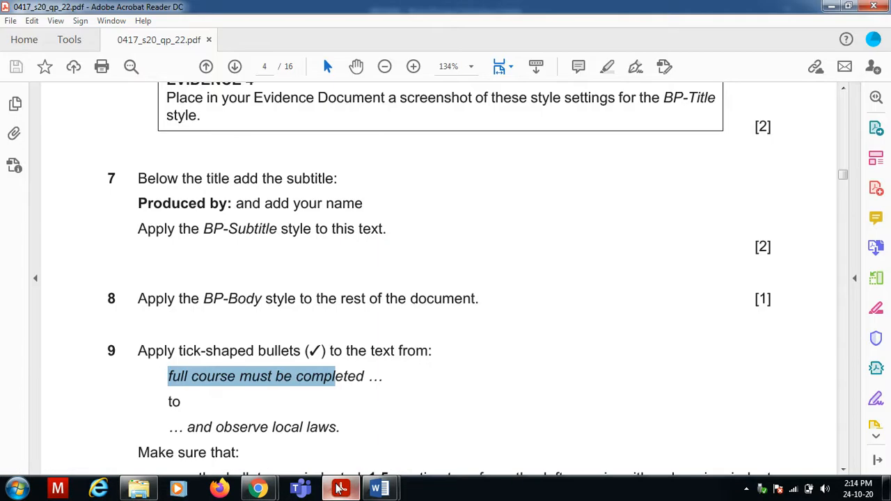
Read question 9's bullet requirements in the exam paper and set the tick-bulleted race rules' left indent to 1.5 cm in BPGUIDE.
click(224, 452)
scroll(224, 451, down, 3)
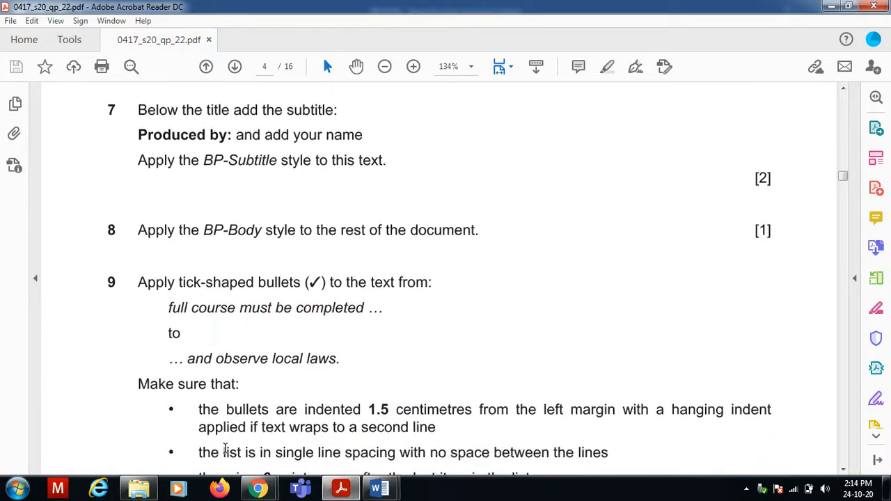
scroll(224, 449, down, 1)
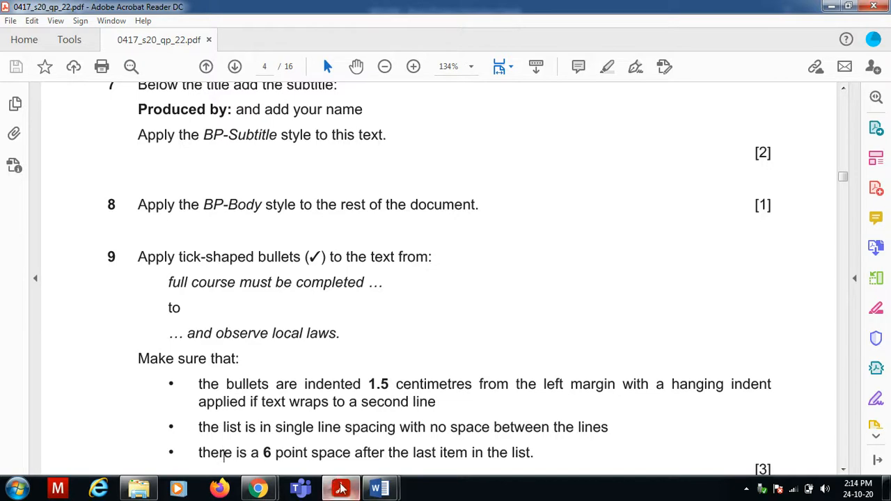
click(377, 489)
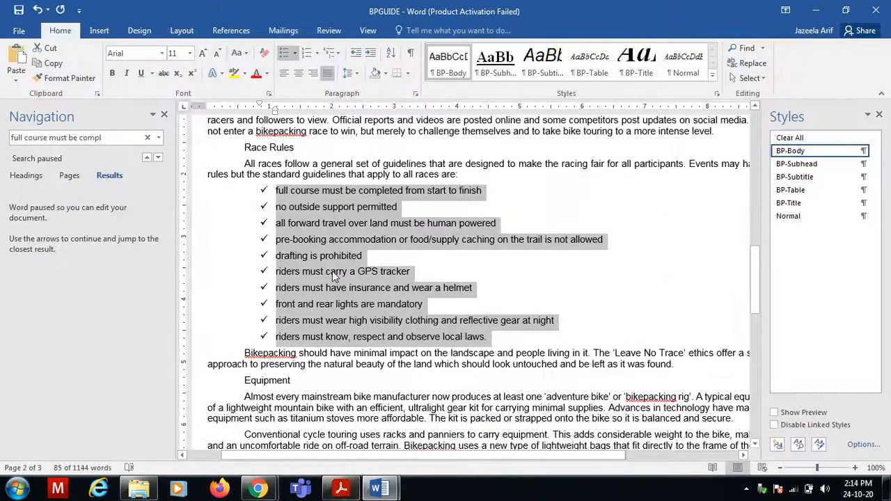
right_click(332, 276)
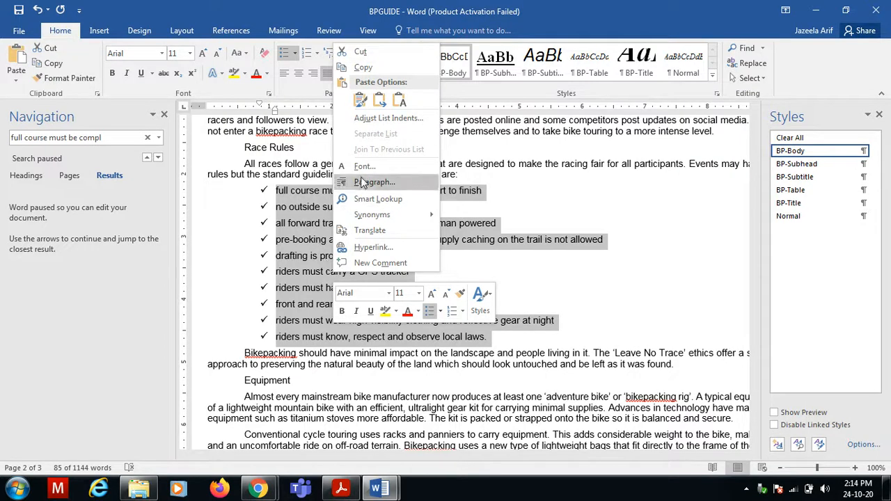
click(306, 85)
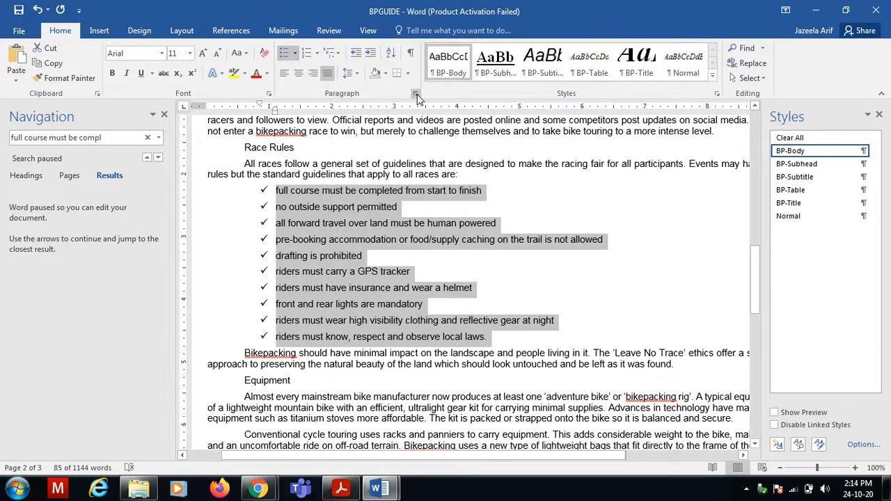
click(416, 93)
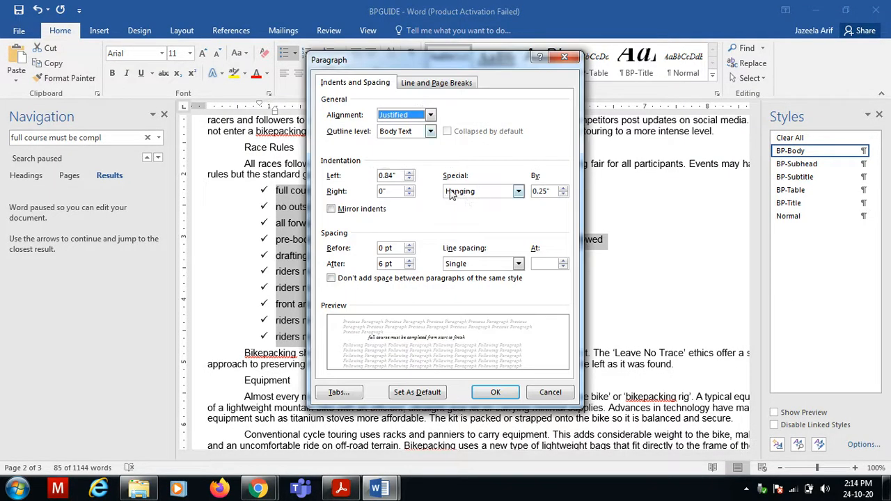
click(352, 494)
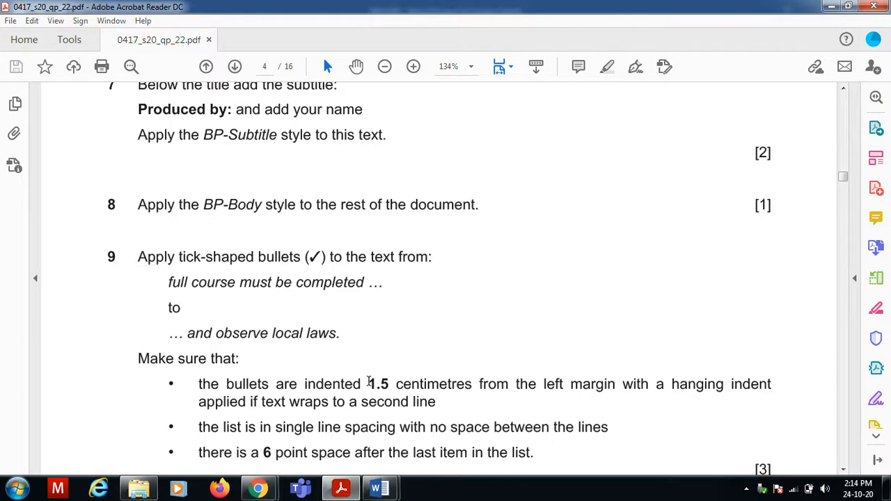
click(341, 489)
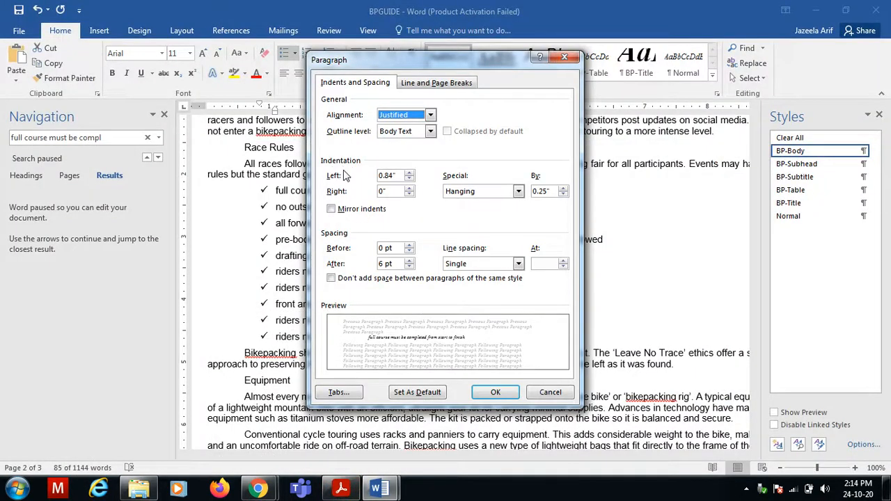
click(399, 174)
drag(399, 174, 356, 176)
text(1.5cm)
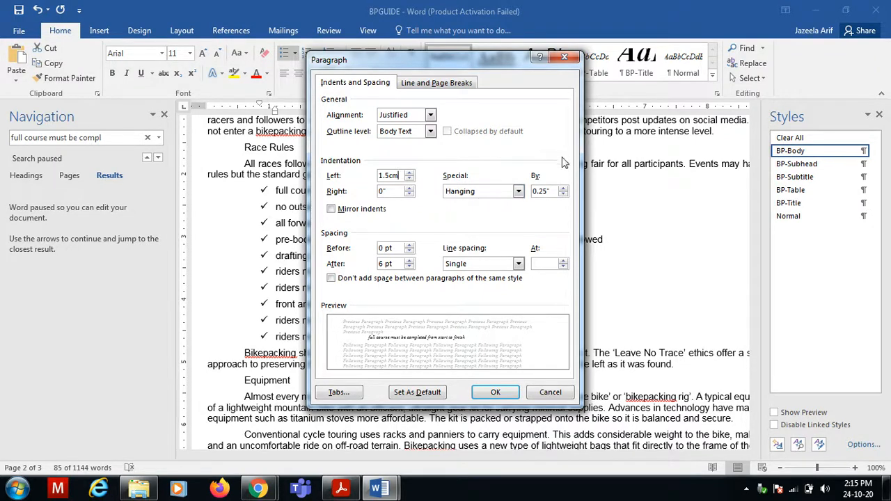
click(495, 394)
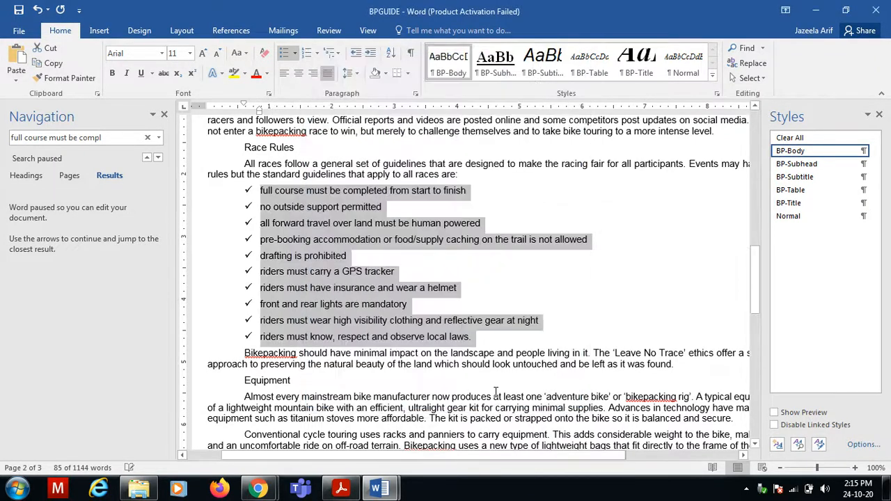
Following question 9's line spacing requirement, set the spacing after all tick-bulleted race rules to 0 pt.
click(333, 486)
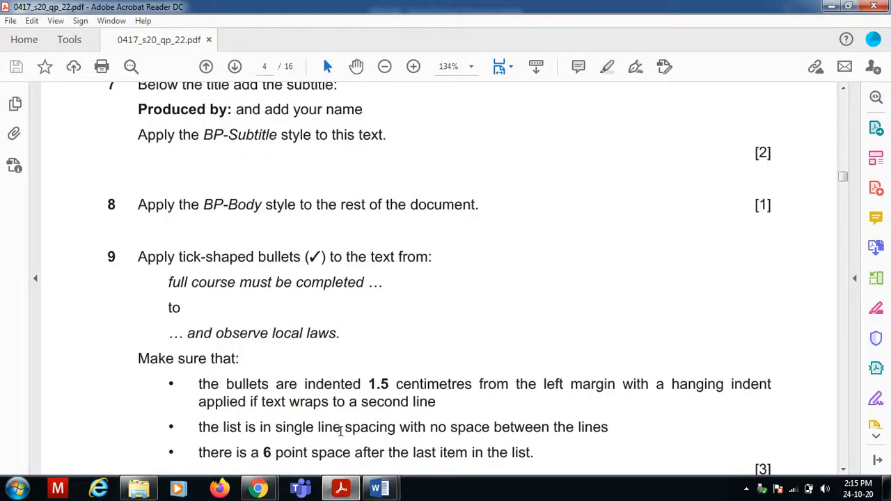
click(340, 487)
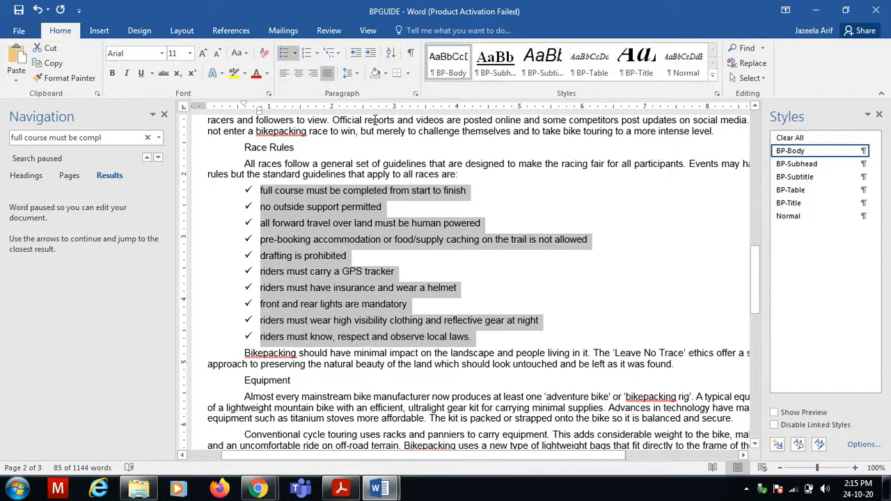
click(416, 97)
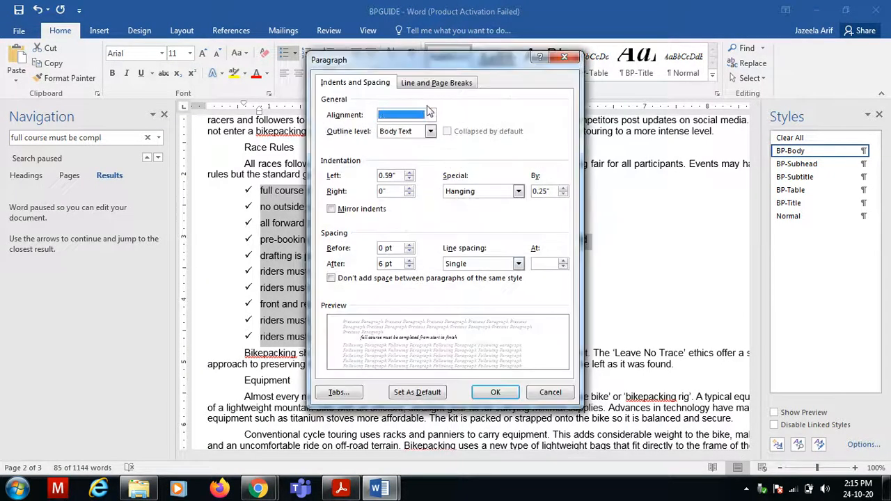
click(409, 267)
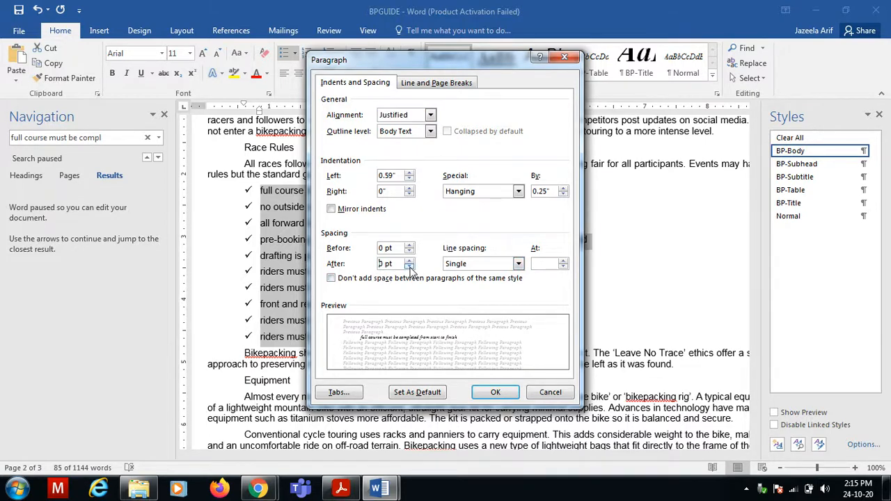
click(483, 392)
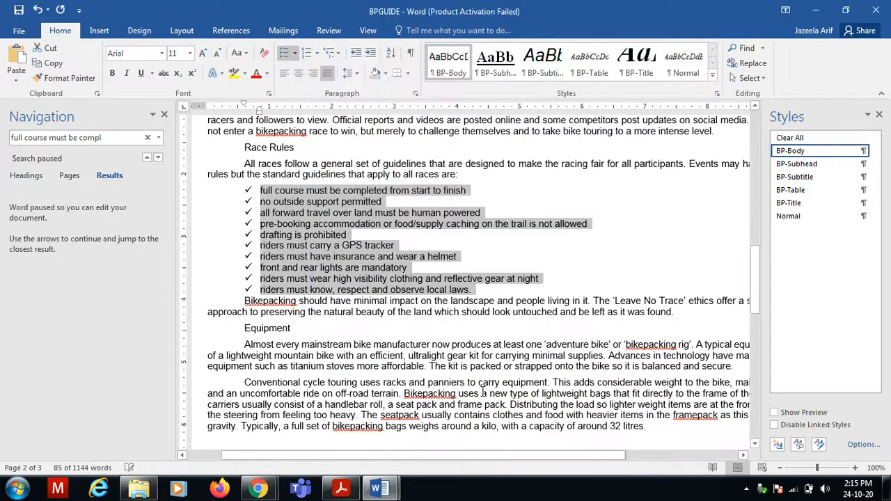
Check question 9's last requirement and set the spacing after the final bullet, "riders must know, respect and observe local laws", to 6 pt.
click(341, 488)
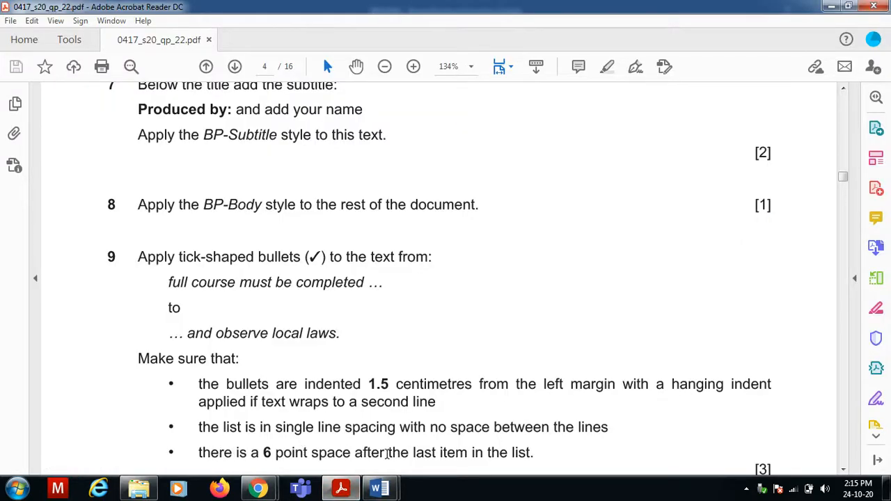
click(378, 488)
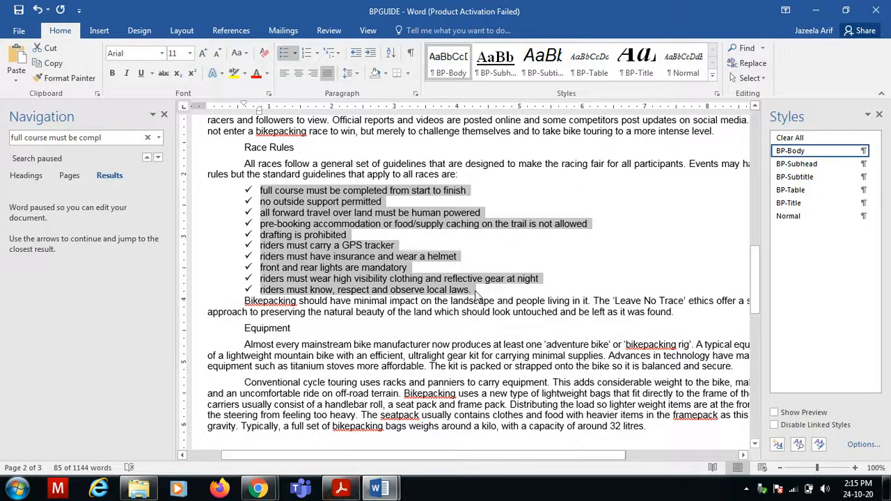
click(473, 293)
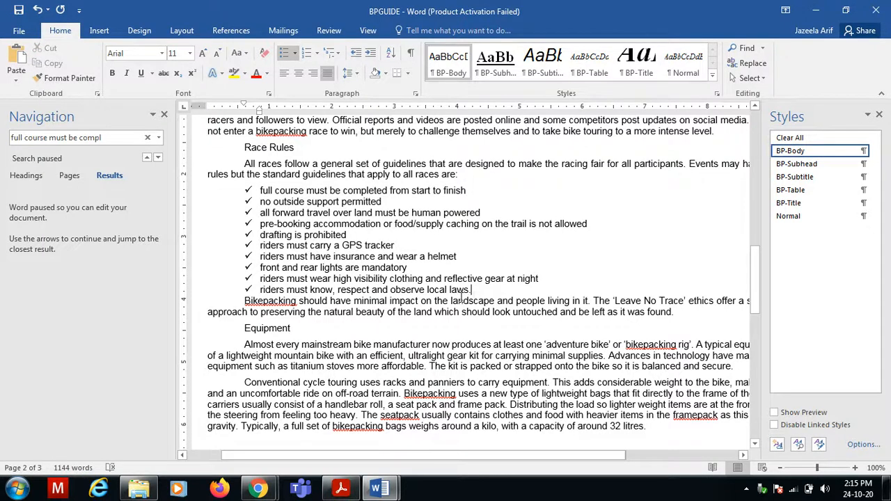
click(415, 95)
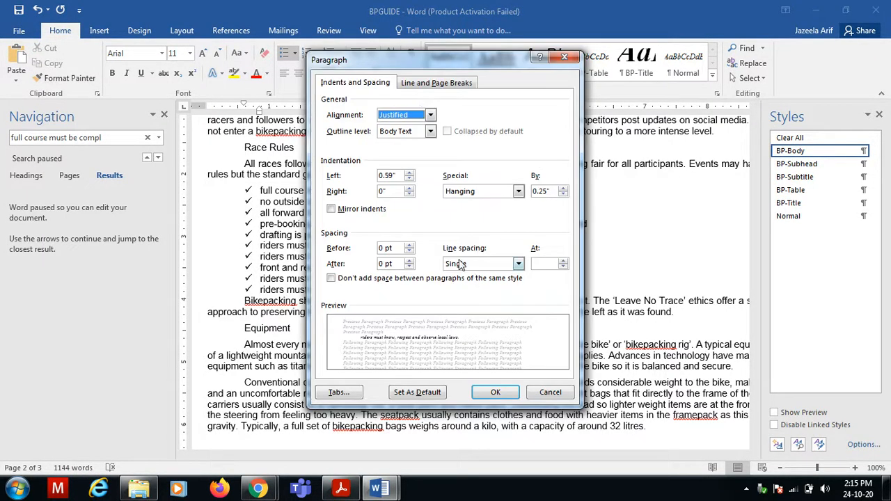
click(411, 262)
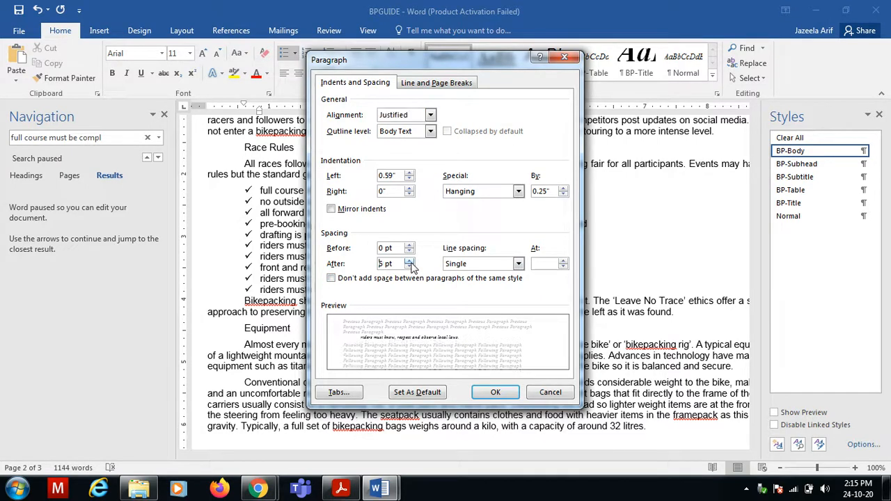
click(492, 392)
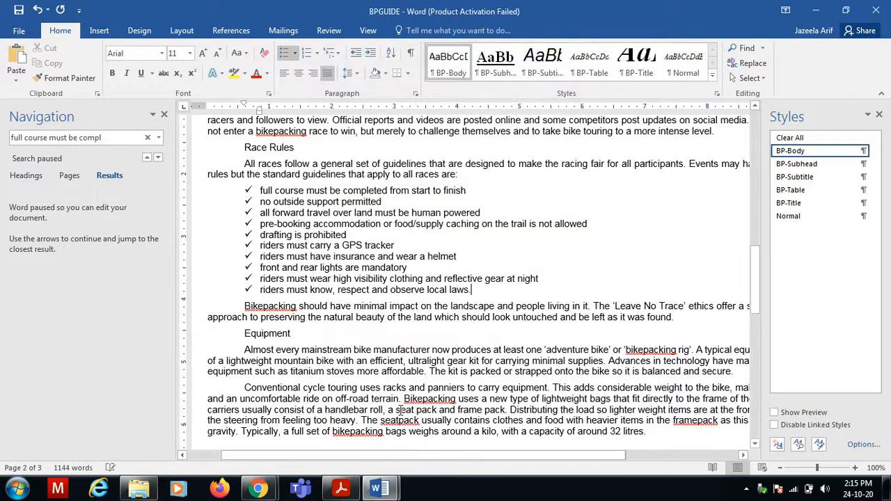
Read question 10 about the BP-Subhead style in the exam paper, and close the Navigation pane in BPGUIDE.
click(346, 494)
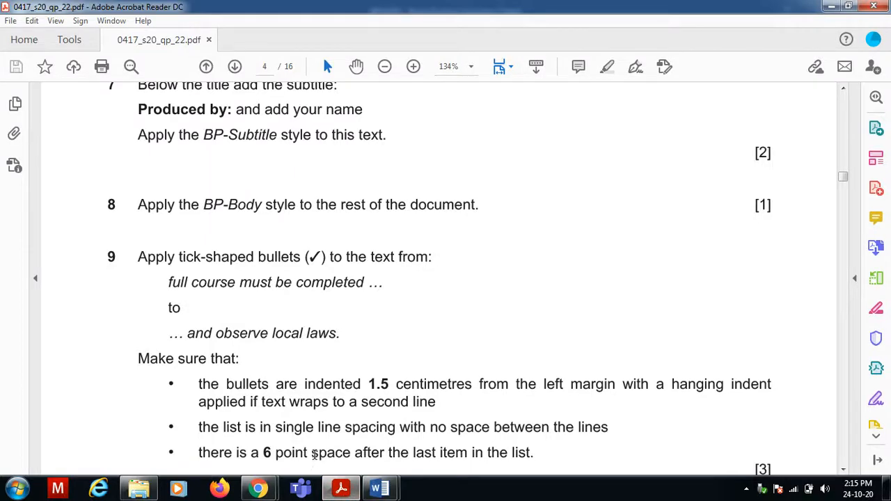
scroll(315, 454, down, 3)
scroll(314, 454, down, 1)
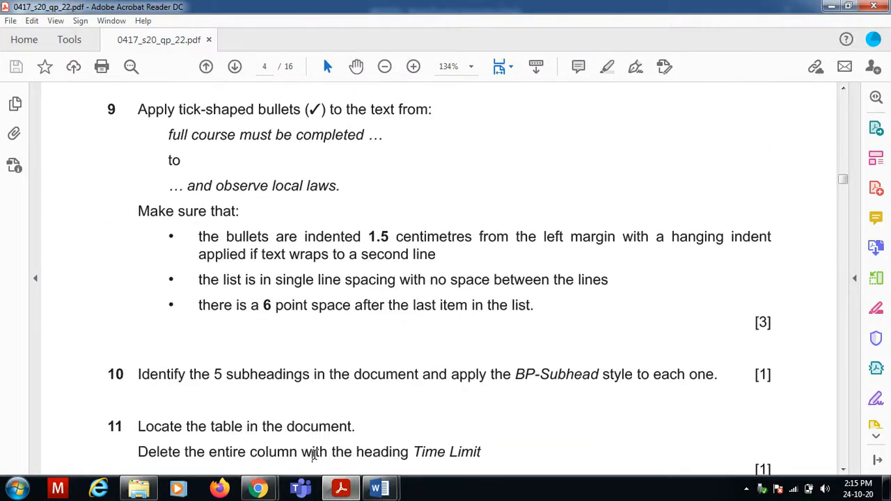
scroll(314, 454, down, 1)
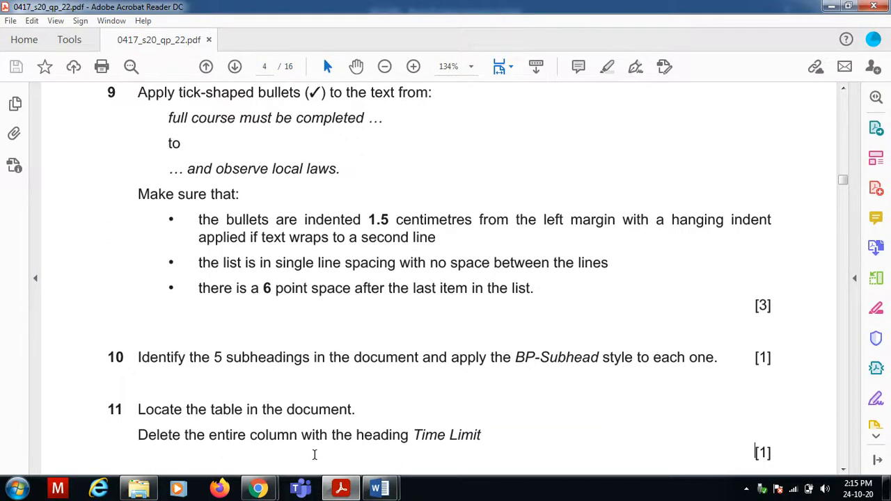
scroll(314, 454, down, 2)
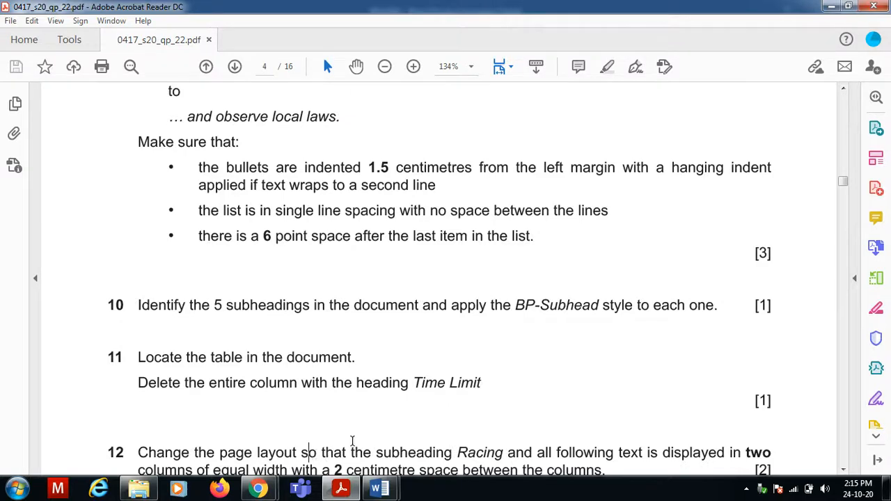
click(379, 489)
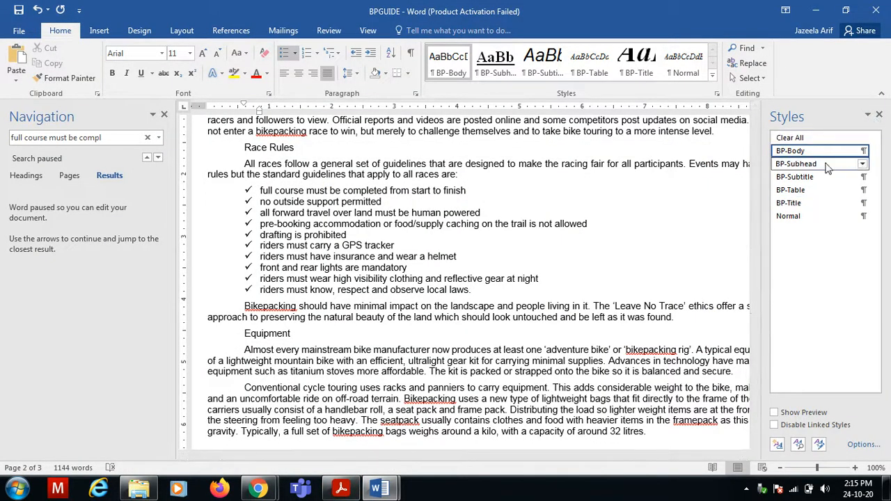
click(164, 114)
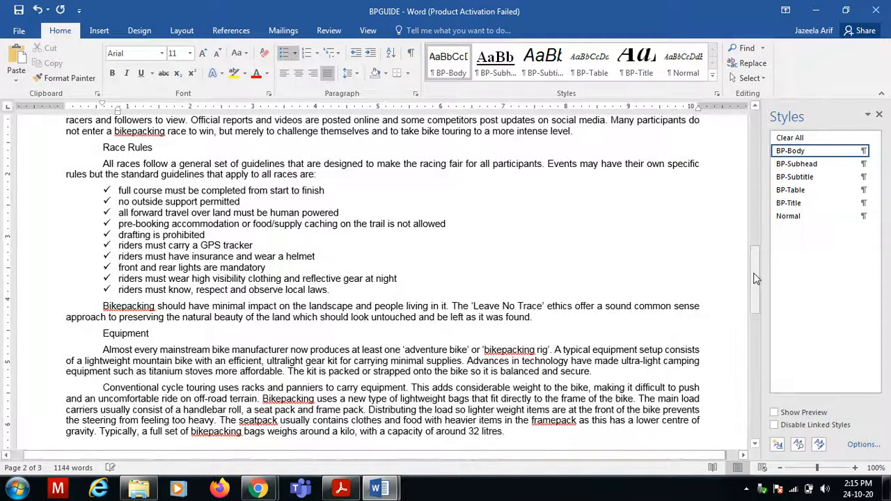
Apply the BP-Subhead style to the five subheadings Racing, Race Rules, Equipment, Navigation and Camping in BPGUIDE.
drag(756, 282, 756, 140)
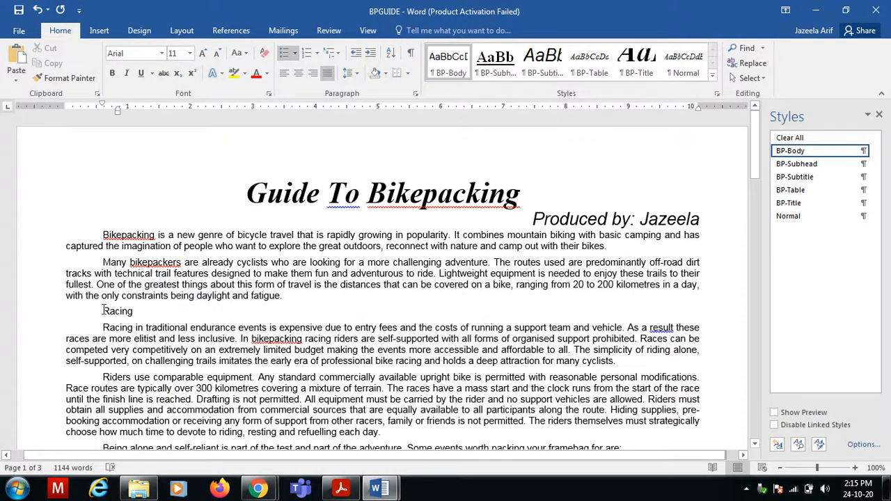
drag(103, 310, 136, 311)
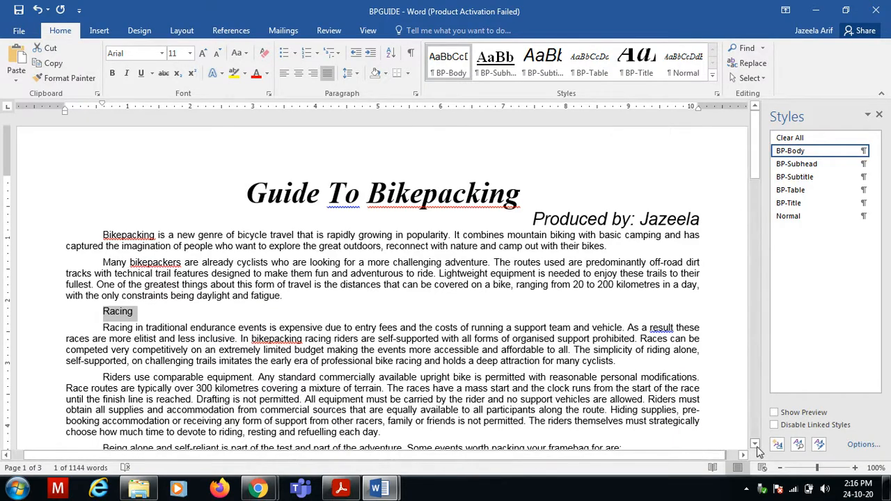
scroll(759, 451, down, 3)
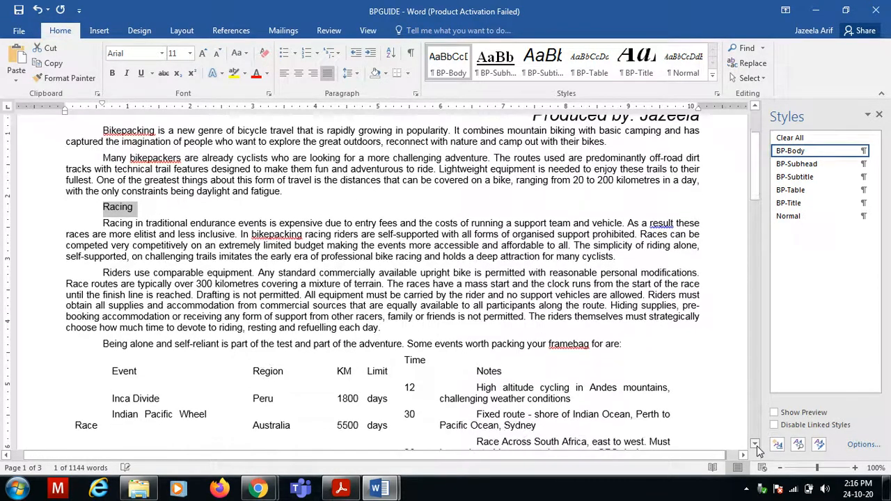
scroll(758, 450, down, 4)
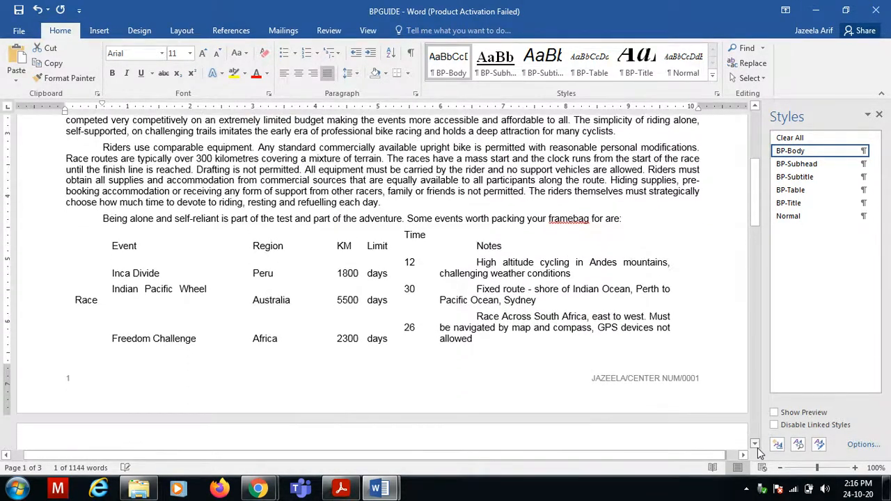
scroll(759, 451, down, 7)
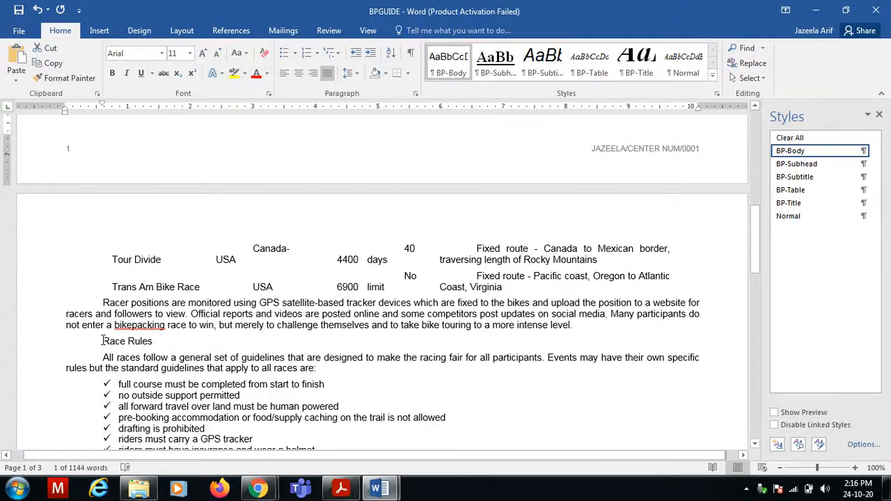
drag(102, 340, 167, 339)
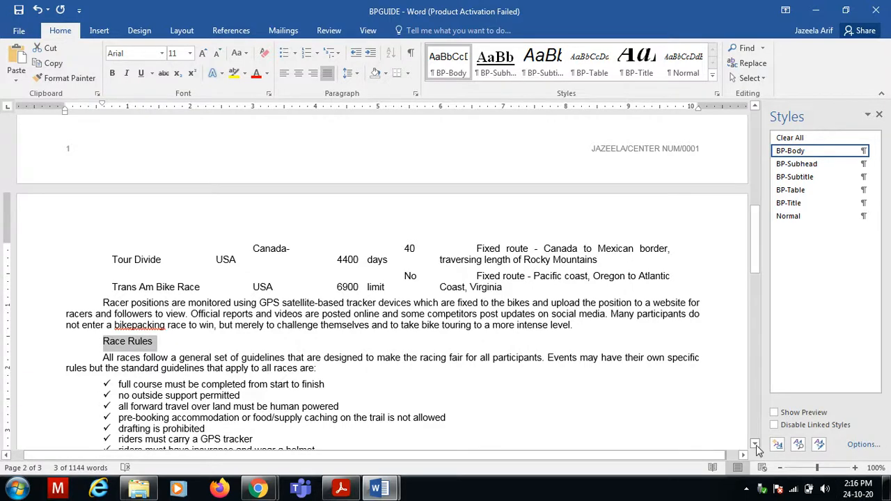
scroll(757, 446, down, 6)
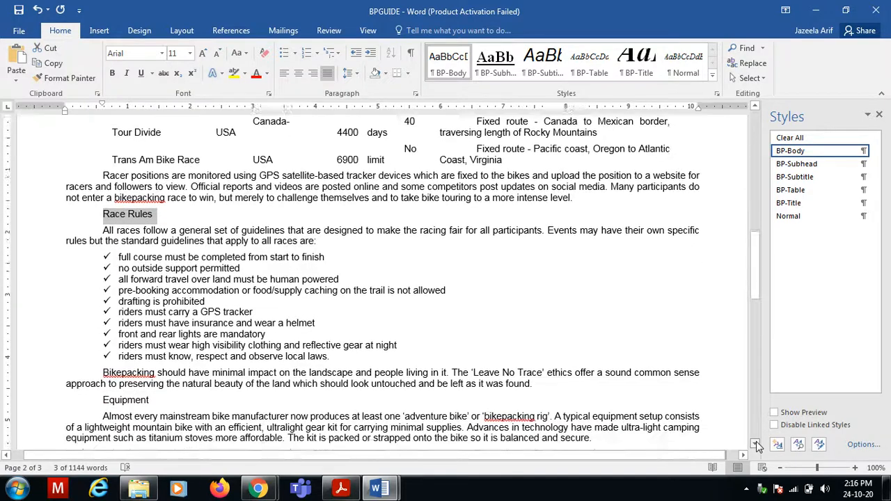
scroll(757, 445, down, 1)
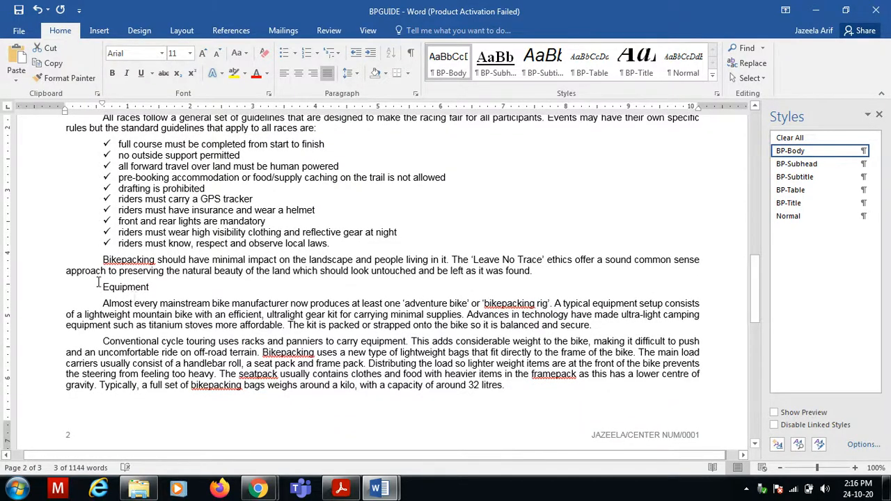
drag(110, 287, 158, 287)
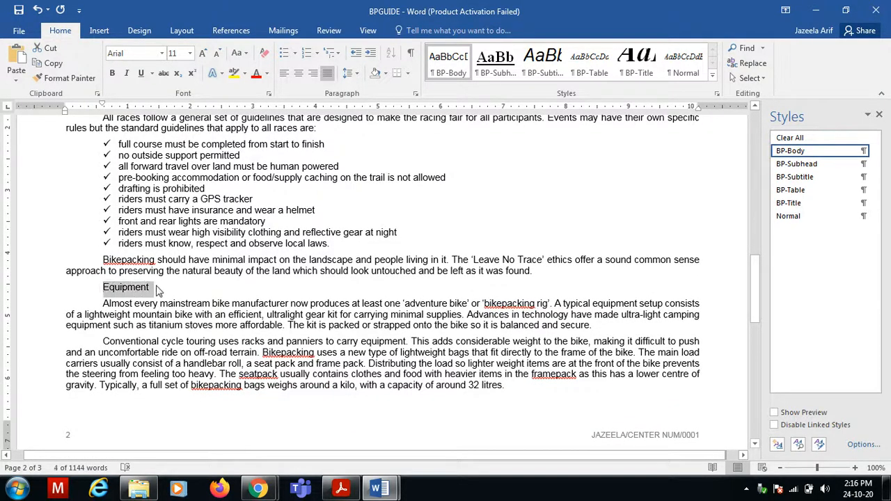
scroll(757, 449, down, 6)
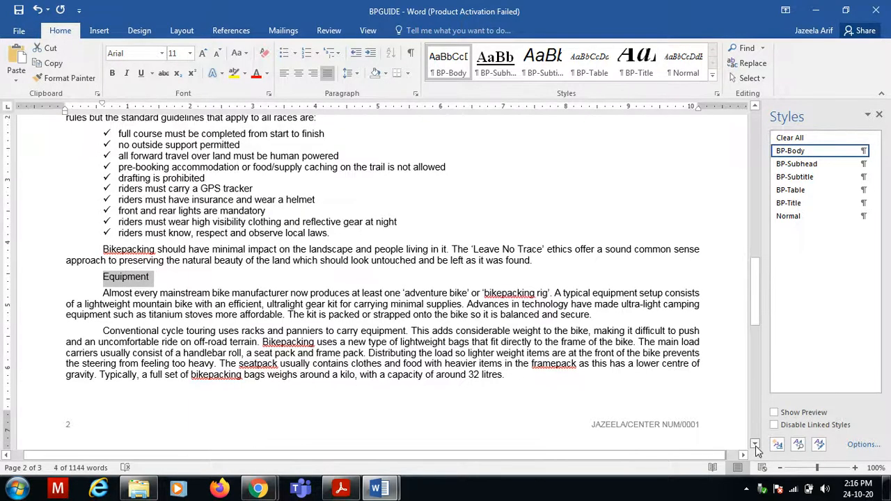
scroll(757, 449, down, 2)
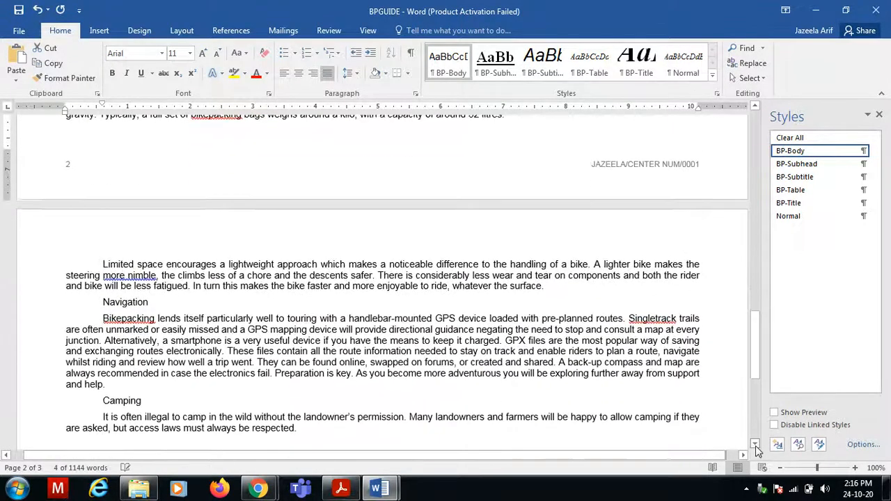
double_click(106, 299)
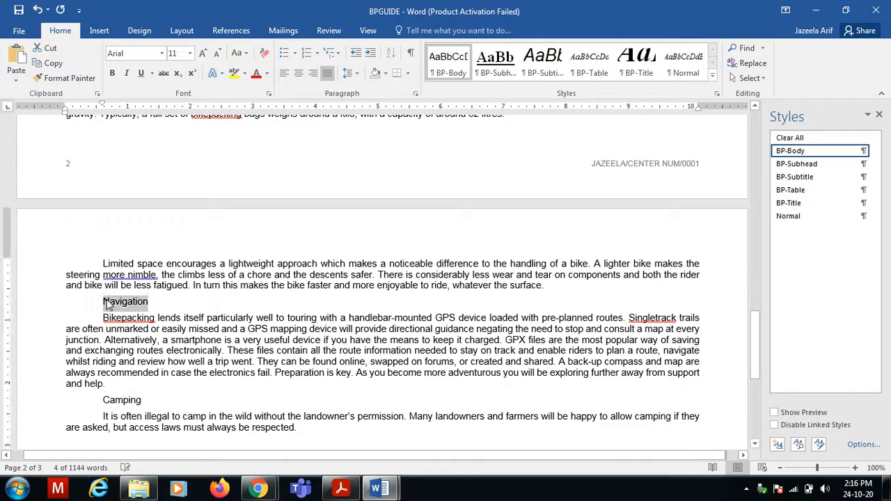
ctrl+double_click(120, 398)
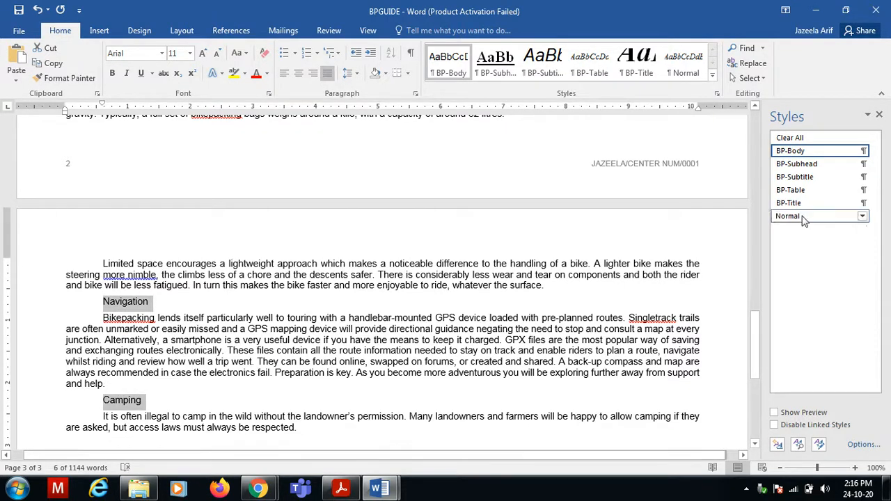
click(815, 166)
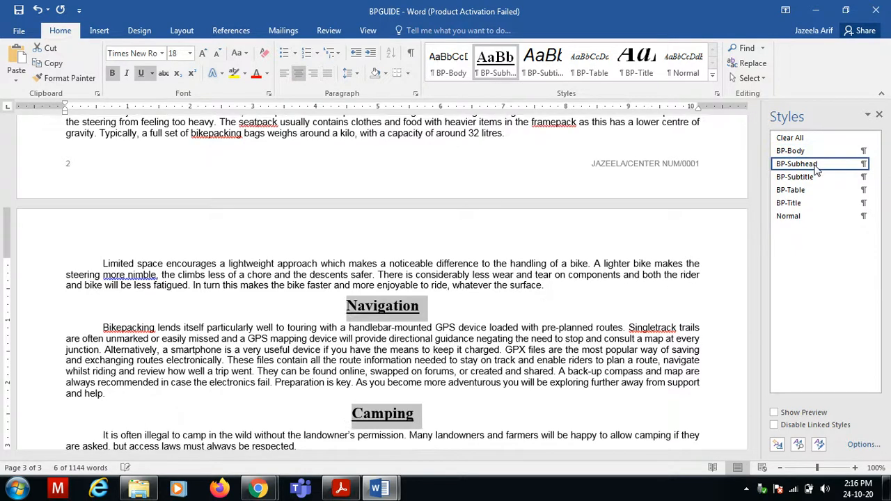
Read question 11 about the table in the exam paper, and apply borders to all cells of the race events table in BPGUIDE.
click(341, 490)
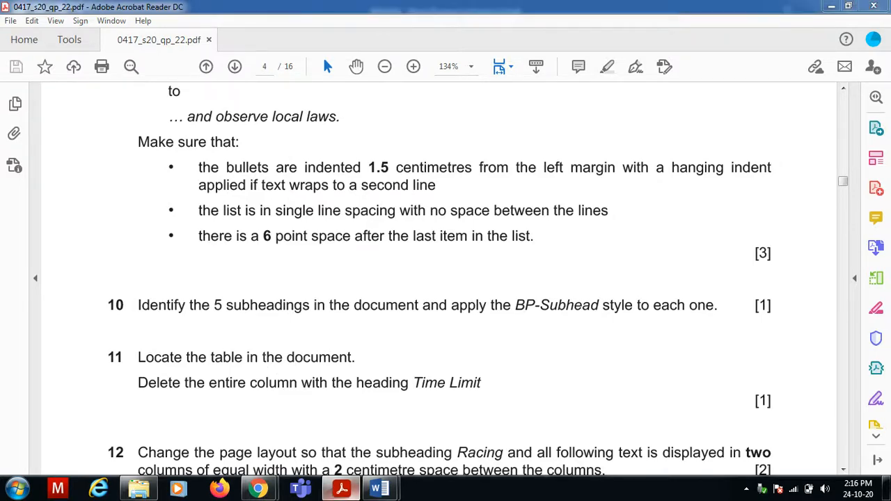
click(379, 490)
drag(754, 345, 759, 199)
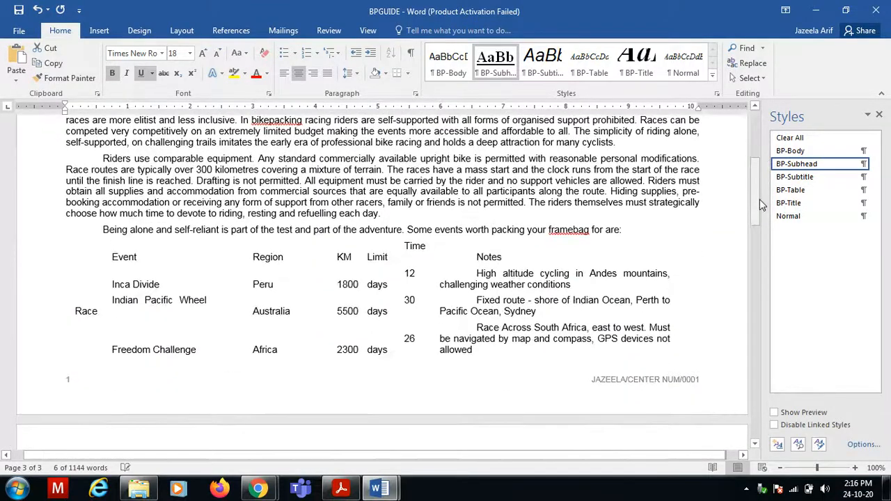
click(65, 237)
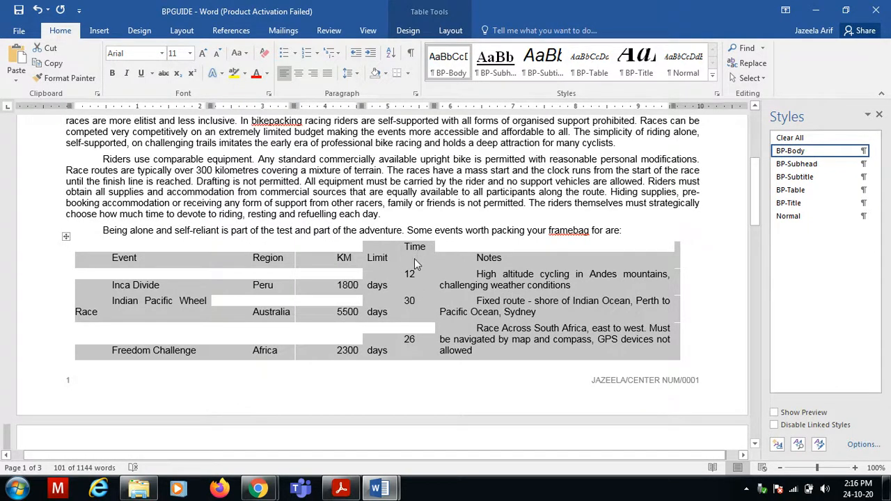
click(414, 255)
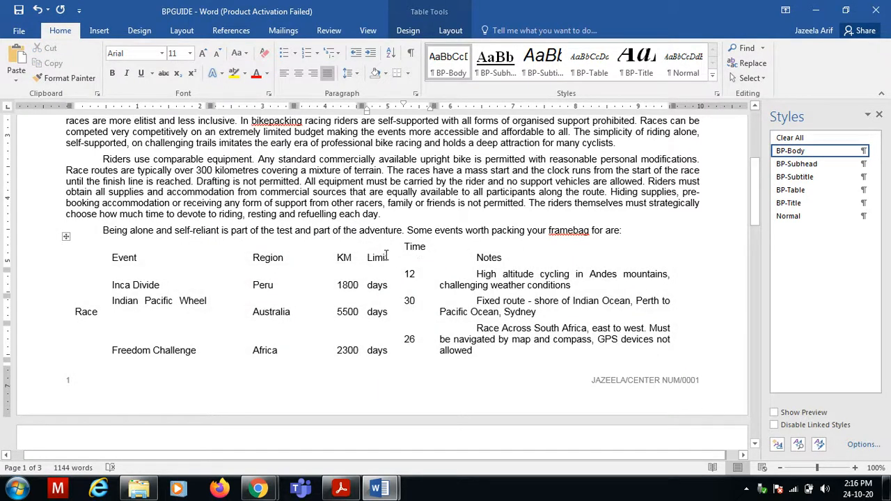
click(65, 244)
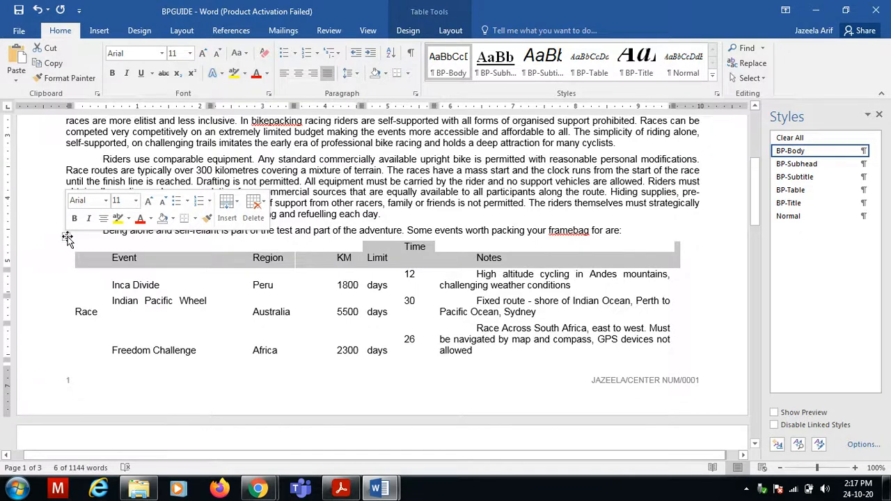
click(66, 237)
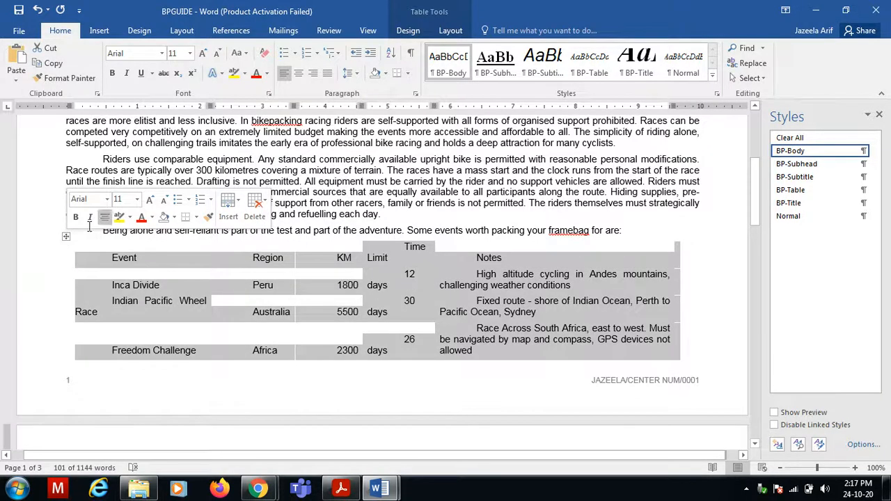
click(408, 73)
click(425, 168)
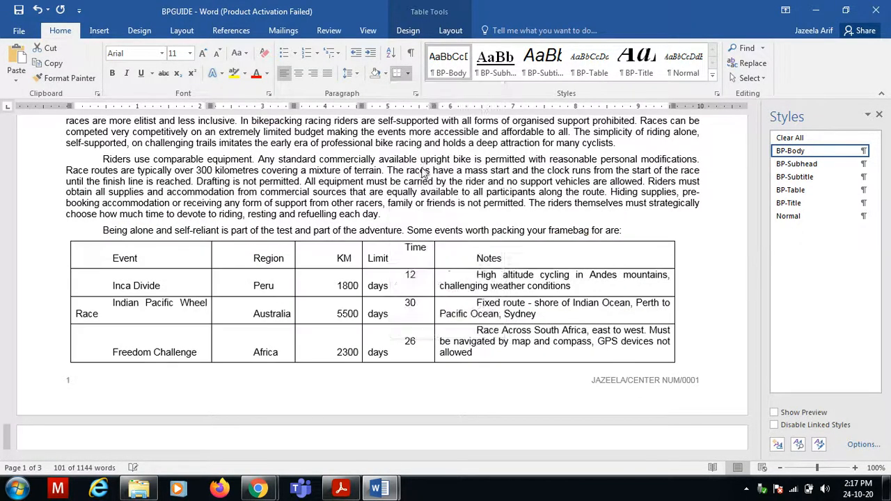
Delete the entire Time Limit column from the race events table.
click(395, 257)
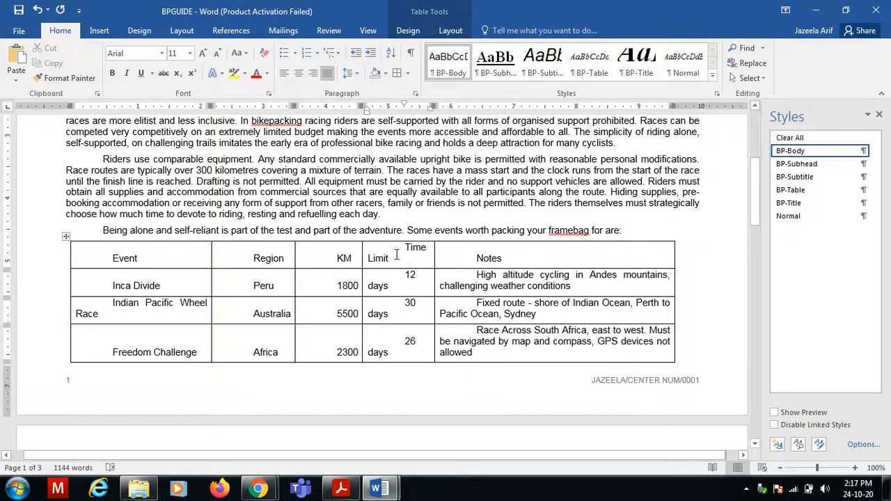
right_click(396, 255)
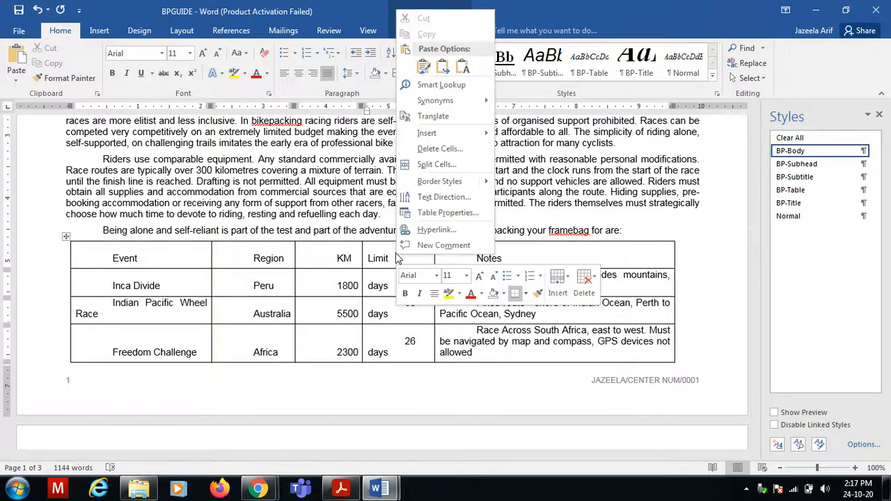
click(437, 149)
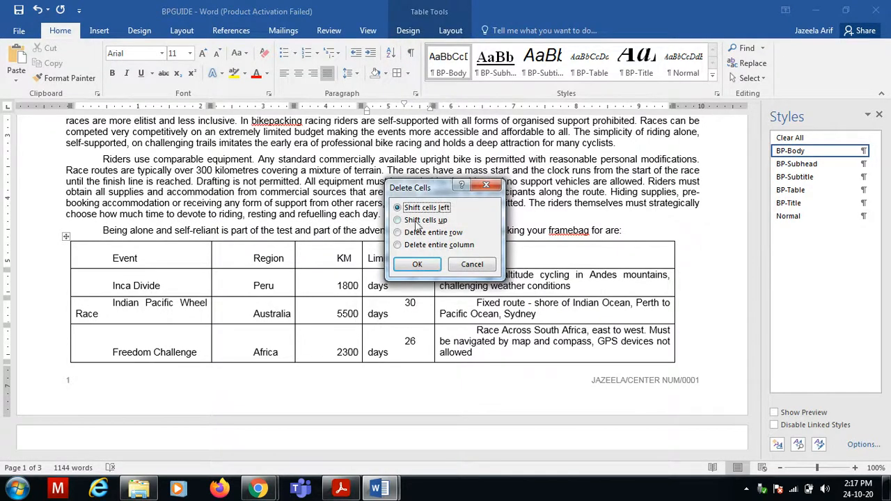
click(404, 245)
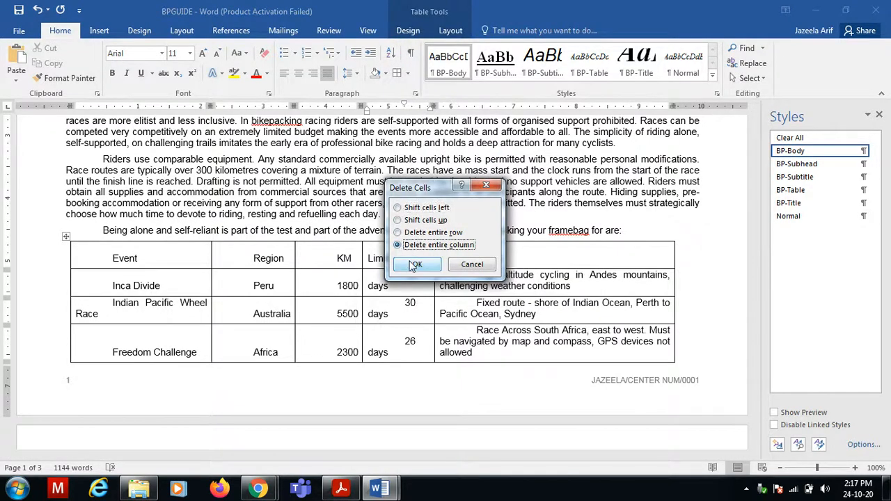
click(415, 265)
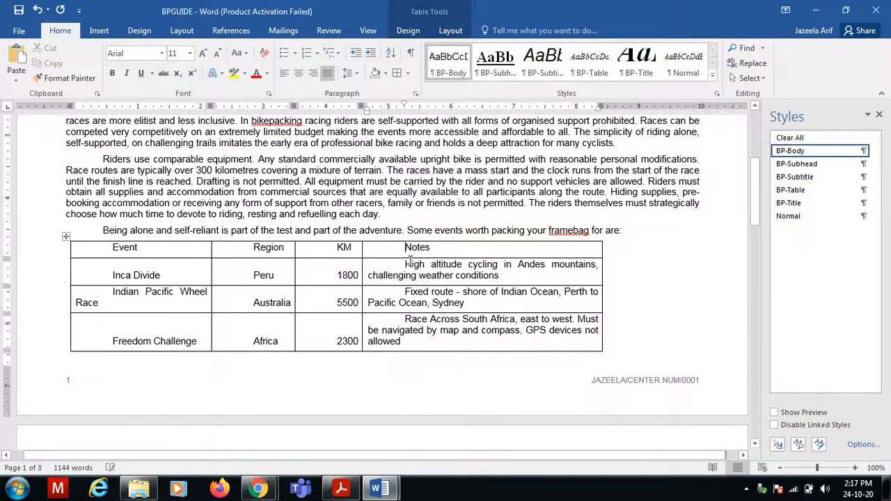
Read question 12 about the two-column page layout from the subheading Racing onwards in the exam paper.
click(341, 488)
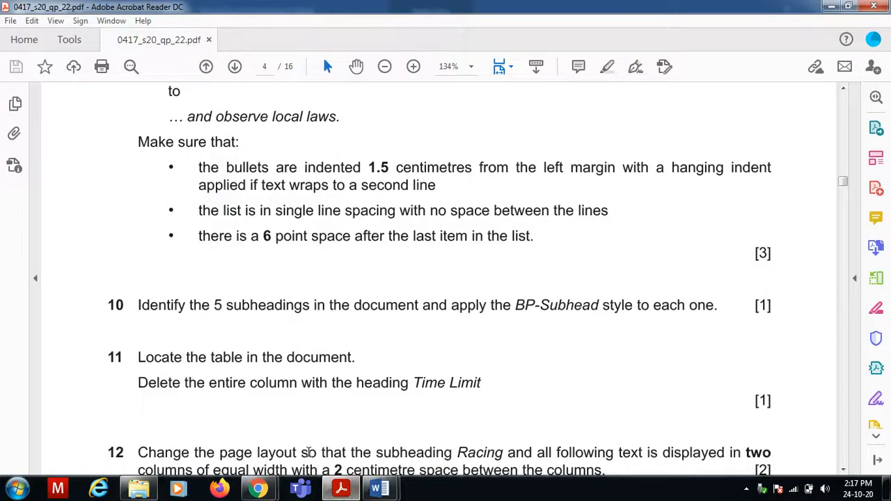
scroll(308, 453, down, 1)
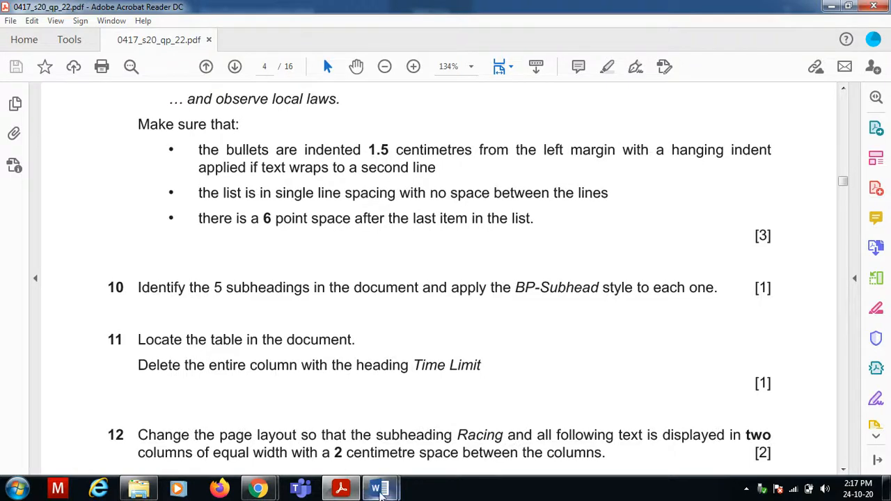
mouse_move(249, 491)
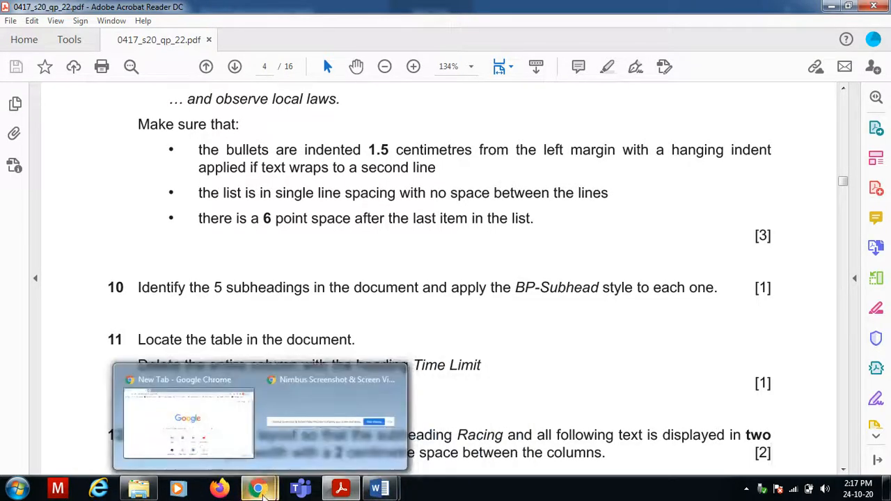
mouse_move(319, 417)
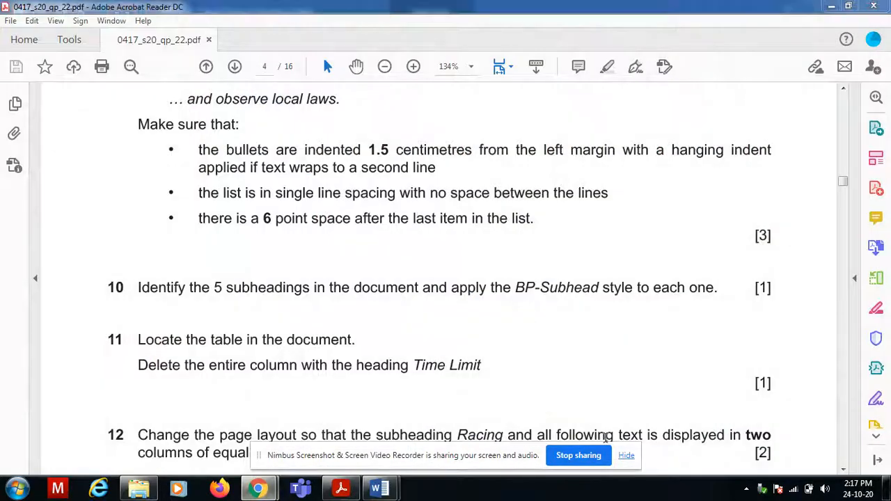